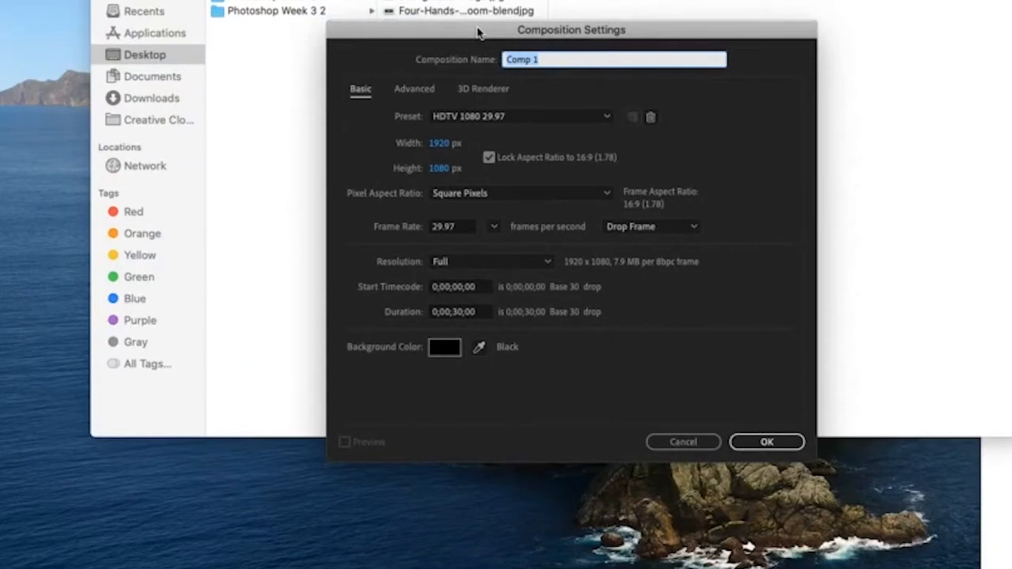
- Name the new composition "Principles Of Animation" and look through the available presets, keeping HDTV 1080 29.97
text(Principles Of Animation)
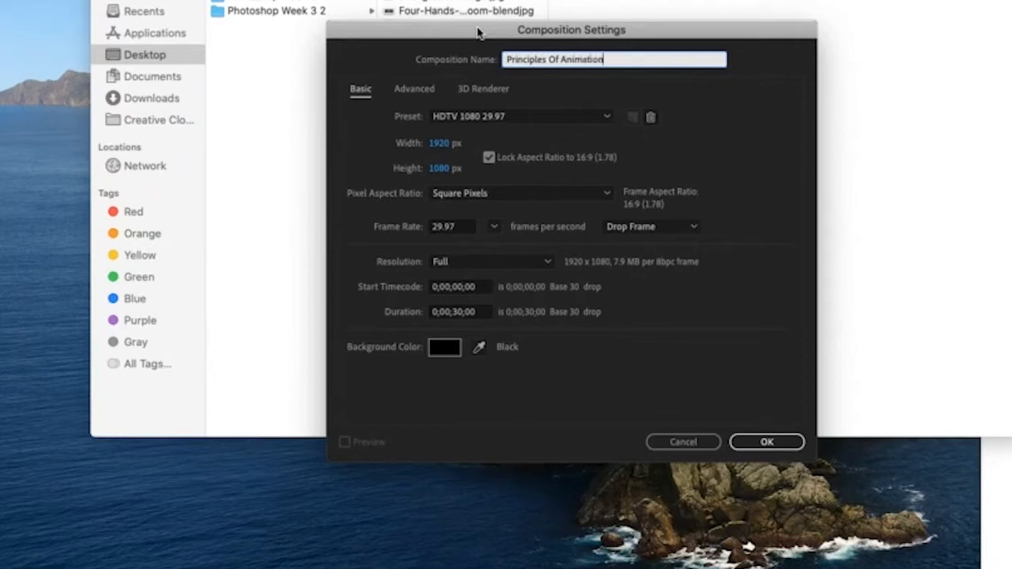
click(513, 119)
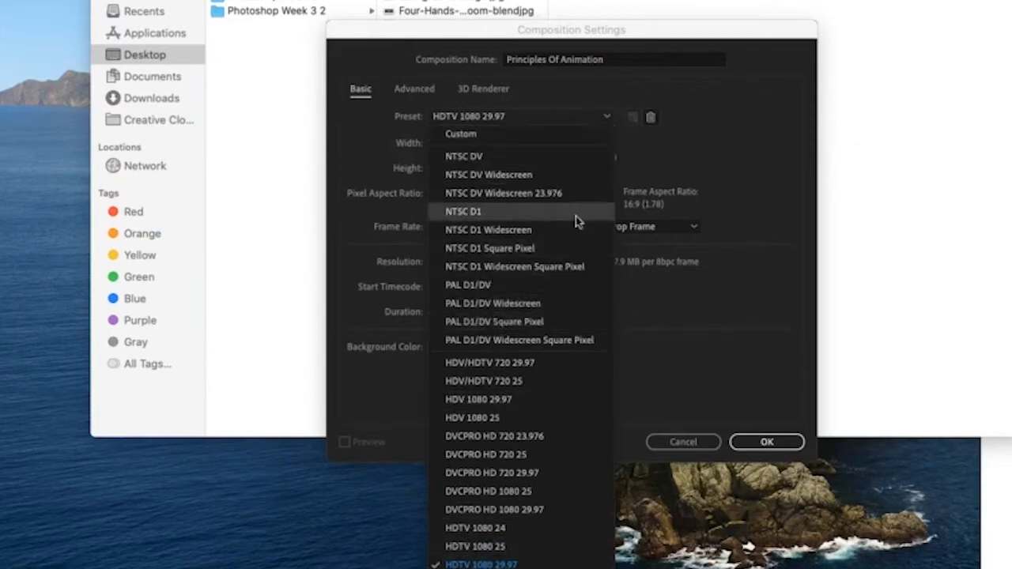
click(697, 281)
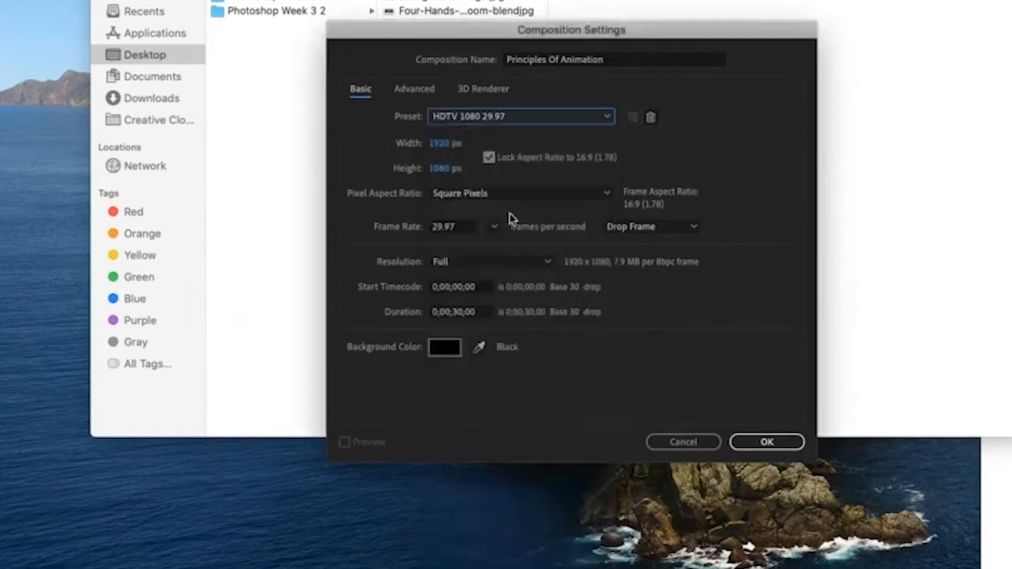
- Switch to Photoshop to check the web banner's image size and return to the After Effects composition settings
click(445, 144)
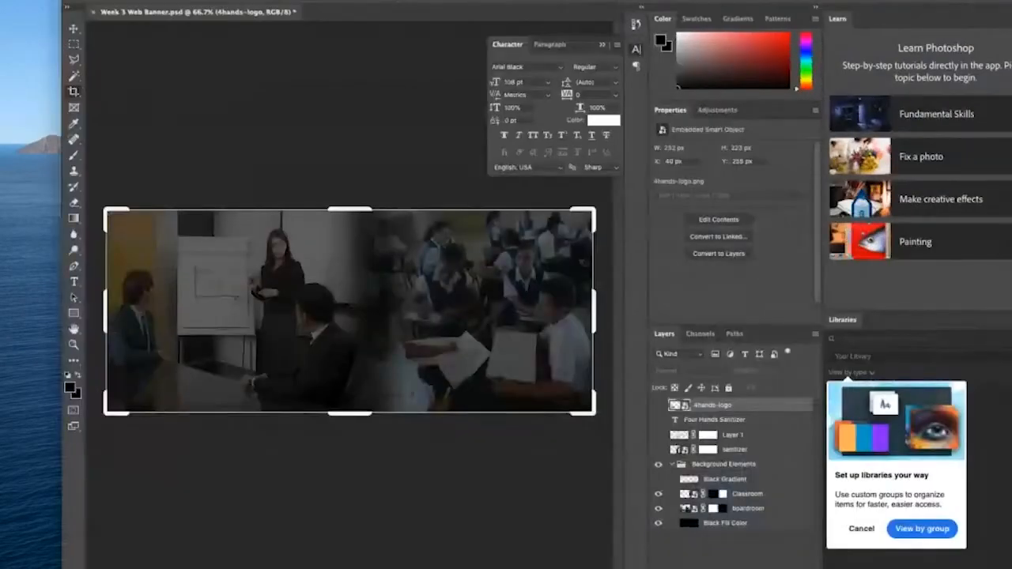
click(77, 1)
click(103, 58)
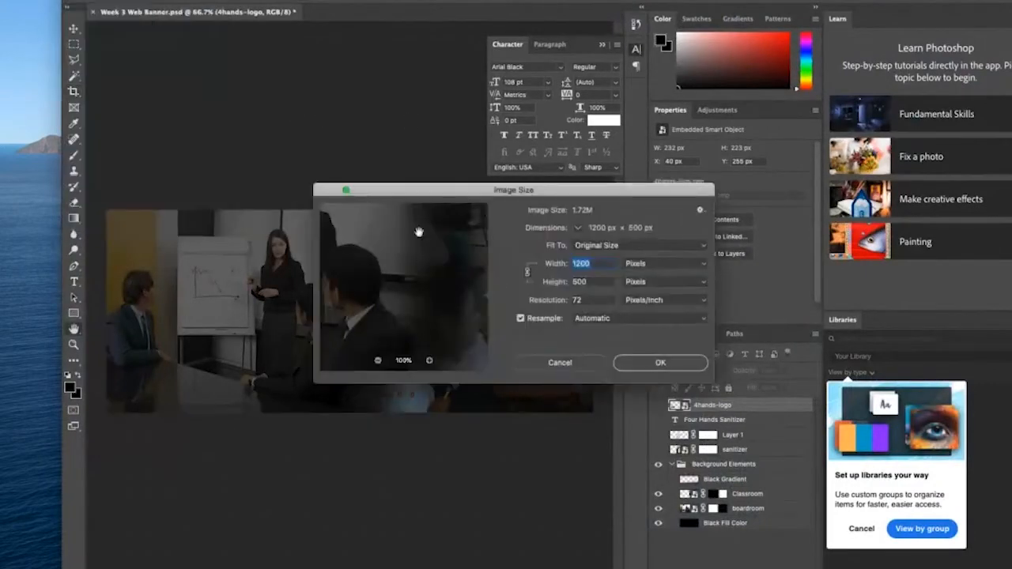
key(super+Tab)
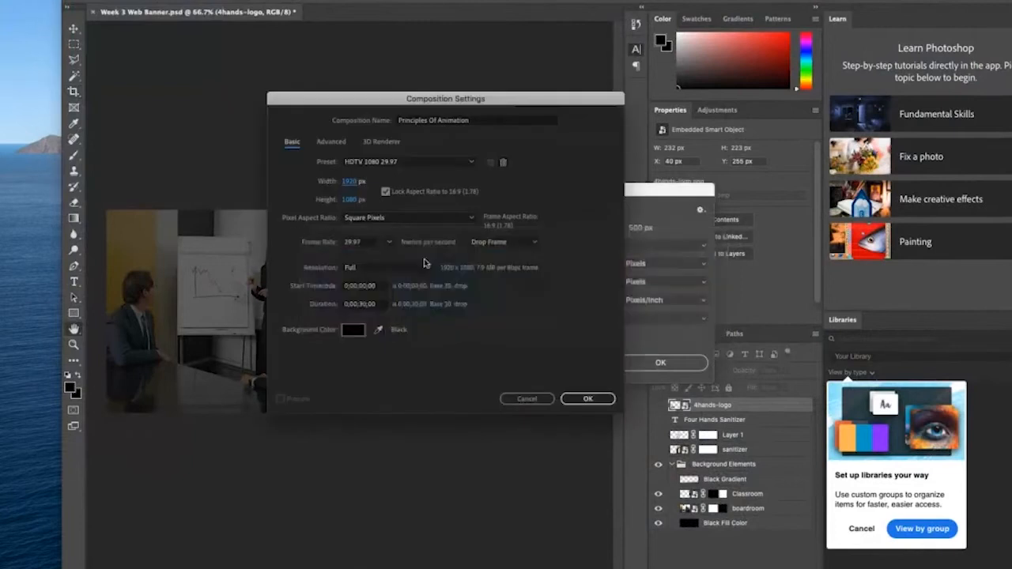
- Set the composition to 1200 px wide and 500 px high with the aspect ratio unlocked, and create it
click(348, 181)
text(1200)
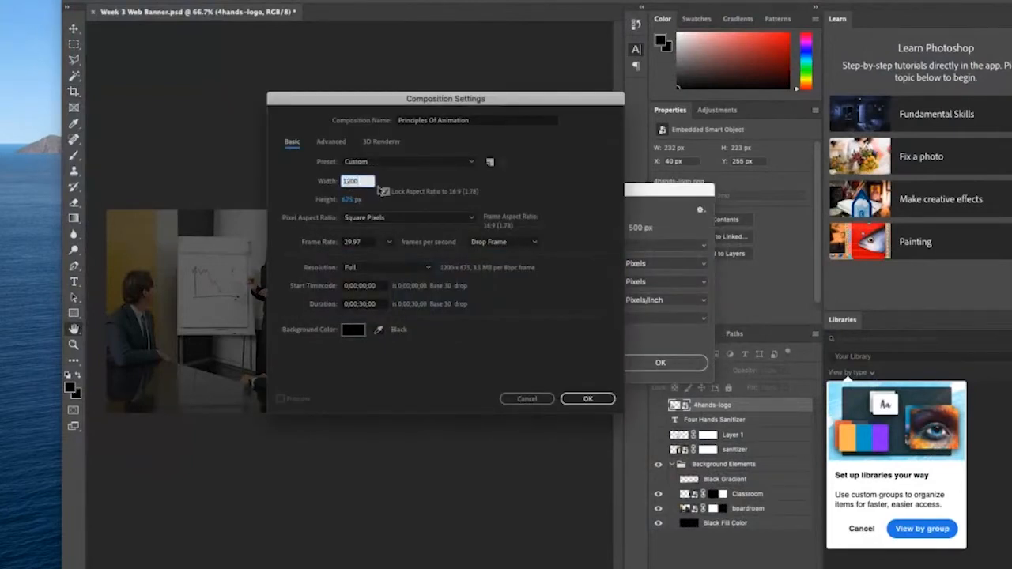
click(385, 192)
click(346, 199)
text(500)
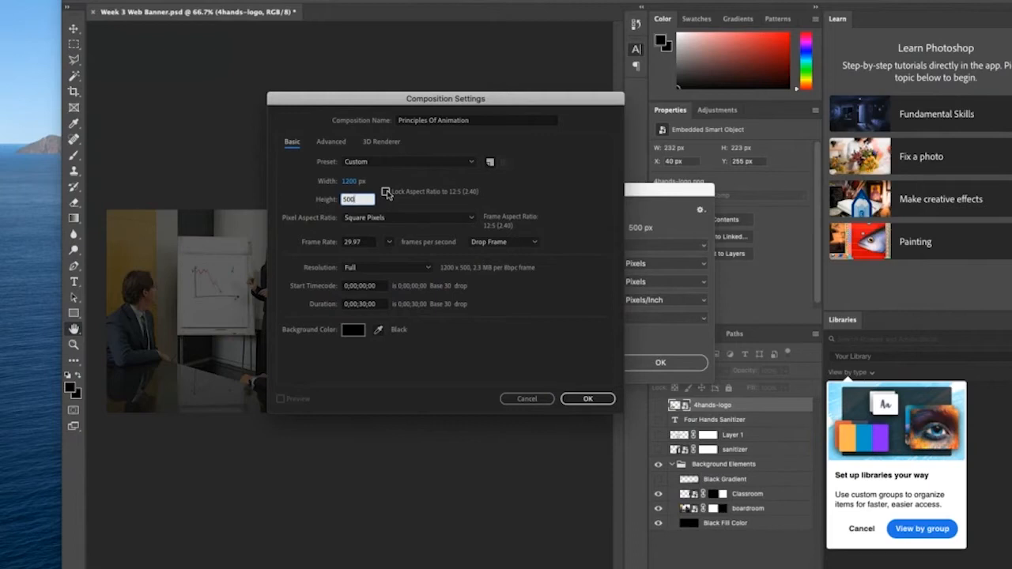
click(533, 169)
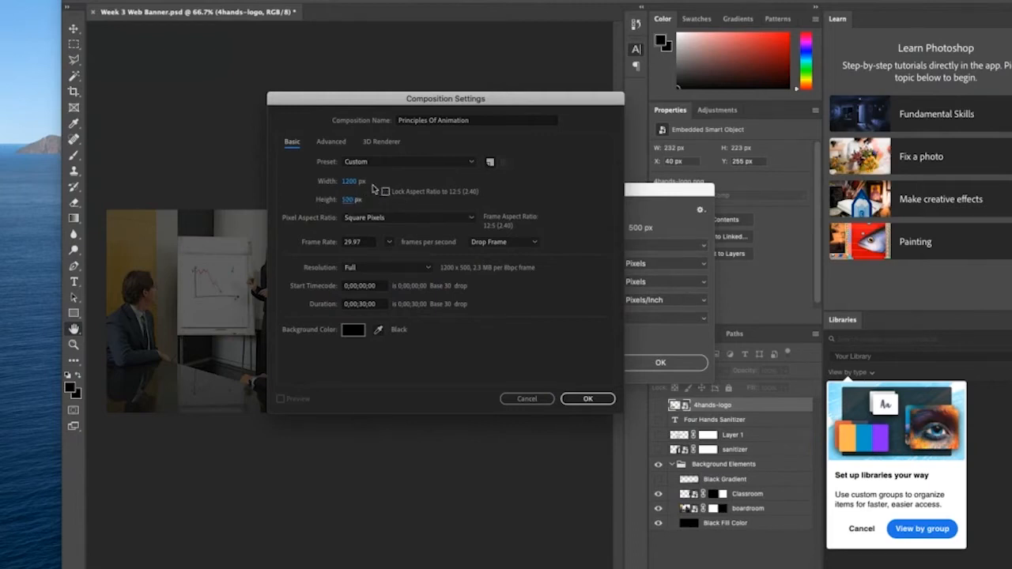
click(349, 242)
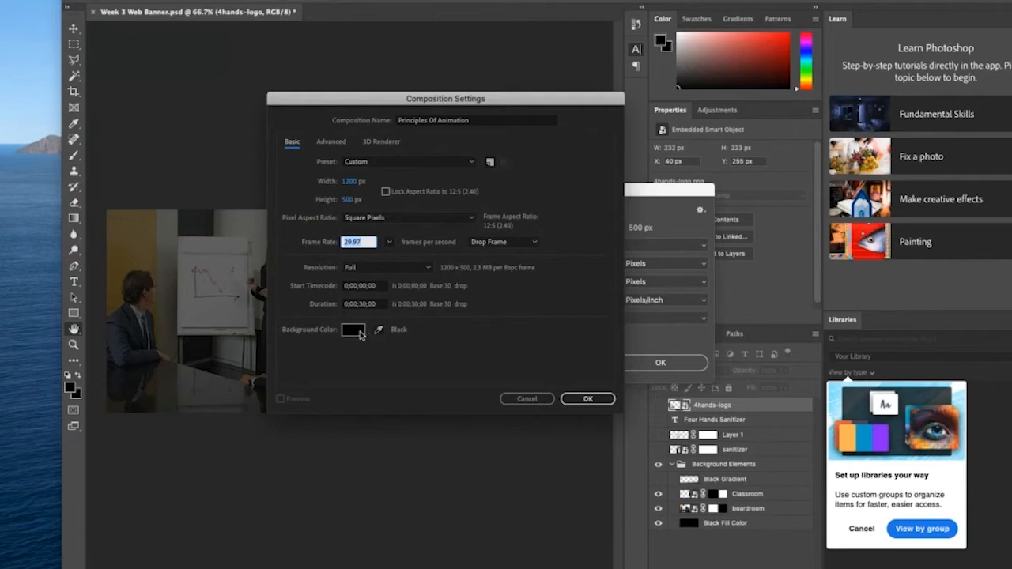
click(585, 398)
- Switch to Photoshop to close the Image Size dialog, and narrow the After Effects window to fit the screen
key(super+Tab)
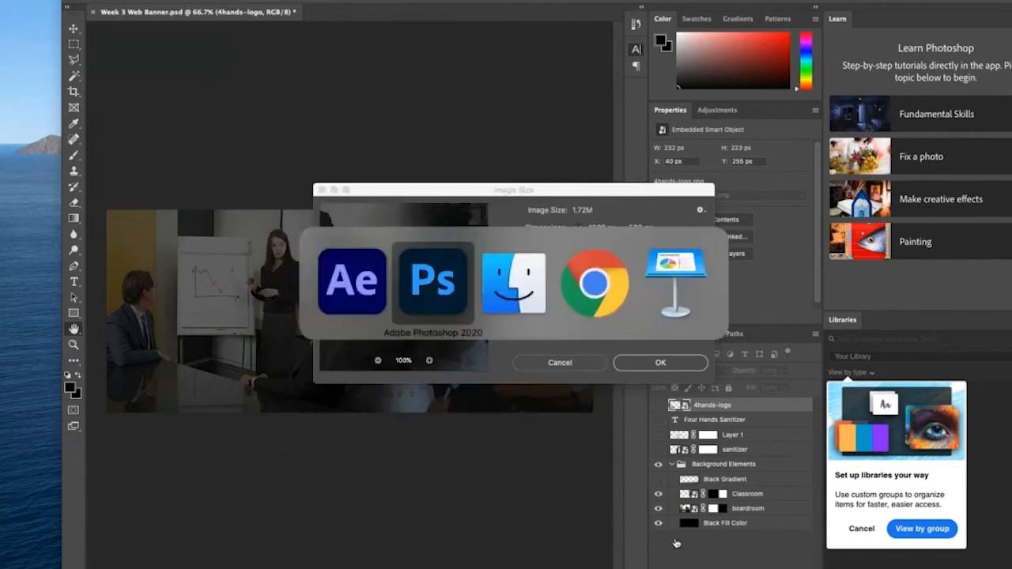
click(359, 303)
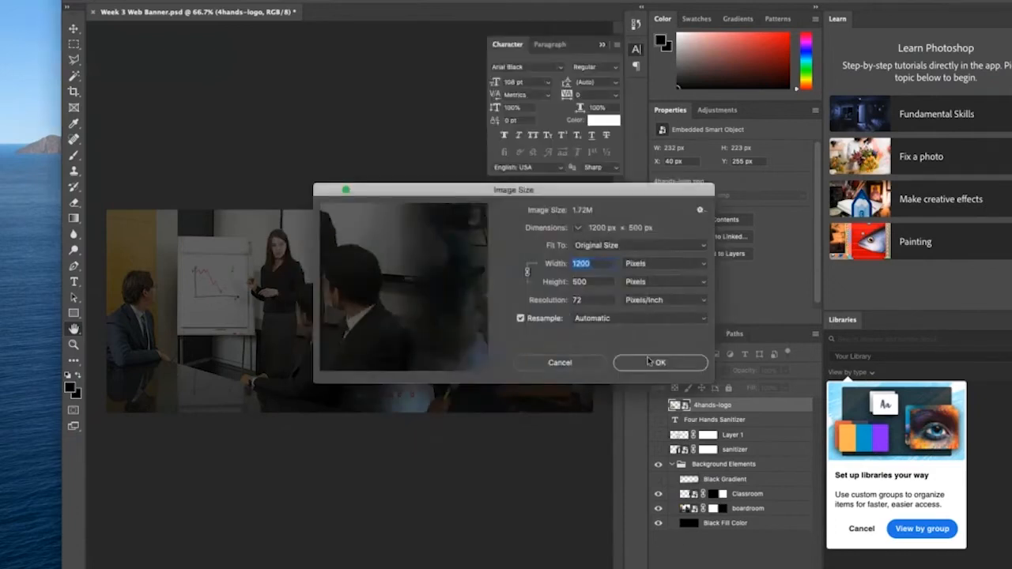
click(656, 363)
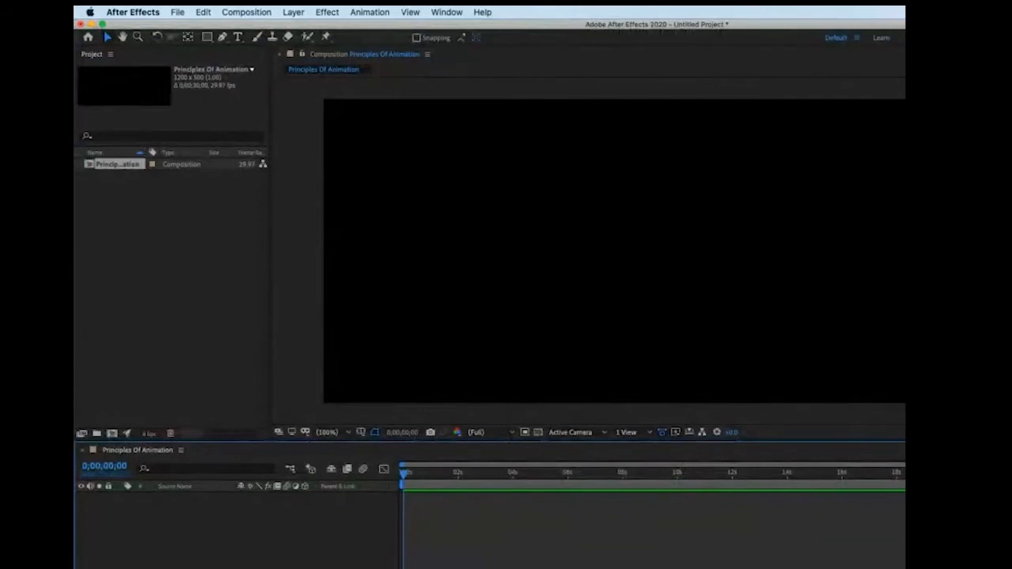
drag(1011, 316, 946, 317)
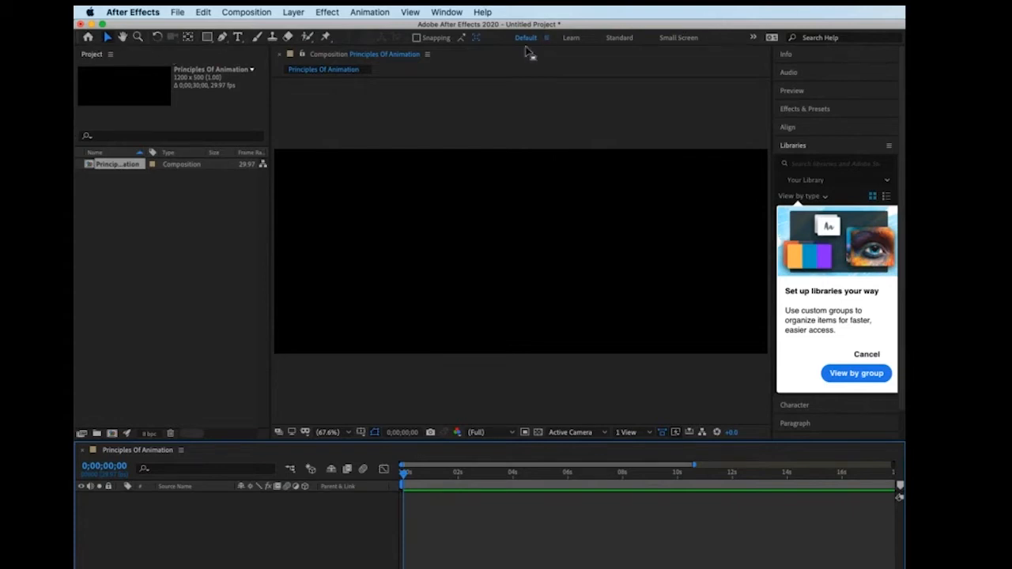
- Examine the Hand and Selection tools and the Project, Composition and Timeline areas of the workspace
click(123, 37)
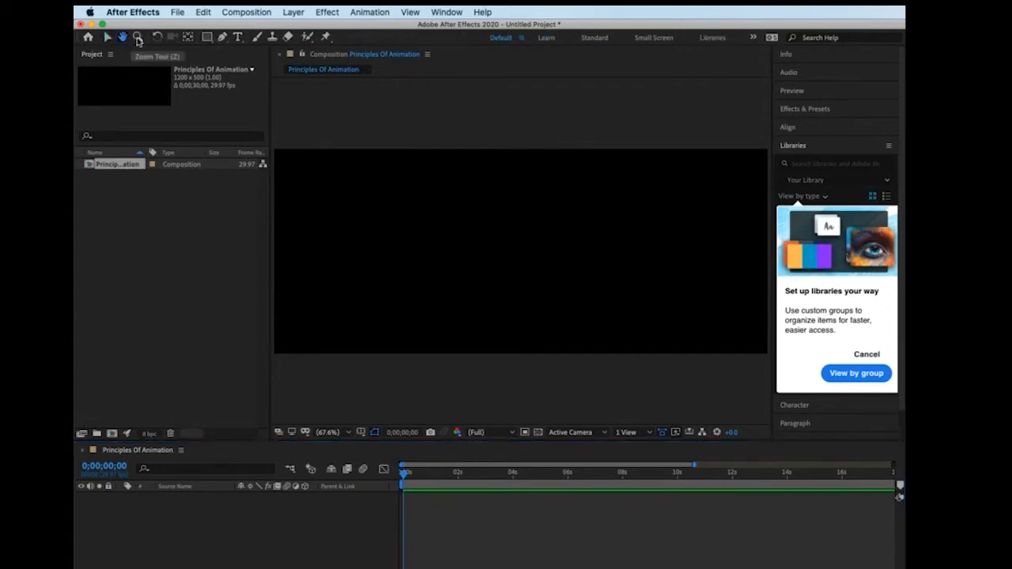
click(107, 37)
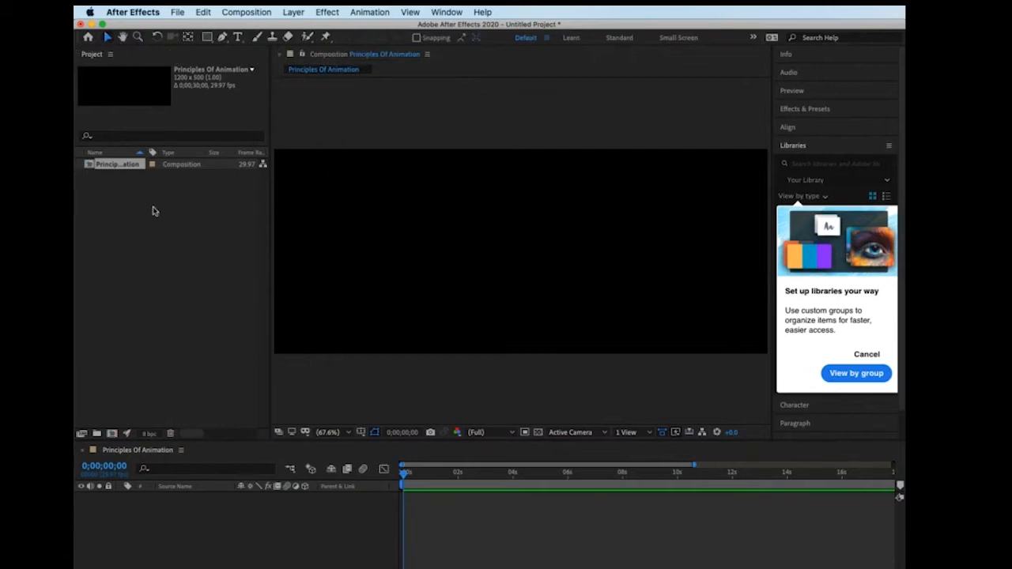
click(154, 211)
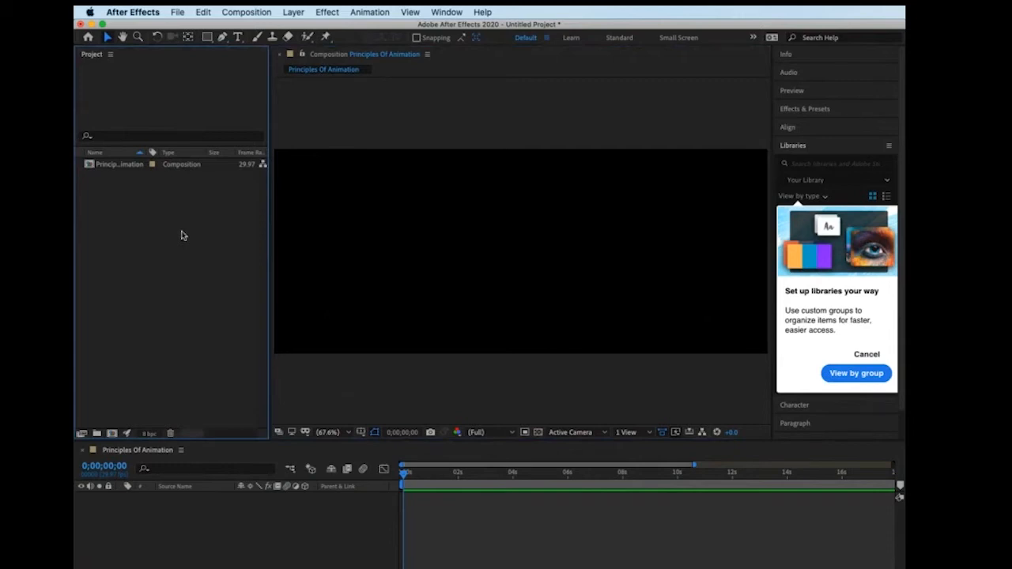
click(353, 186)
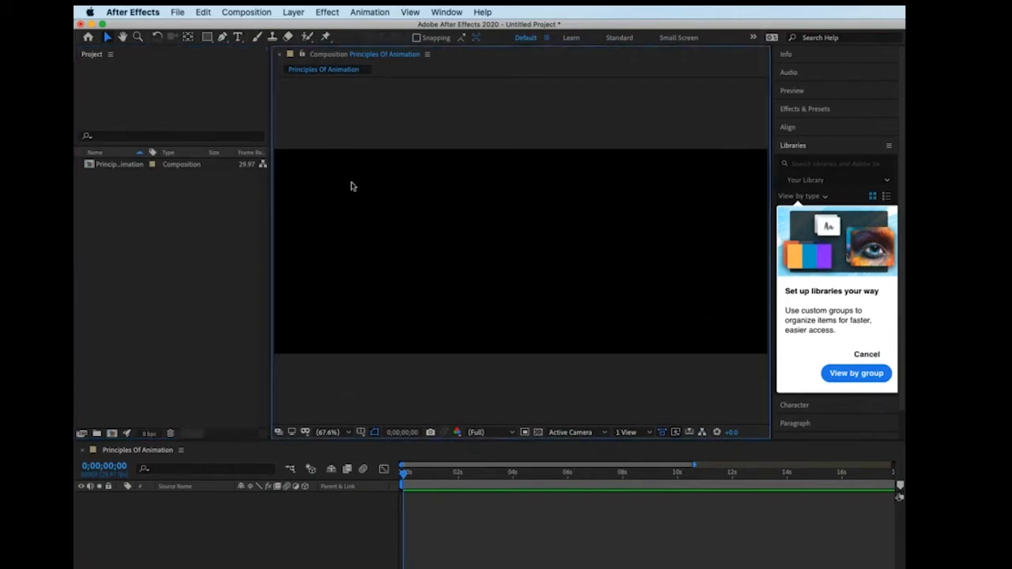
click(198, 223)
click(291, 518)
click(418, 280)
click(199, 245)
click(497, 513)
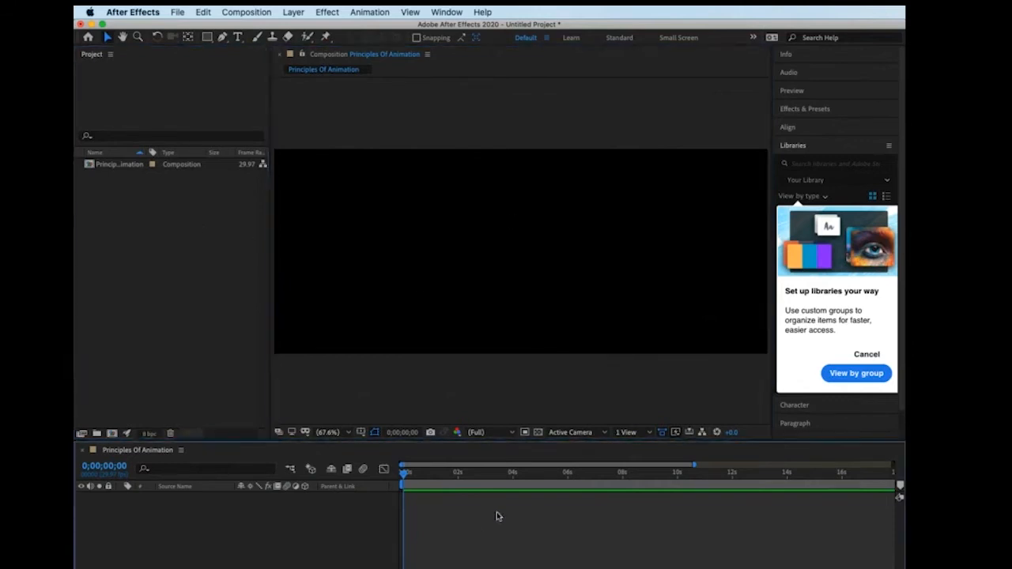
click(302, 277)
click(209, 266)
click(396, 246)
click(237, 273)
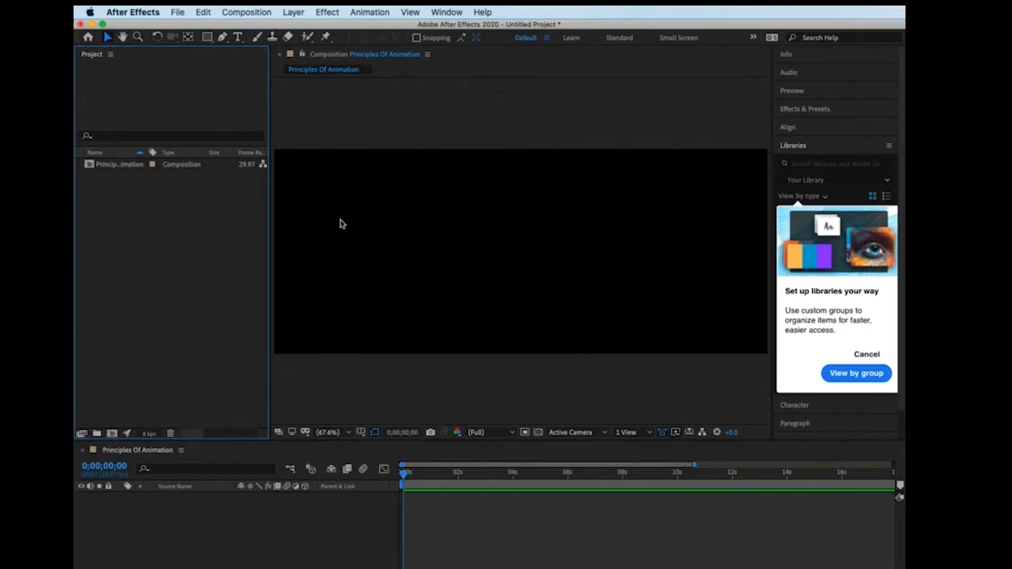
click(477, 529)
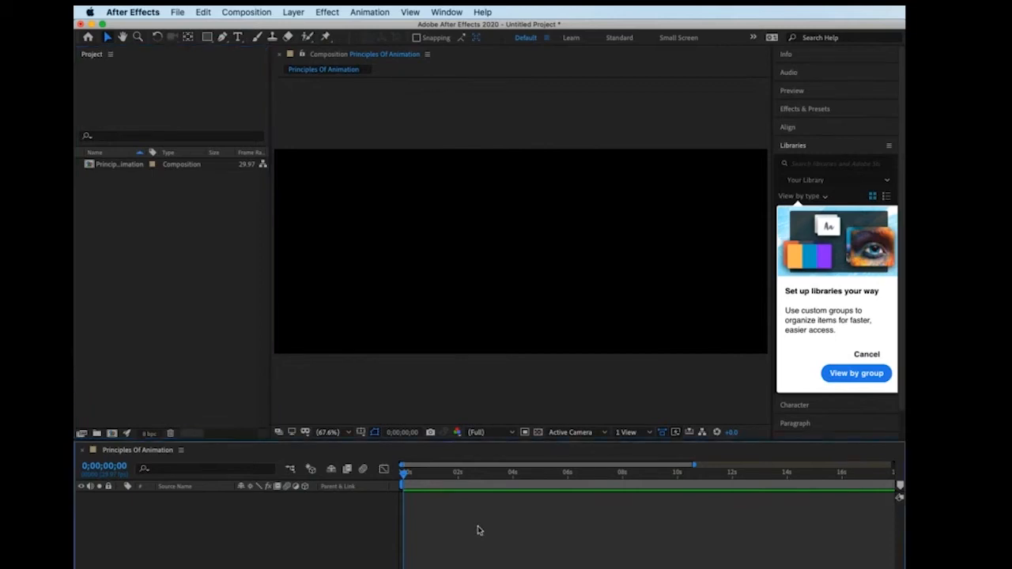
click(189, 322)
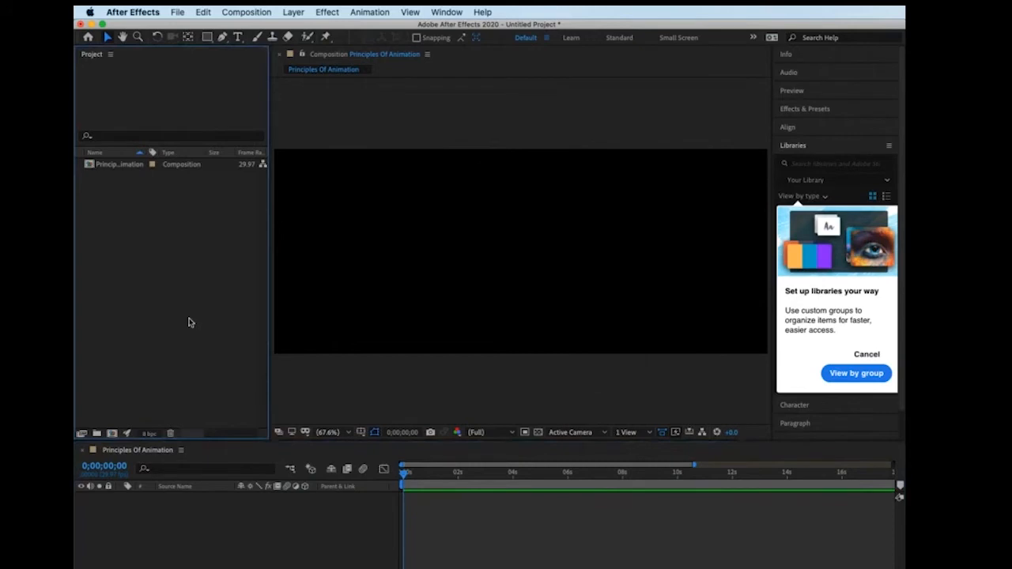
click(335, 295)
click(161, 321)
click(230, 558)
click(484, 340)
click(141, 310)
scroll(165, 217, right, 2)
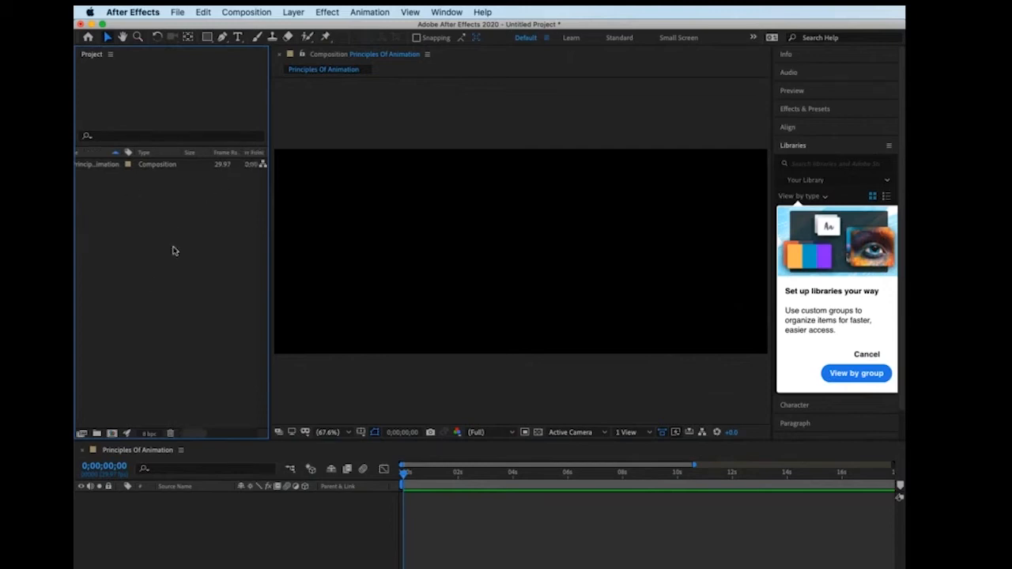
scroll(149, 234, left, 2)
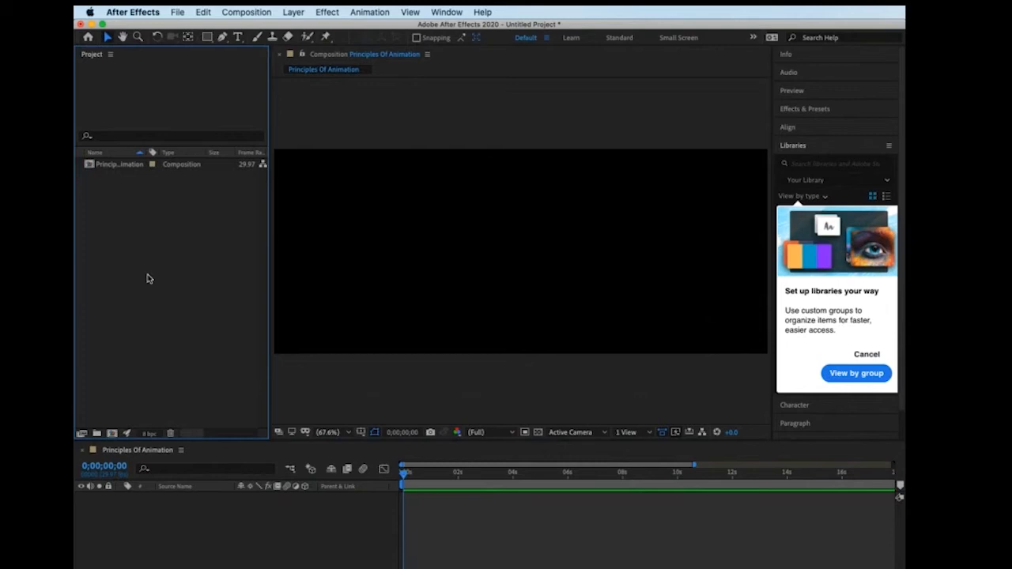
- View the composition at different magnifications, ending at 50%
click(373, 233)
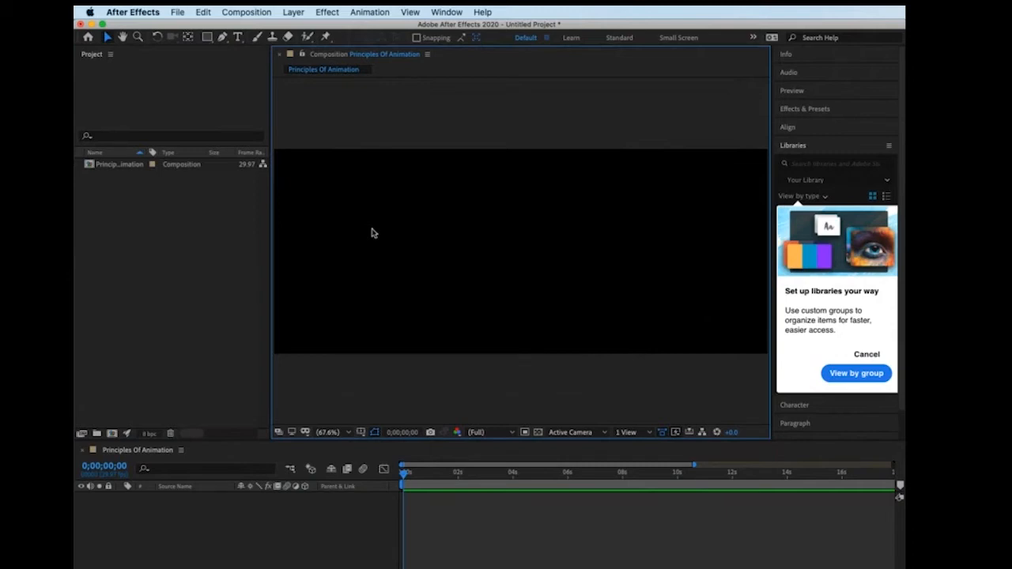
scroll(378, 263, down, 2)
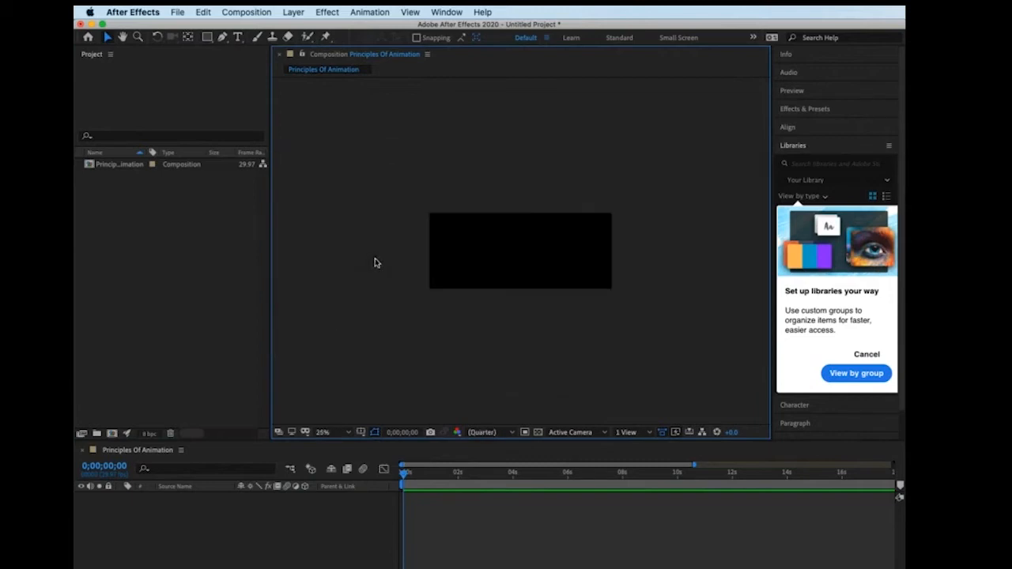
scroll(377, 263, up, 3)
scroll(377, 263, down, 6)
scroll(377, 263, up, 8)
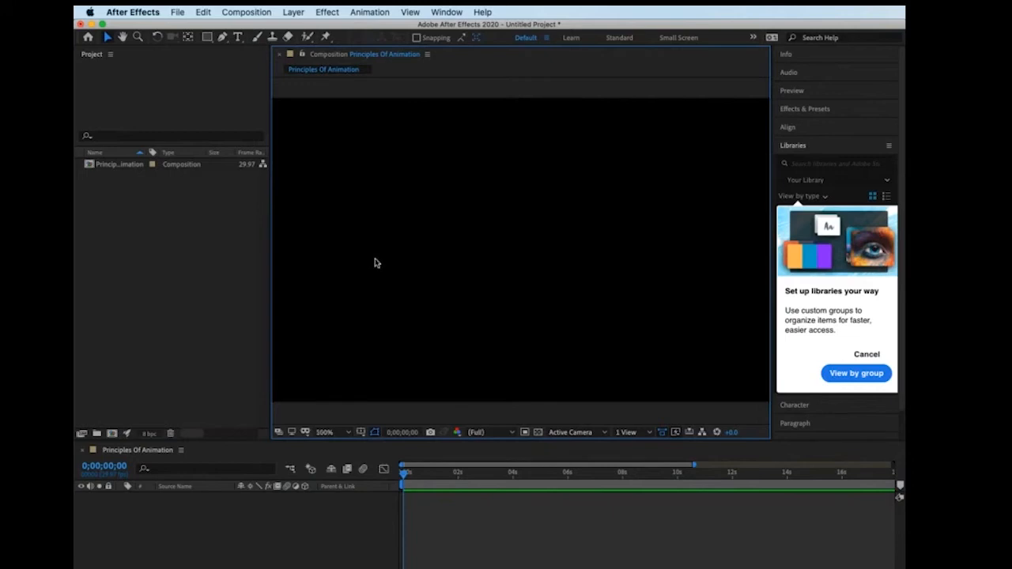
scroll(377, 262, down, 10)
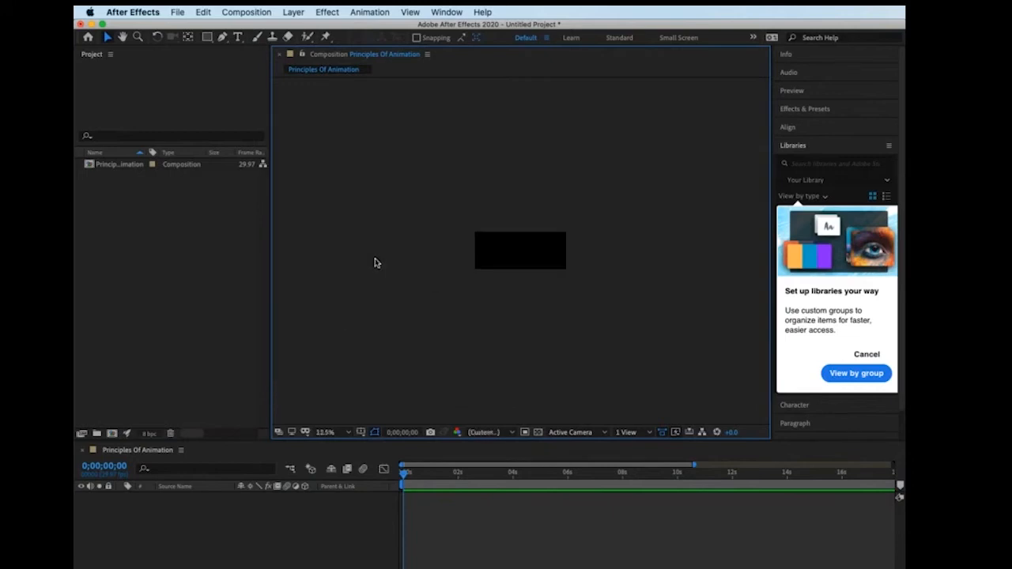
scroll(377, 263, up, 8)
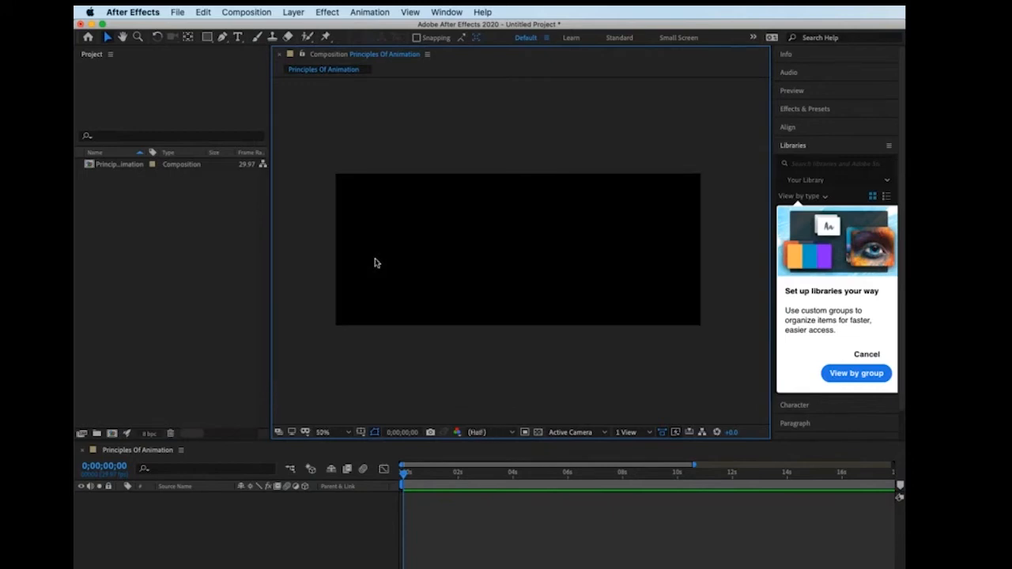
scroll(376, 263, down, 4)
scroll(376, 263, up, 8)
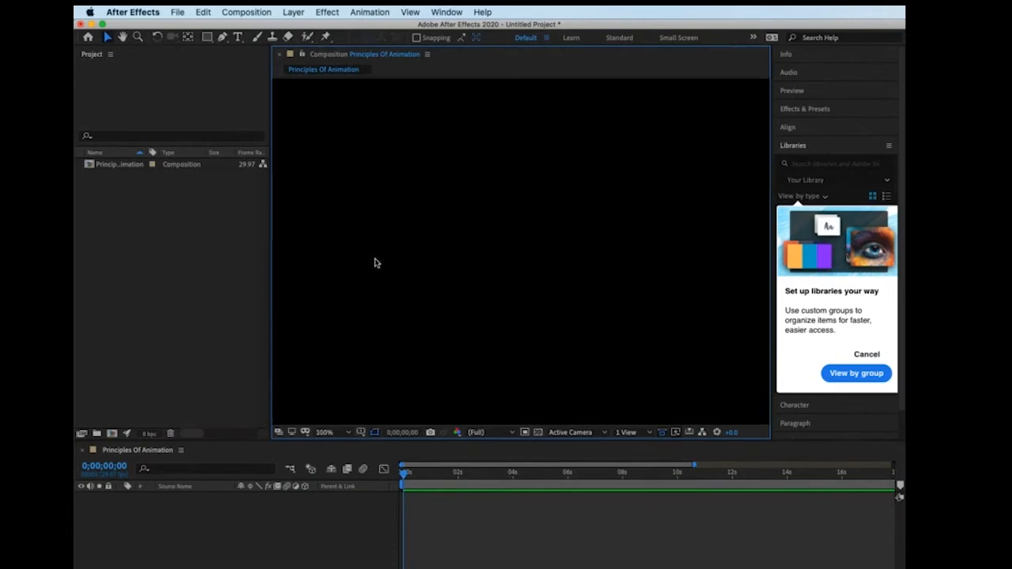
scroll(376, 262, down, 4)
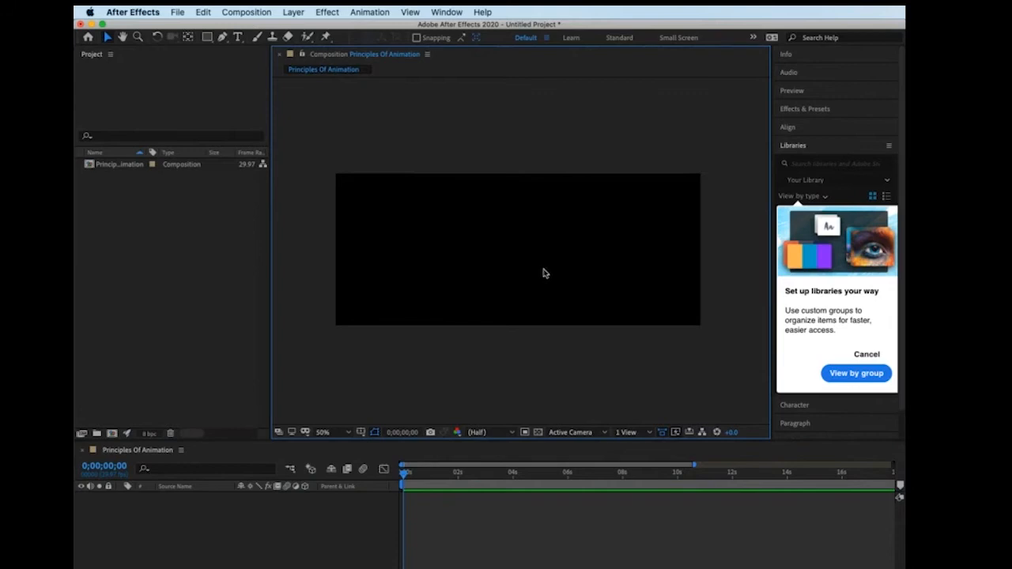
- Dismiss the prompt about setting up libraries and expand the Info panel
click(481, 540)
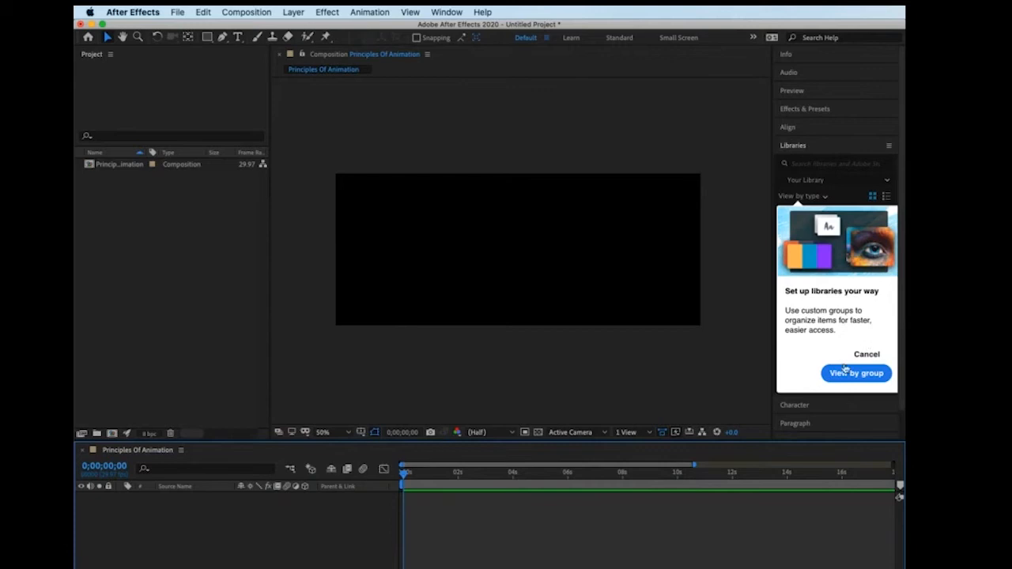
click(866, 356)
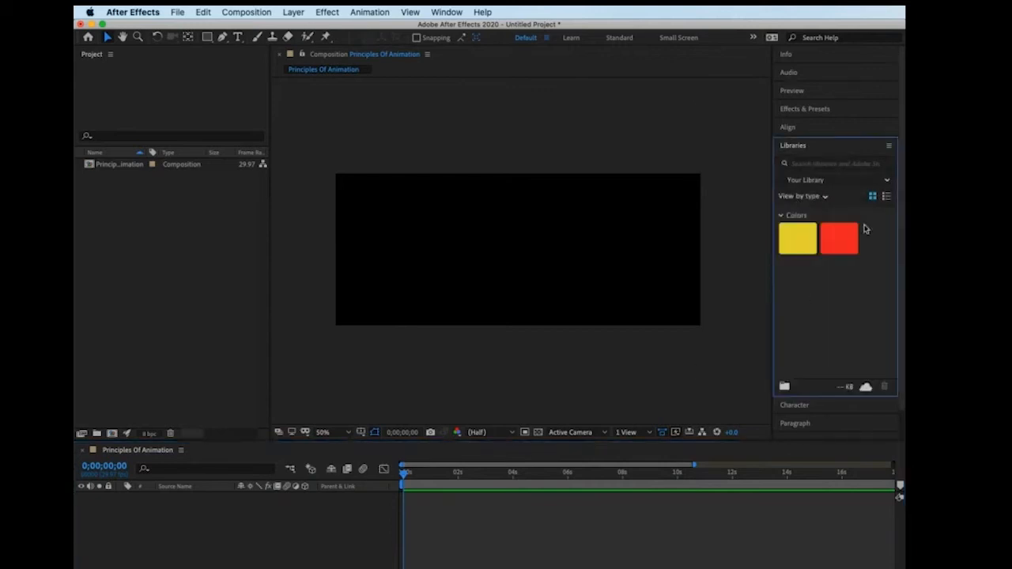
click(830, 58)
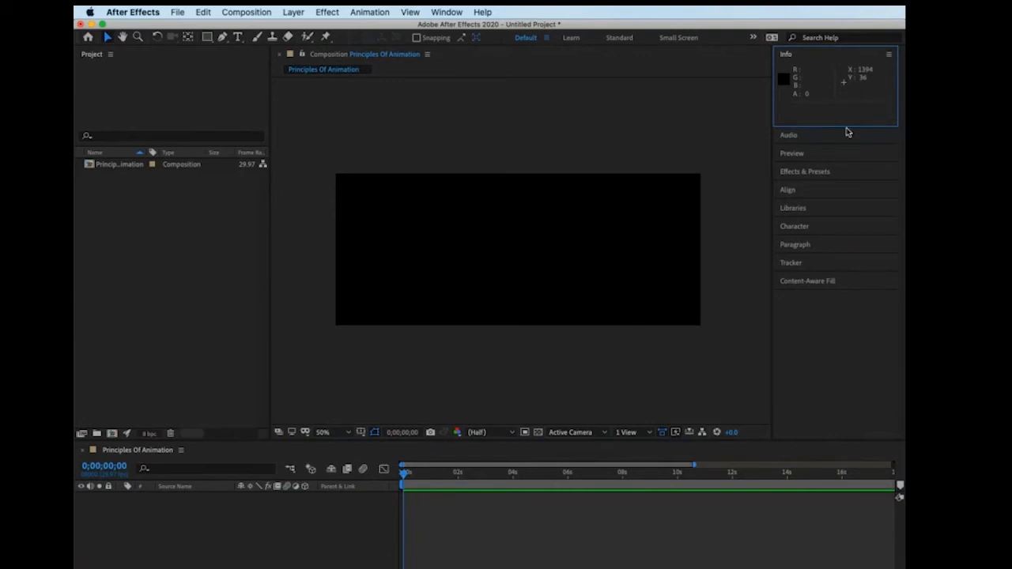
click(165, 220)
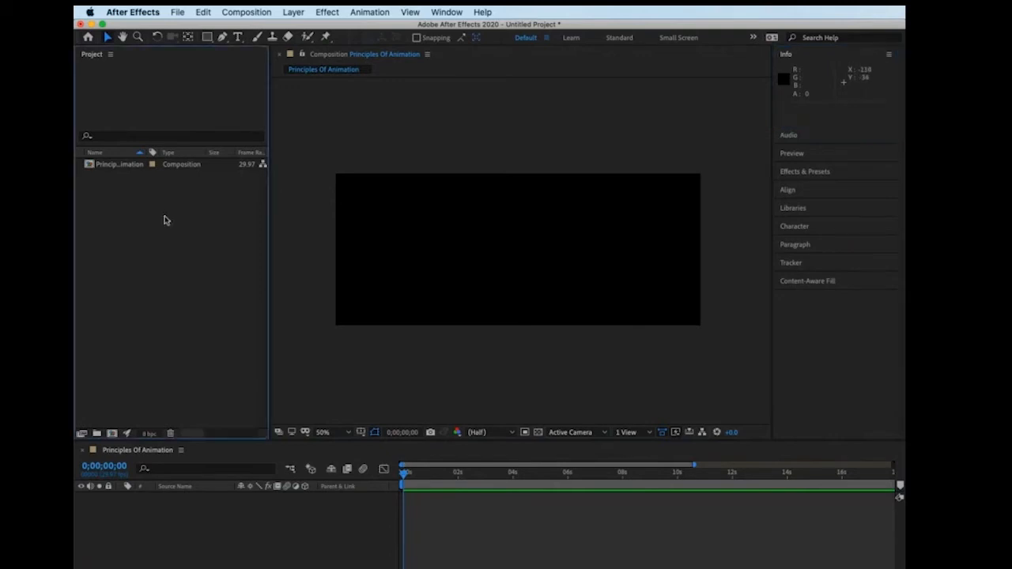
- Open the Principles Of Animation composition from the project items and deselect it
click(118, 166)
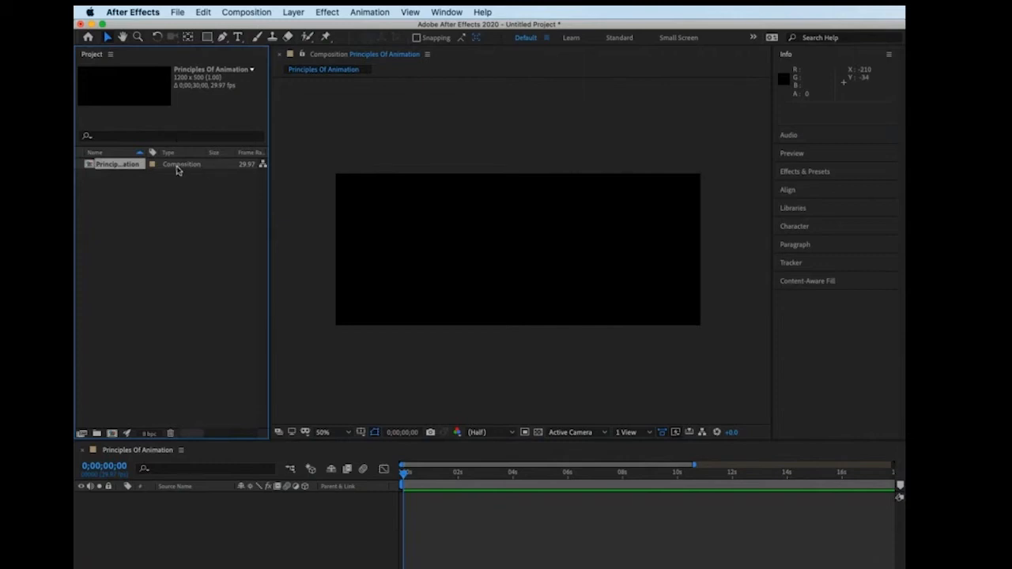
double_click(93, 166)
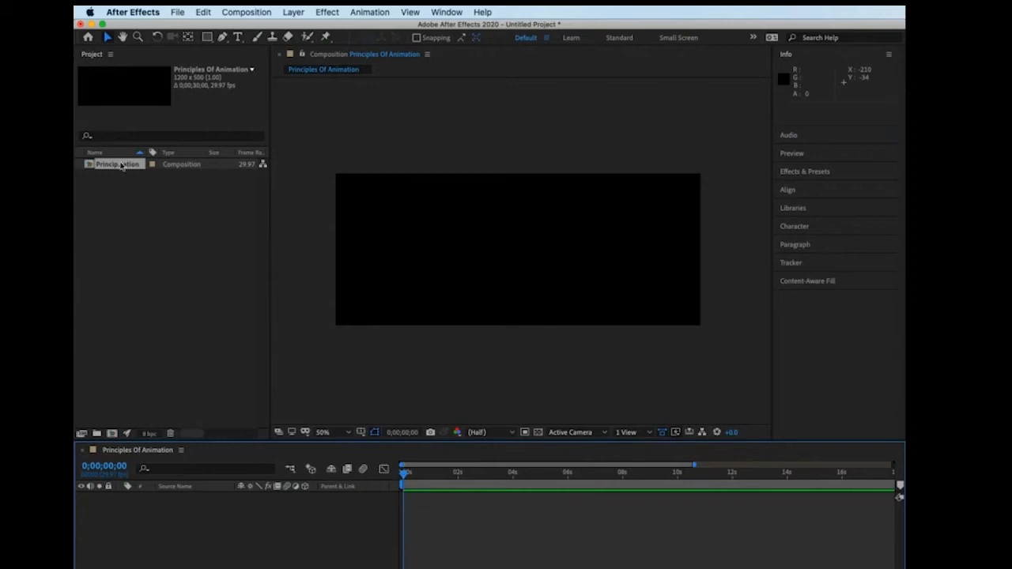
click(170, 279)
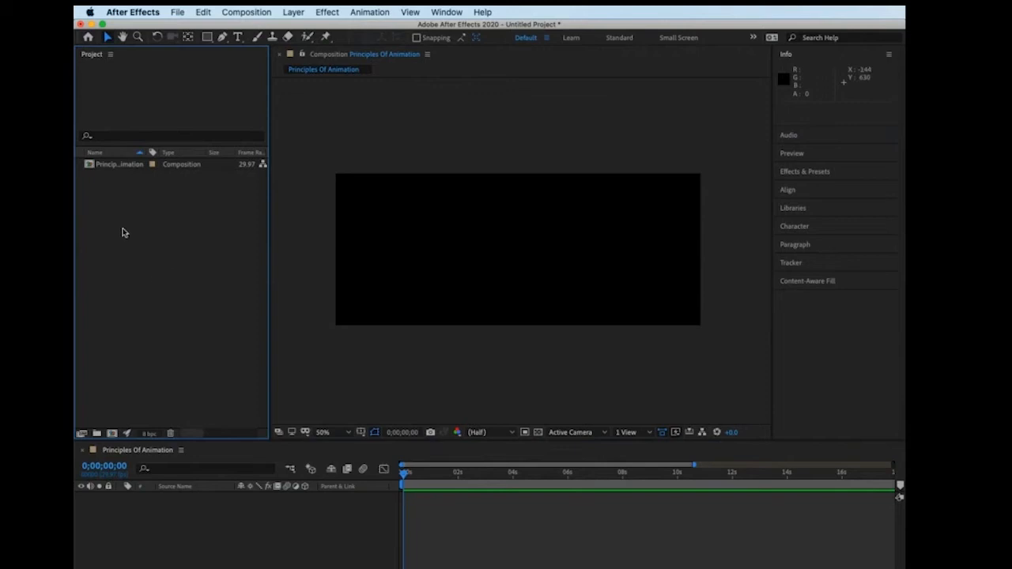
- Import 4hands-logo.png, Background Image.jpg, Sanitizer-Bottle.png and sanitizer.jpg as footage from the Motion Graphics folder on the Desktop, leaving out the PSD banner
double_click(175, 280)
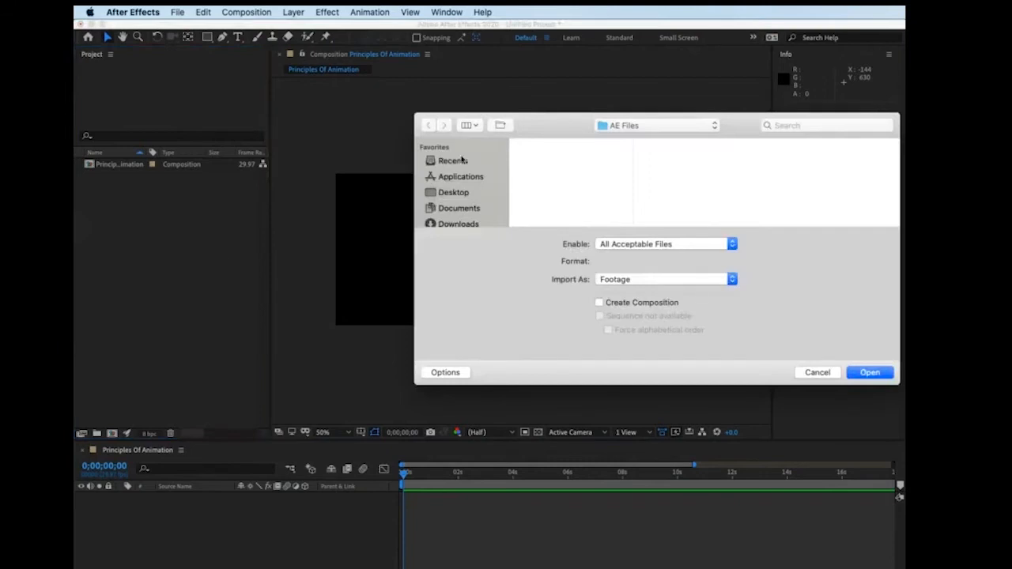
scroll(468, 215, down, 3)
scroll(467, 212, up, 3)
click(455, 193)
click(571, 155)
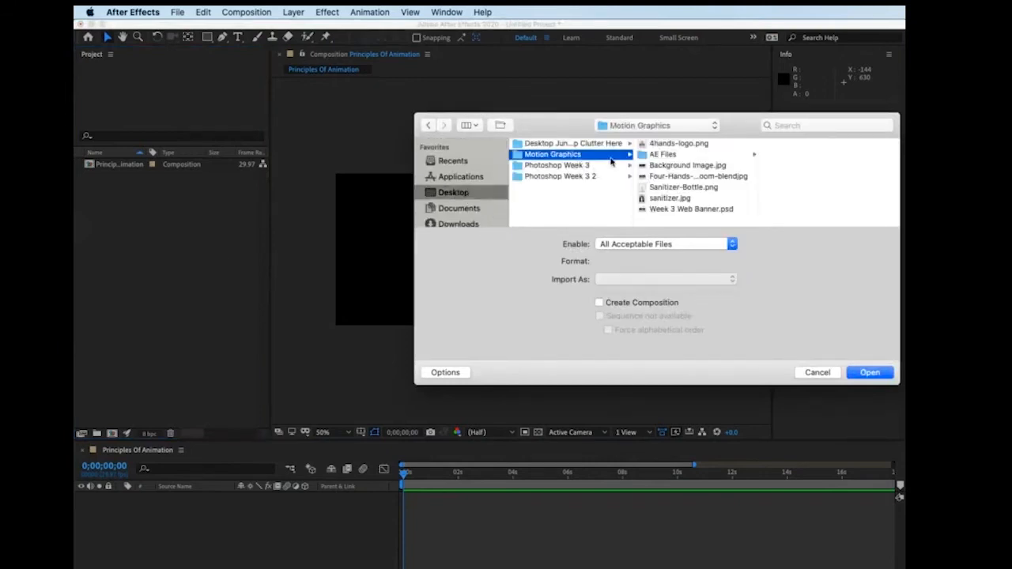
click(684, 144)
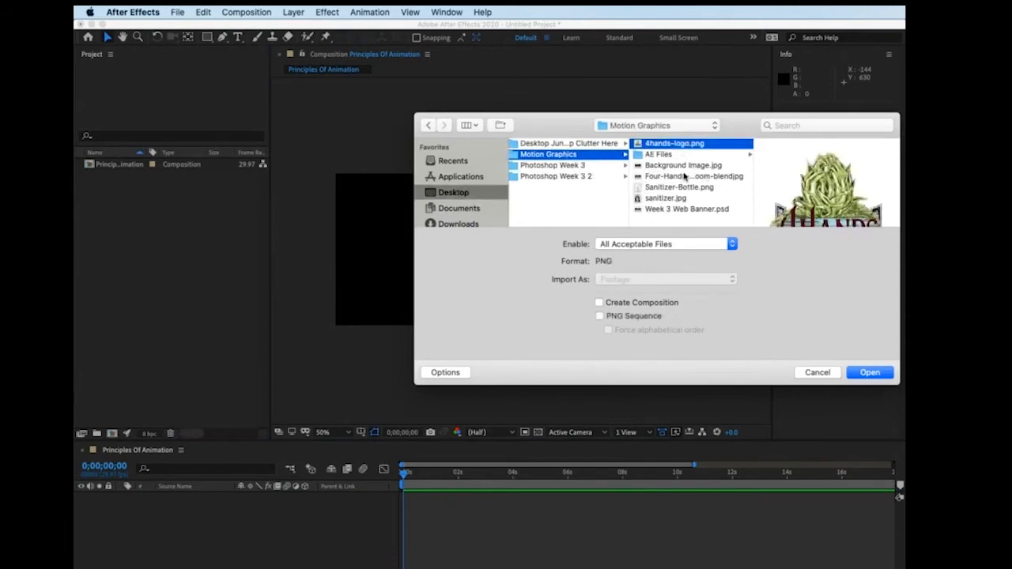
drag(690, 155, 664, 213)
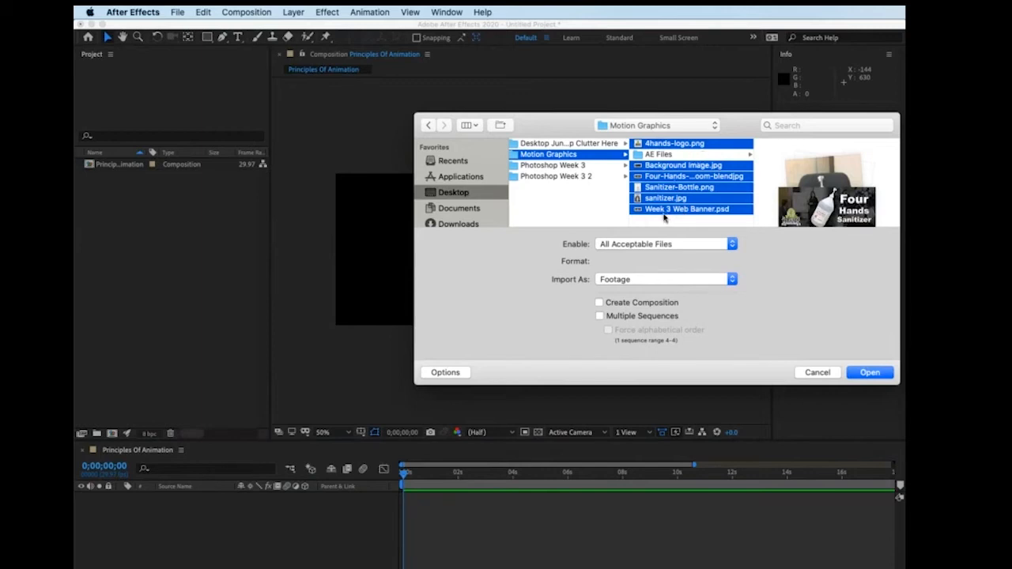
super+click(664, 210)
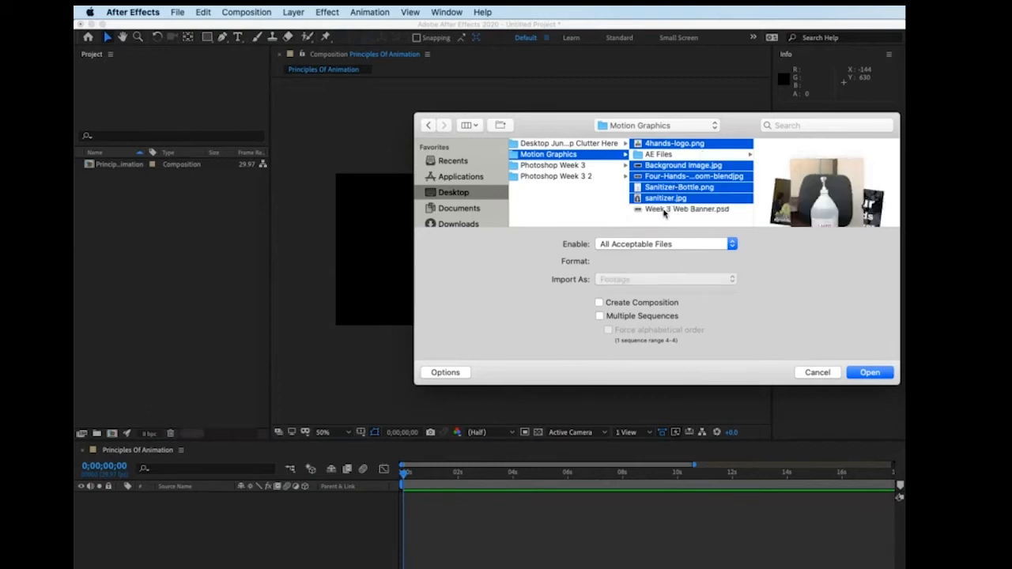
click(868, 373)
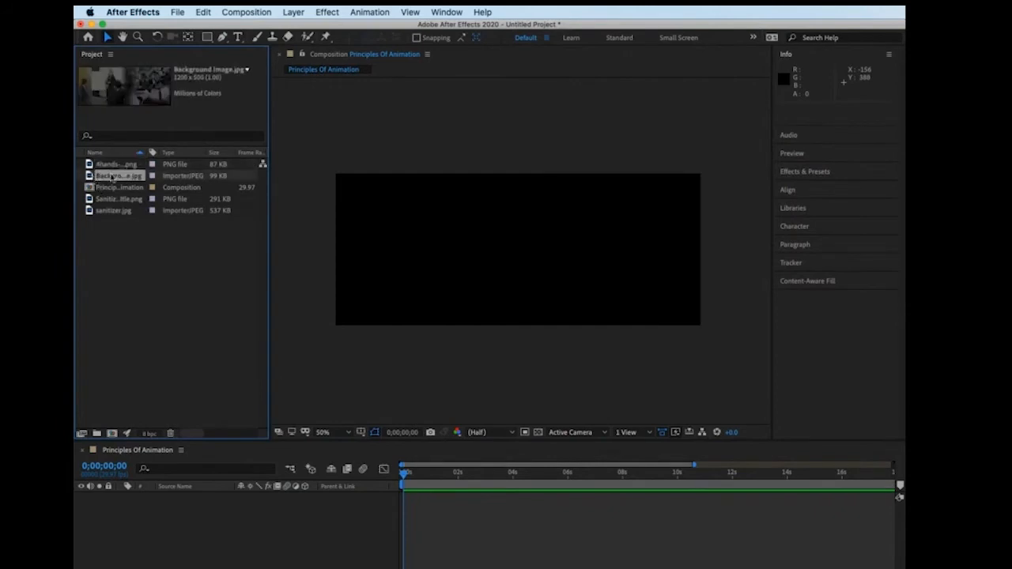
- Place Background Image.jpg centred in the composition and Sanitizer-Bottle.png in front of it, slightly left of the middle
drag(113, 178, 518, 250)
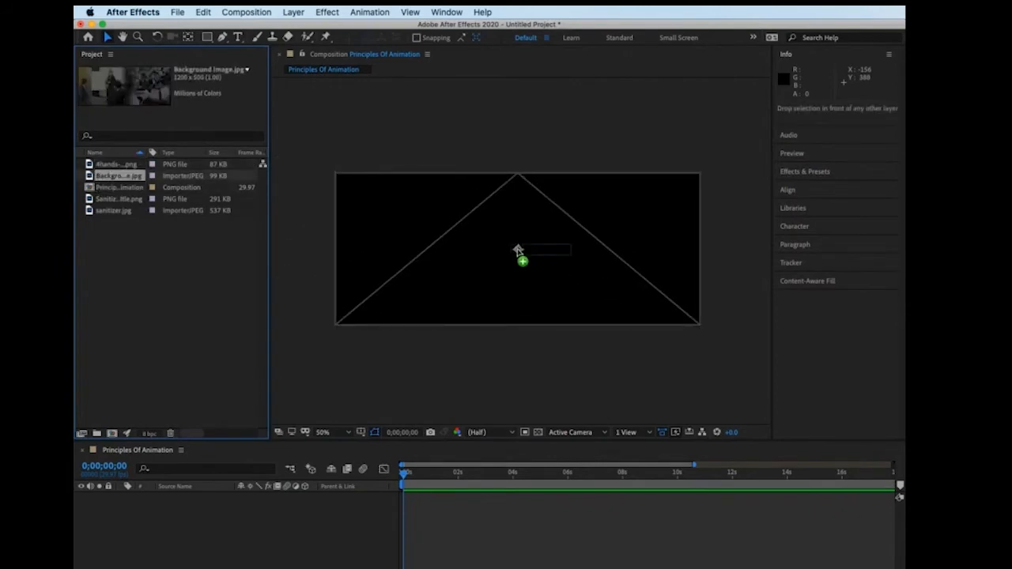
drag(518, 251, 518, 250)
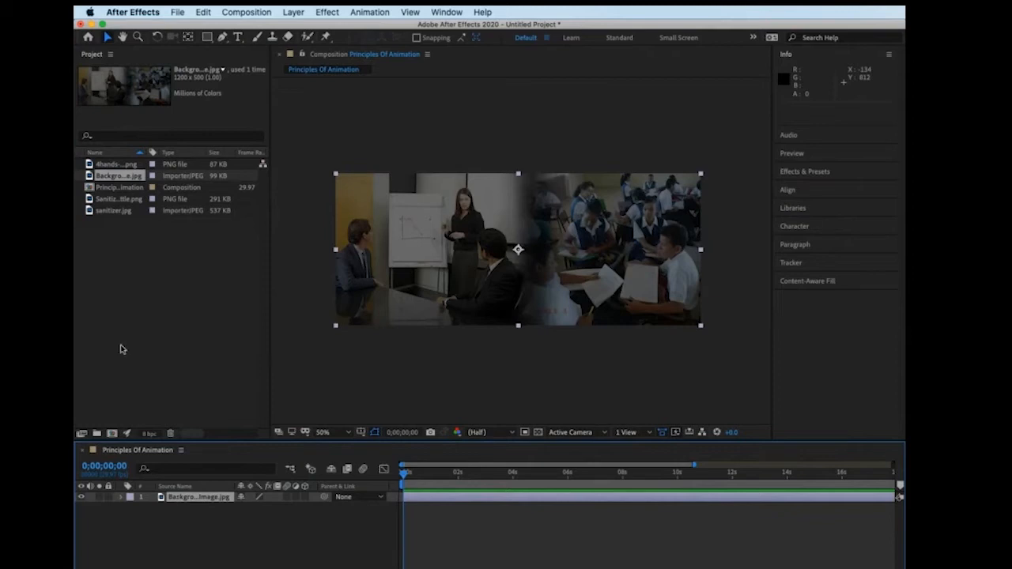
click(112, 166)
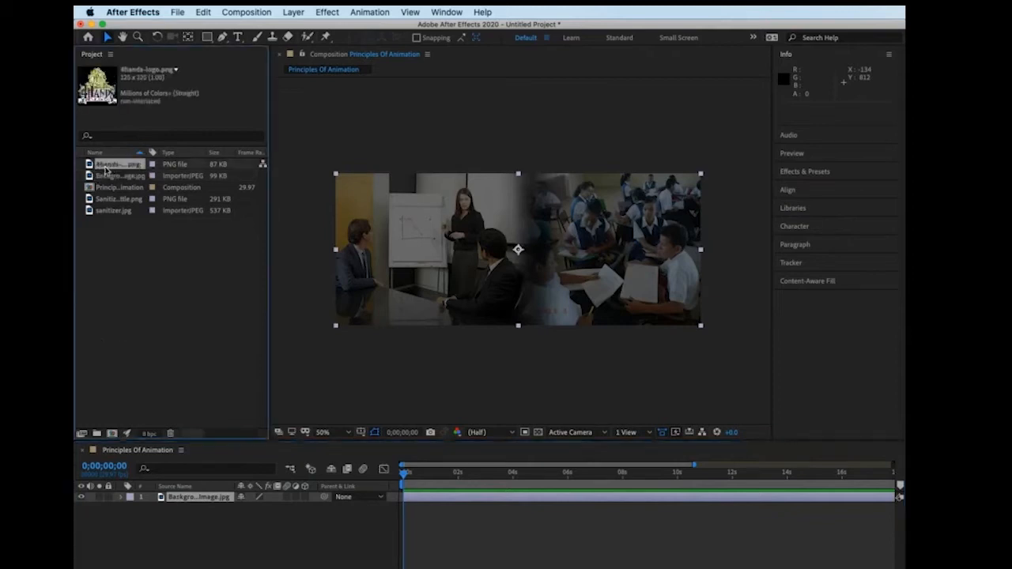
click(98, 199)
drag(95, 206, 510, 230)
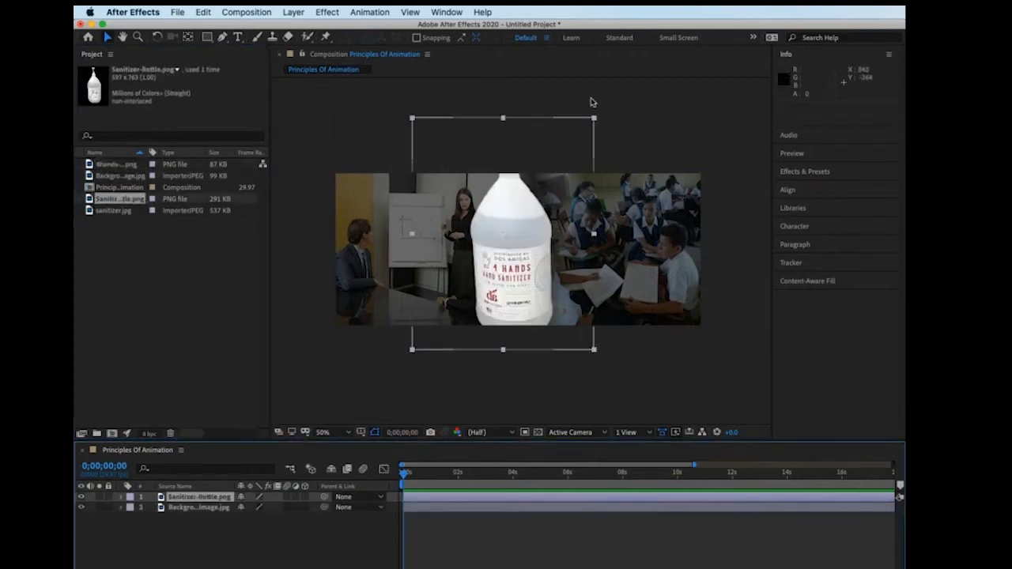
drag(524, 198, 503, 218)
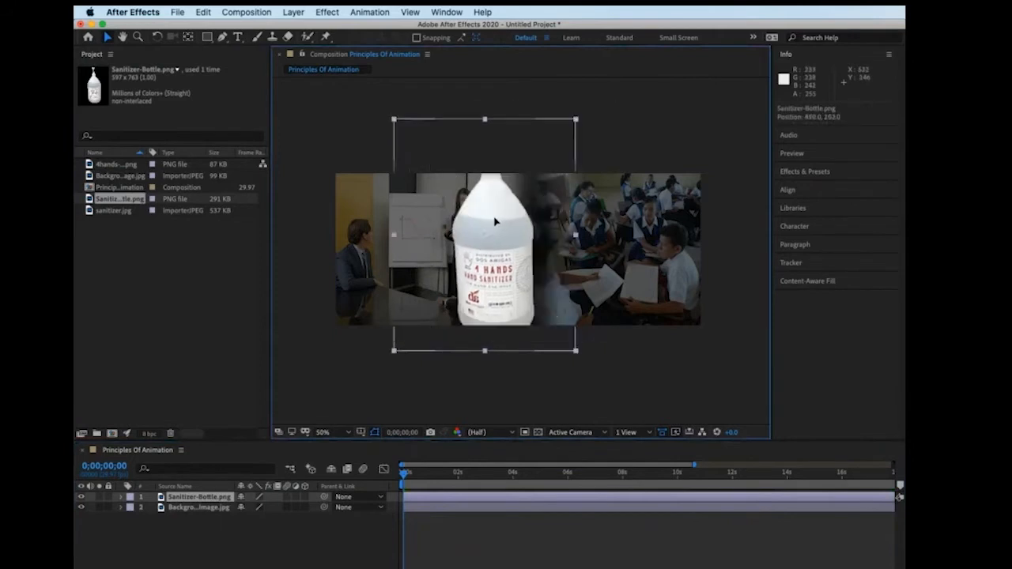
- Select the background and bottle layers in turn to compare their stacking and bounds in the composition
click(201, 509)
click(207, 497)
click(206, 508)
click(212, 497)
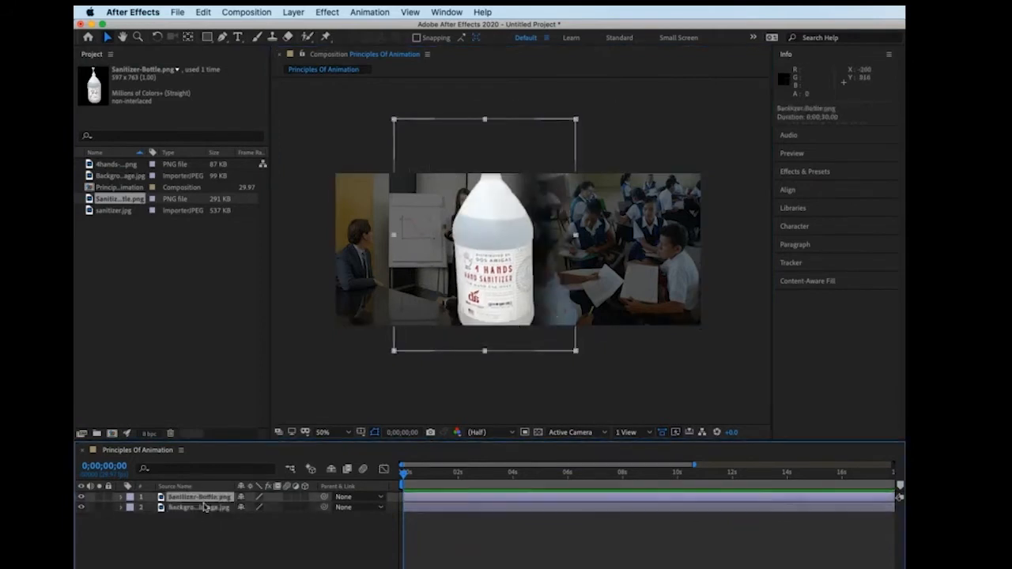
click(210, 507)
click(211, 497)
- Scale the sanitizer bottle to about 58% and move it to about 510, 256 so it fits inside the banner
drag(575, 119, 531, 173)
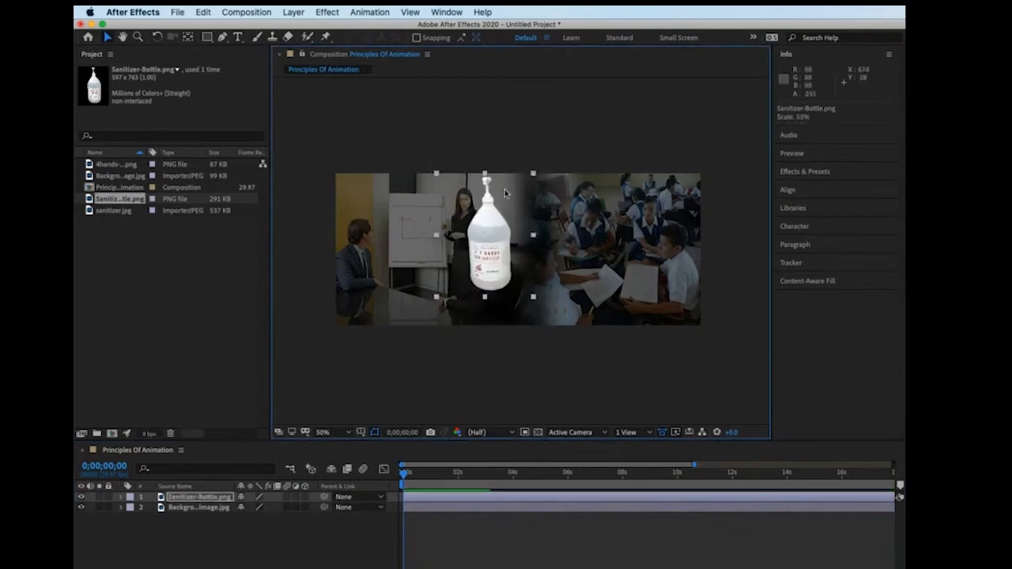
drag(491, 222, 477, 231)
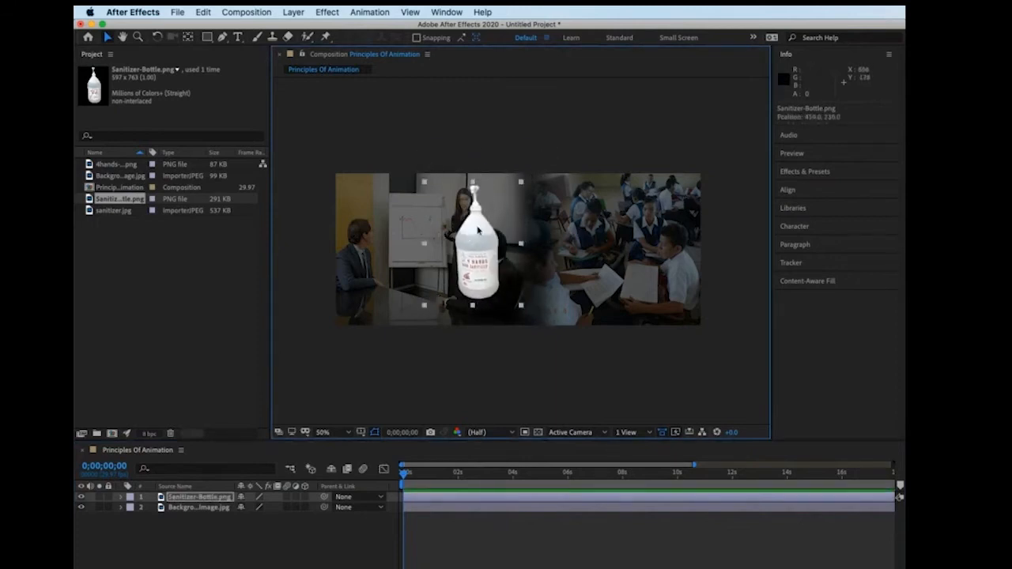
drag(521, 182, 529, 163)
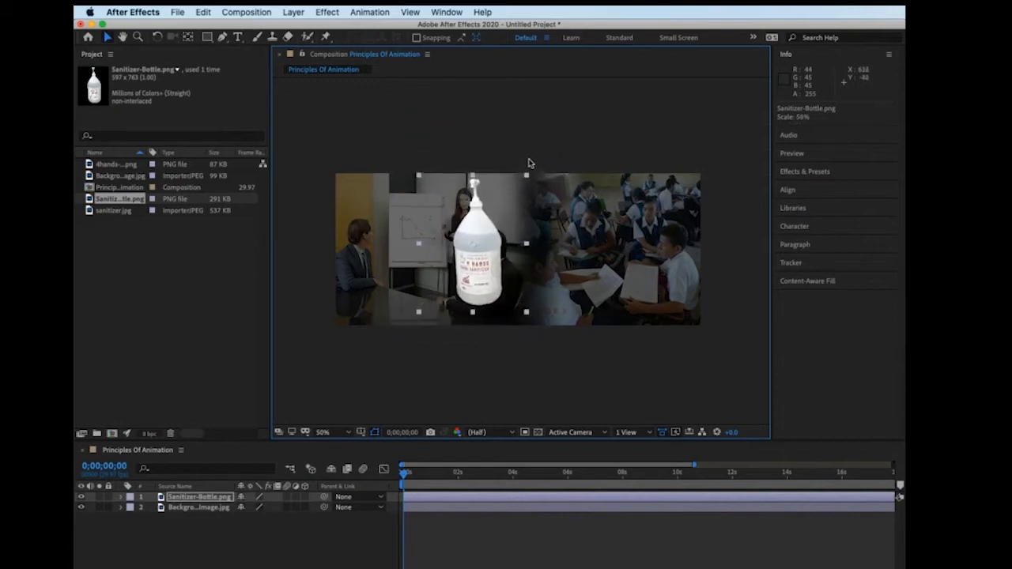
drag(488, 230, 501, 229)
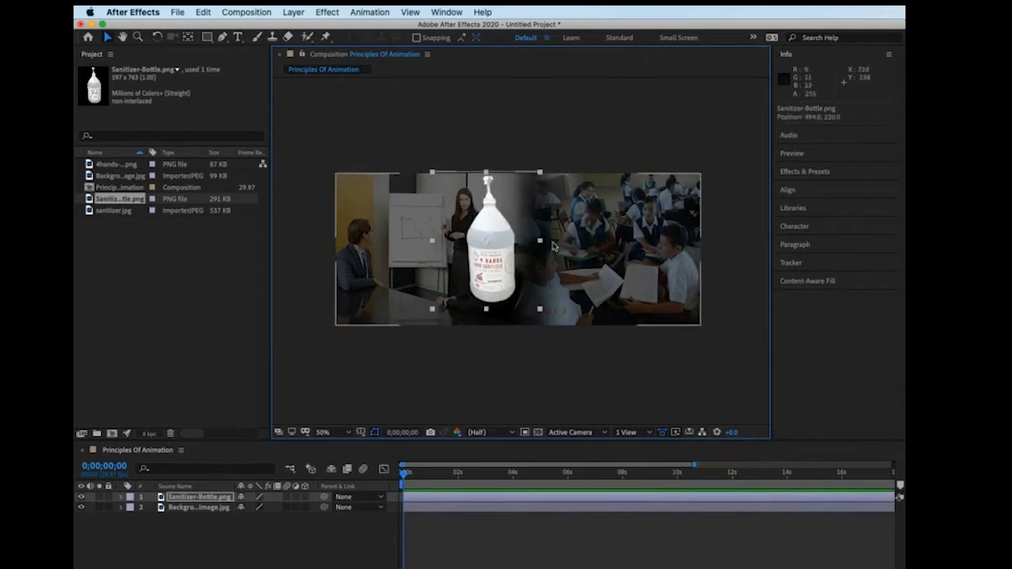
drag(485, 172, 487, 184)
key(super+z)
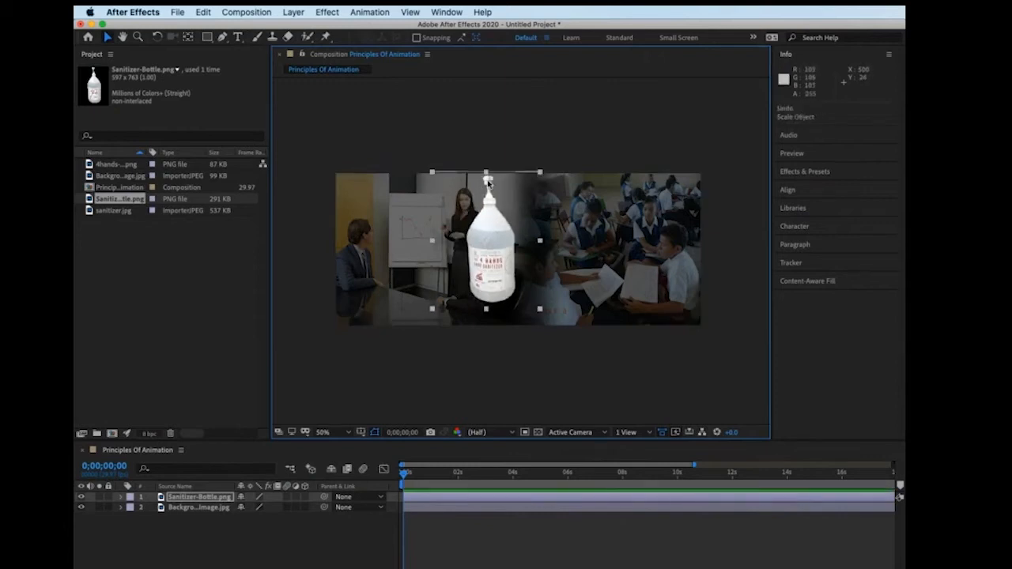
drag(499, 228, 503, 239)
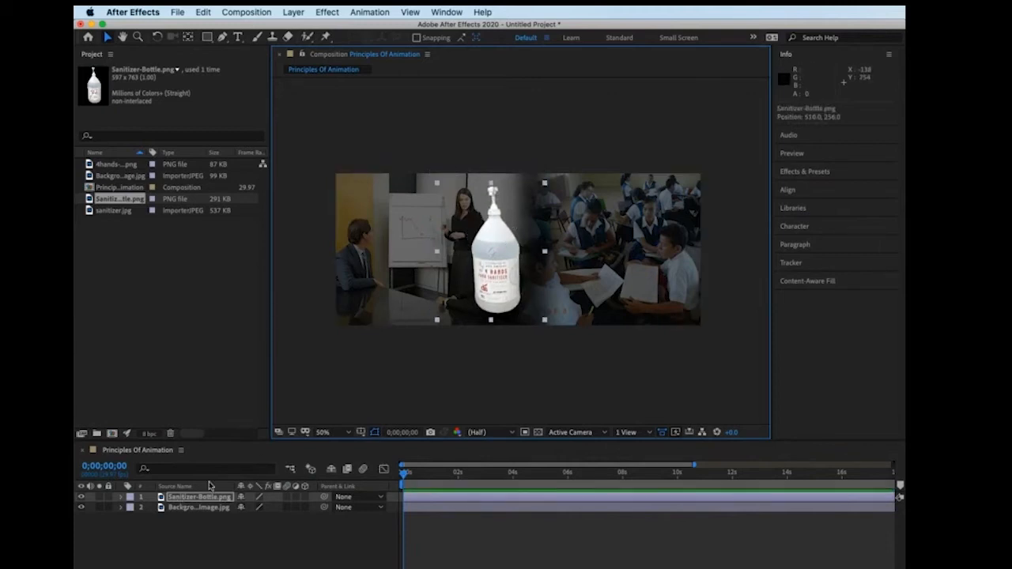
- Rename the Sanitizer-Bottle.png layer as Sanitizer
click(196, 498)
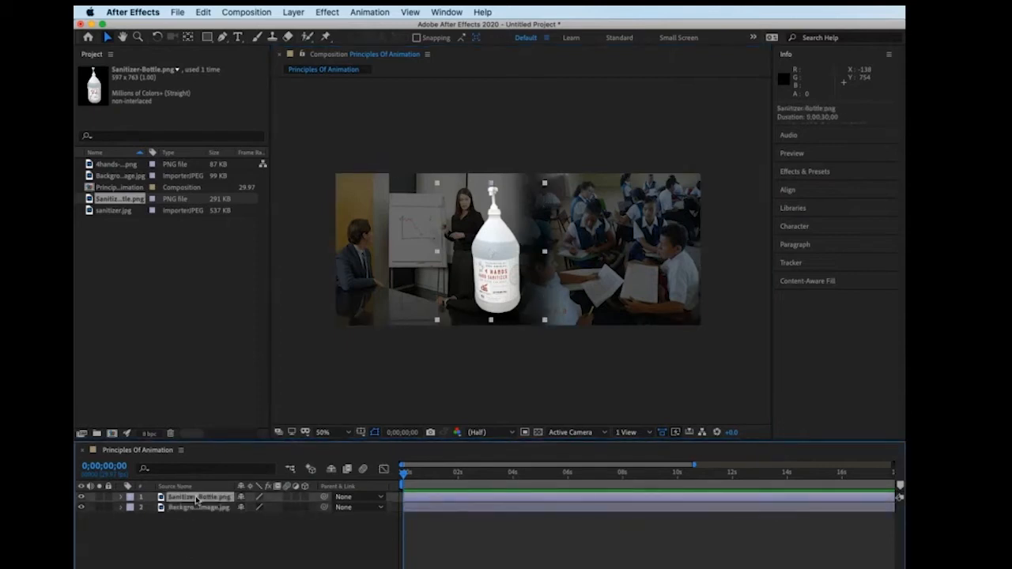
key(Return)
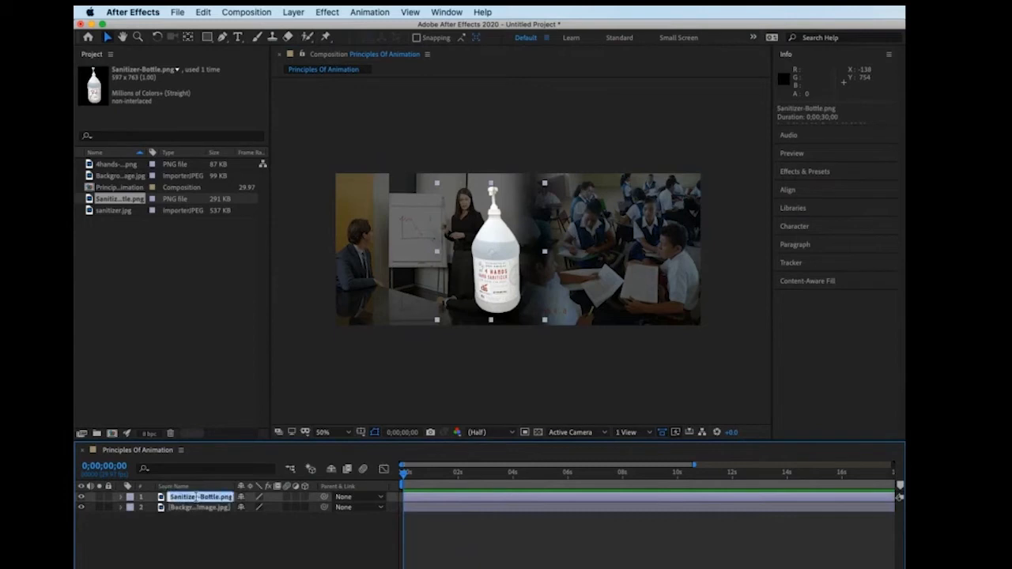
text(Sanitizer)
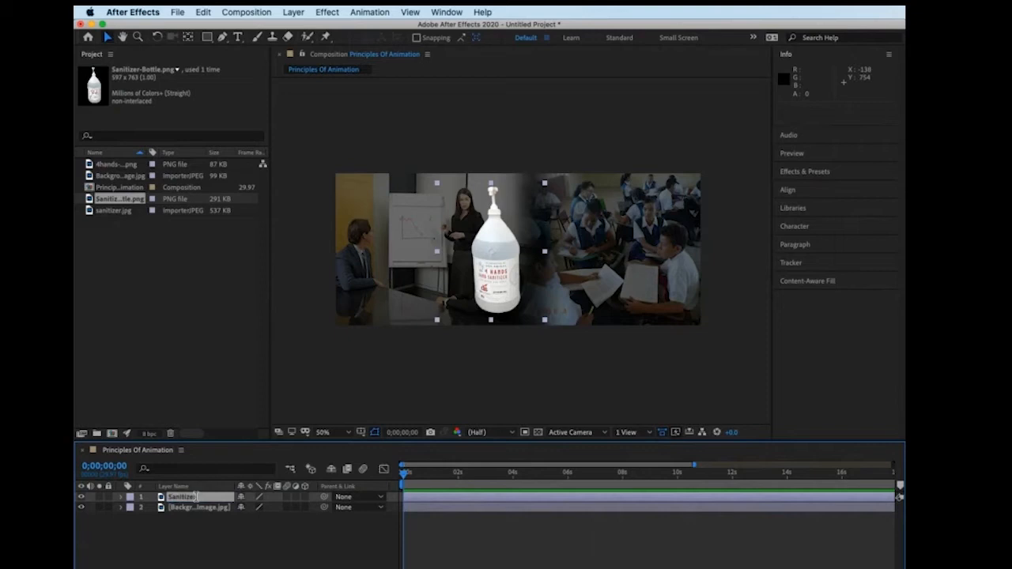
key(Return)
- Hide and show the Sanitizer layer repeatedly to check its effect on the composition, leaving it visible
drag(176, 500, 213, 514)
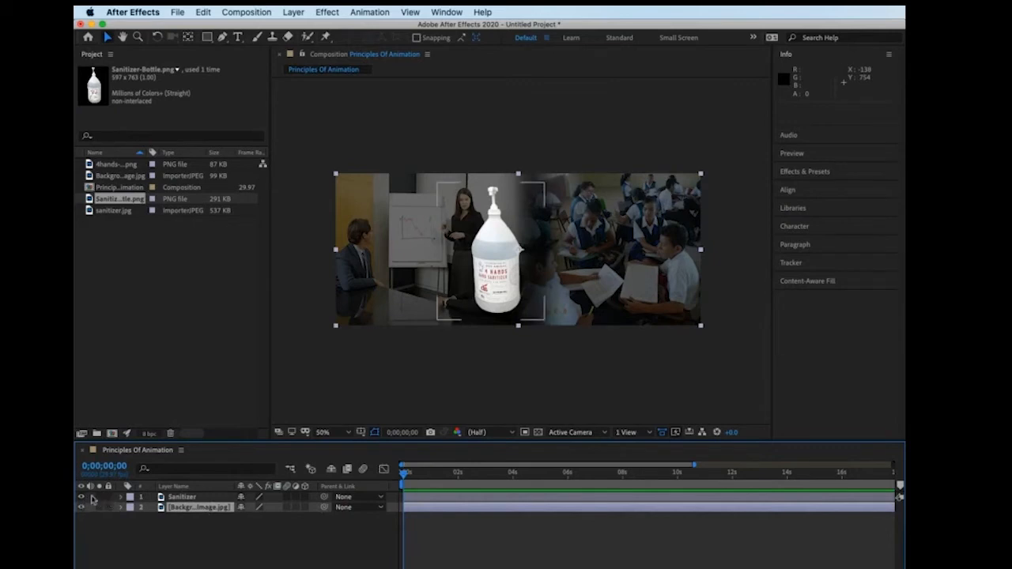
click(80, 498)
click(80, 498)
click(80, 498)
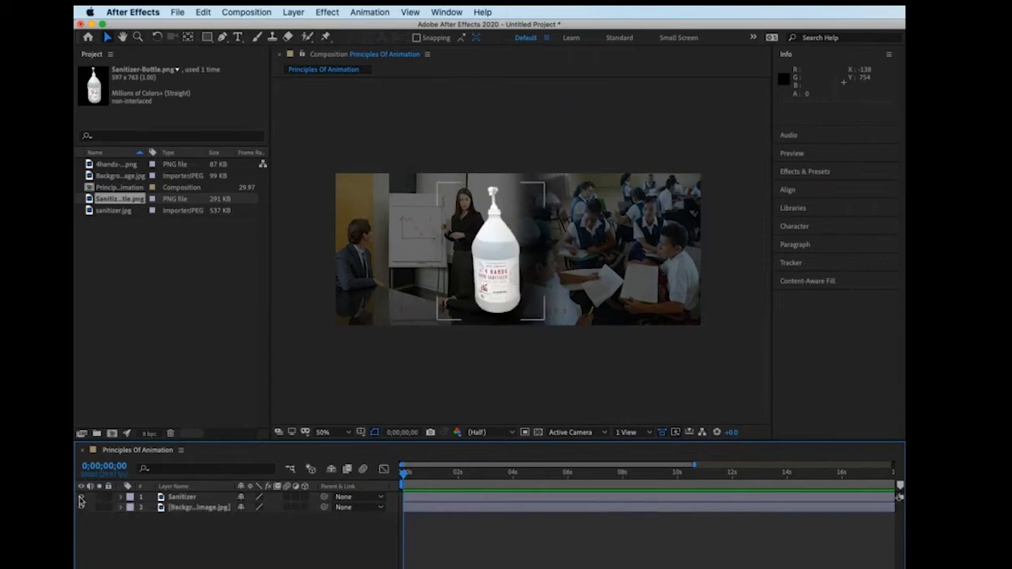
click(80, 498)
click(80, 498)
click(80, 498)
click(80, 498)
click(80, 498)
click(80, 498)
mouse_move(81, 498)
mouse_down()
mouse_move(80, 512)
mouse_move(82, 497)
mouse_up()
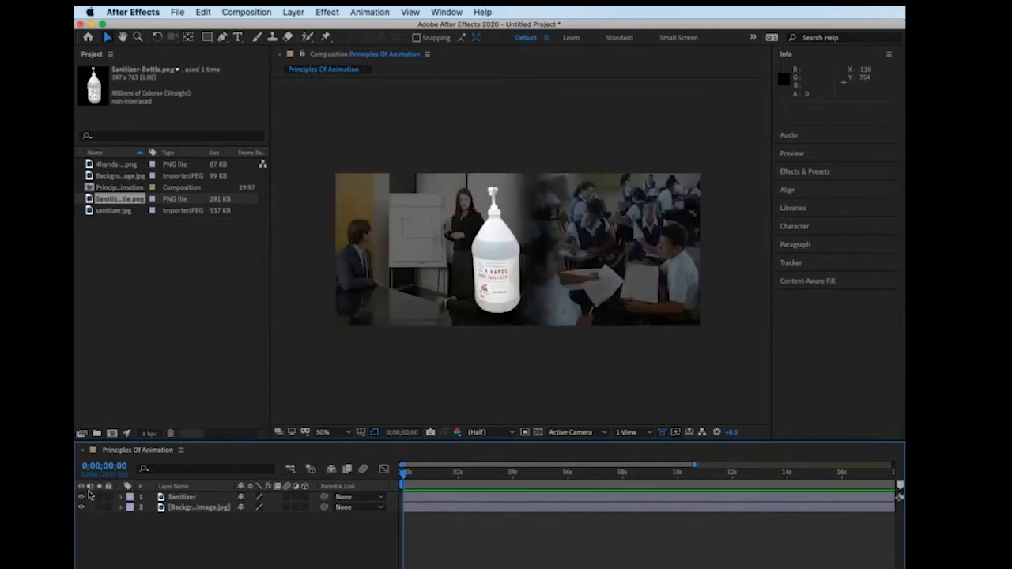
- Select the Sanitizer layer and try different timeline zoom levels, ending with the full 30 seconds in view
click(177, 507)
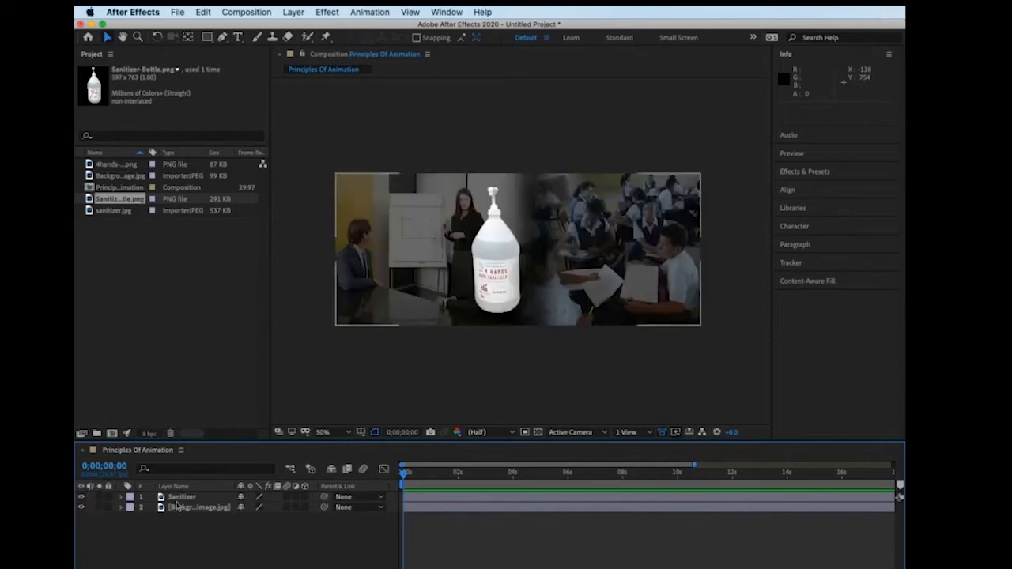
click(180, 498)
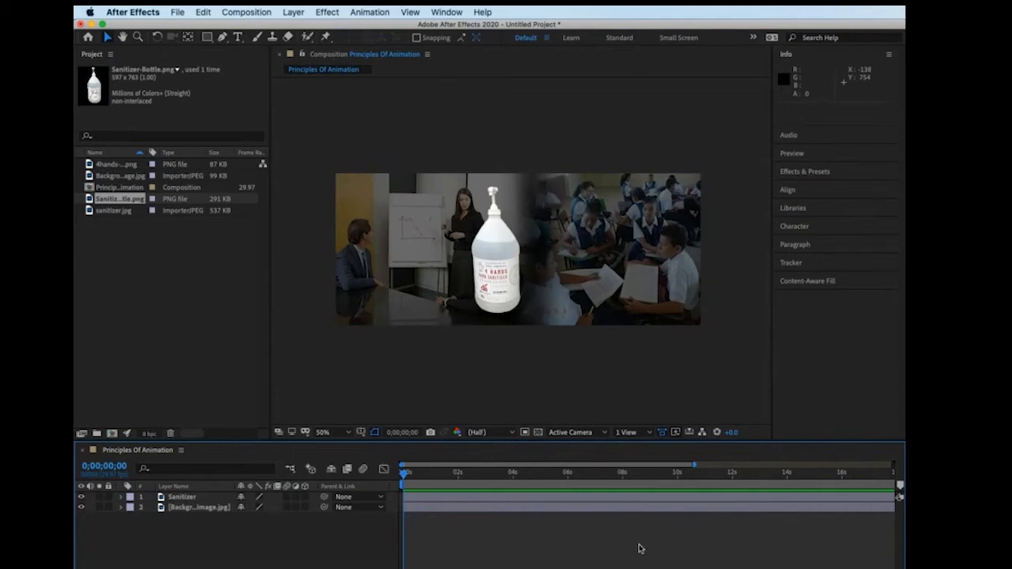
click(538, 502)
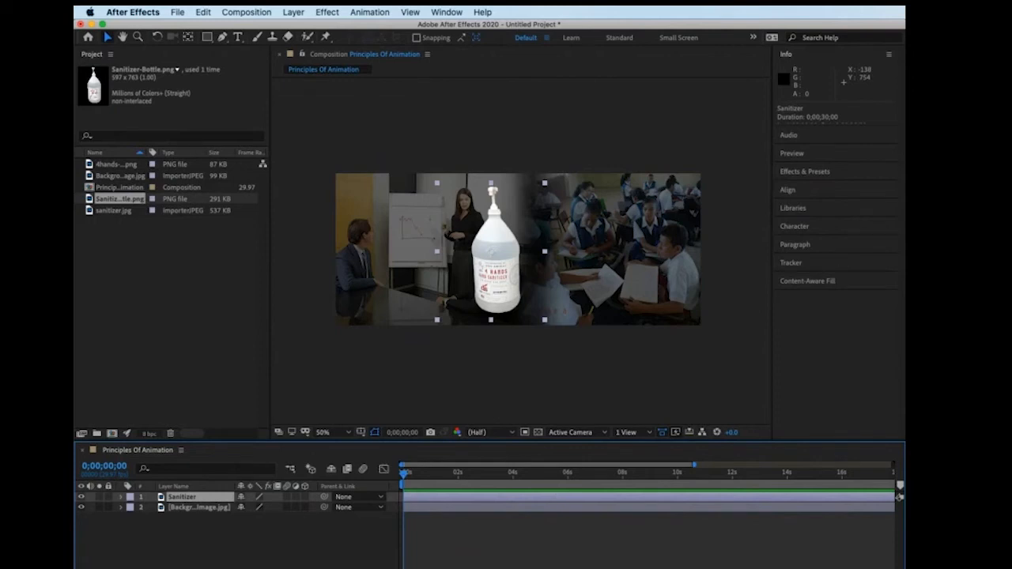
key(equal)
key(equal)
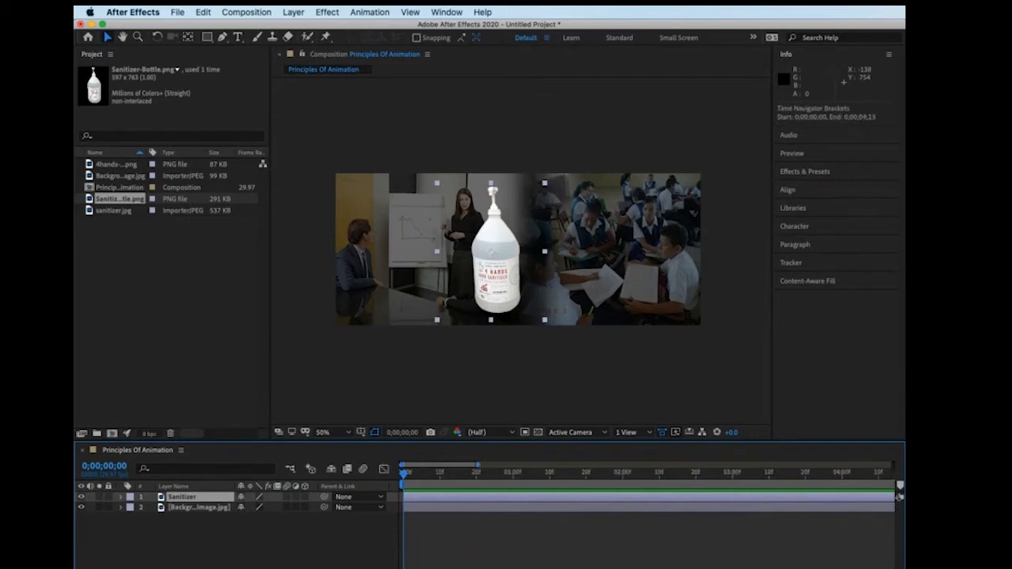
key(minus)
key(minus)
key(minus)
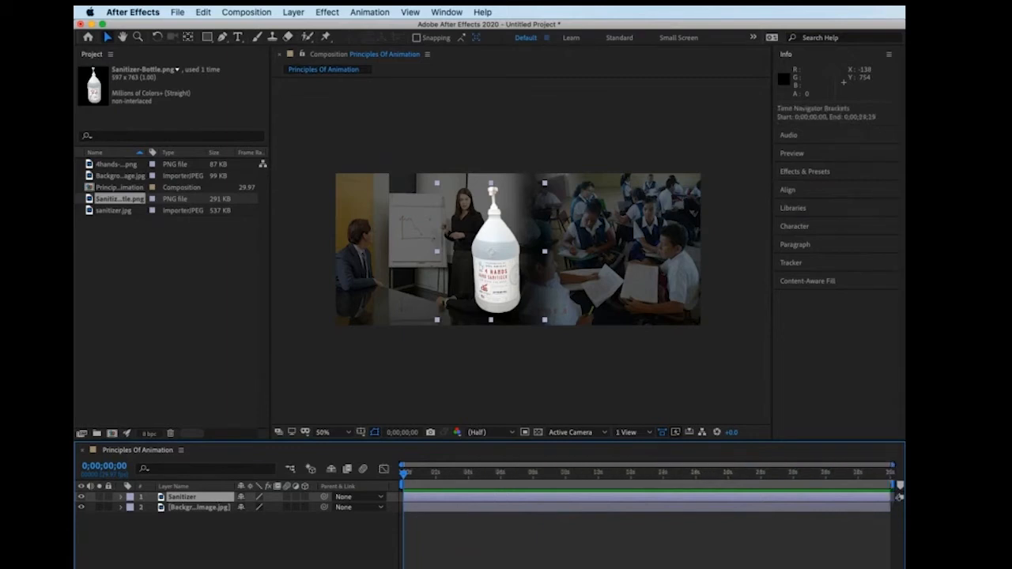
mouse_move(892, 465)
mouse_down()
mouse_move(411, 465)
mouse_move(892, 465)
mouse_up()
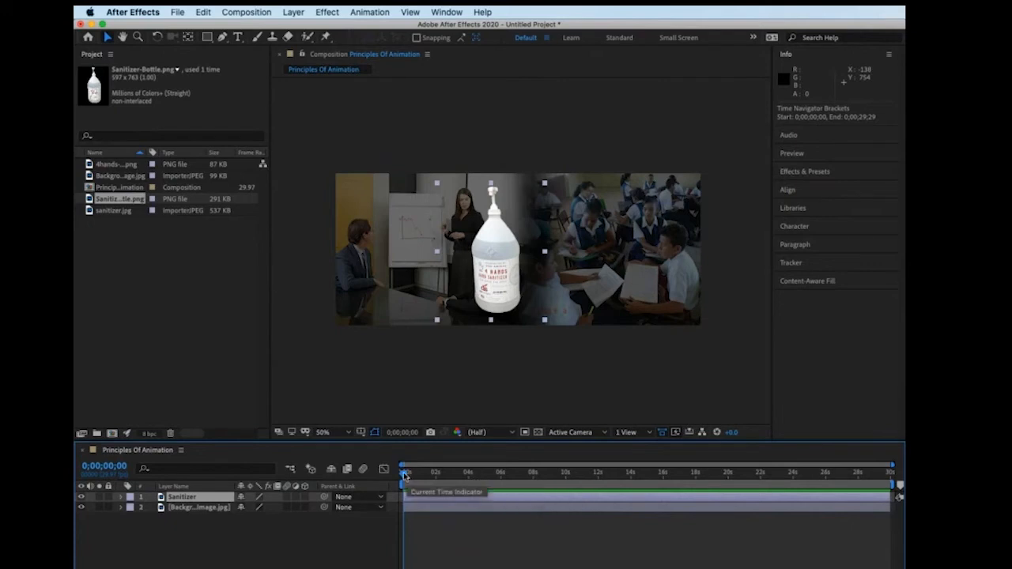
- Return the current time to 0;00;00;00 and trim the start of the Sanitizer layer by about 2;03
drag(404, 474, 352, 468)
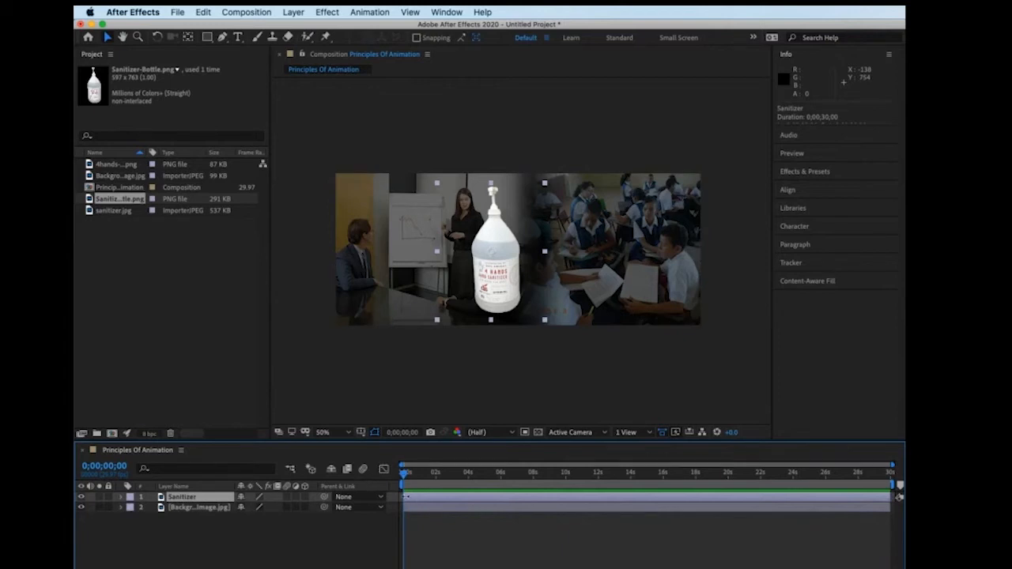
drag(406, 496, 439, 497)
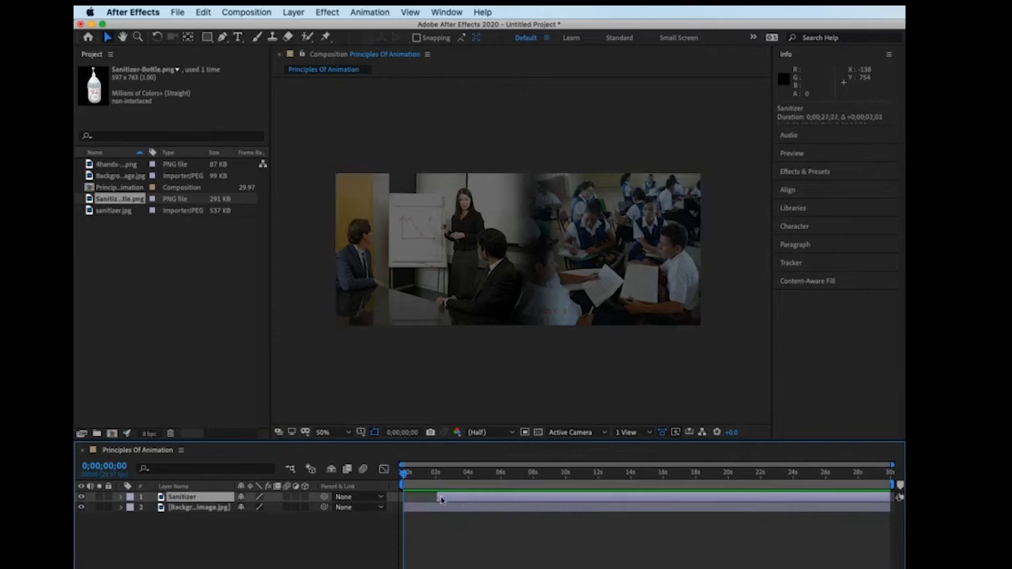
- Trim the end of the Sanitizer layer to about 4 seconds and reset that end to 0;00;10;29
drag(404, 473, 441, 476)
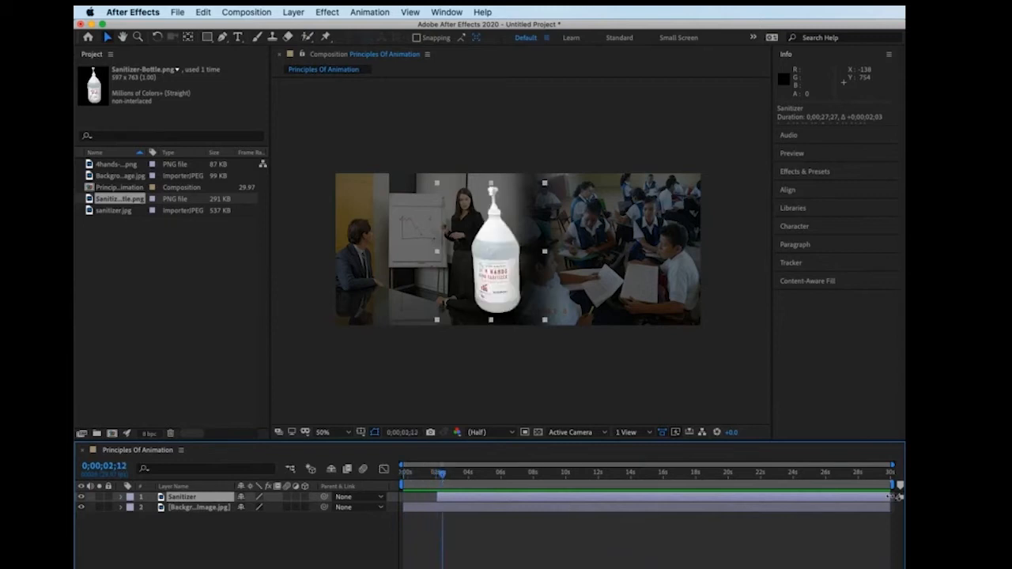
drag(893, 496, 467, 496)
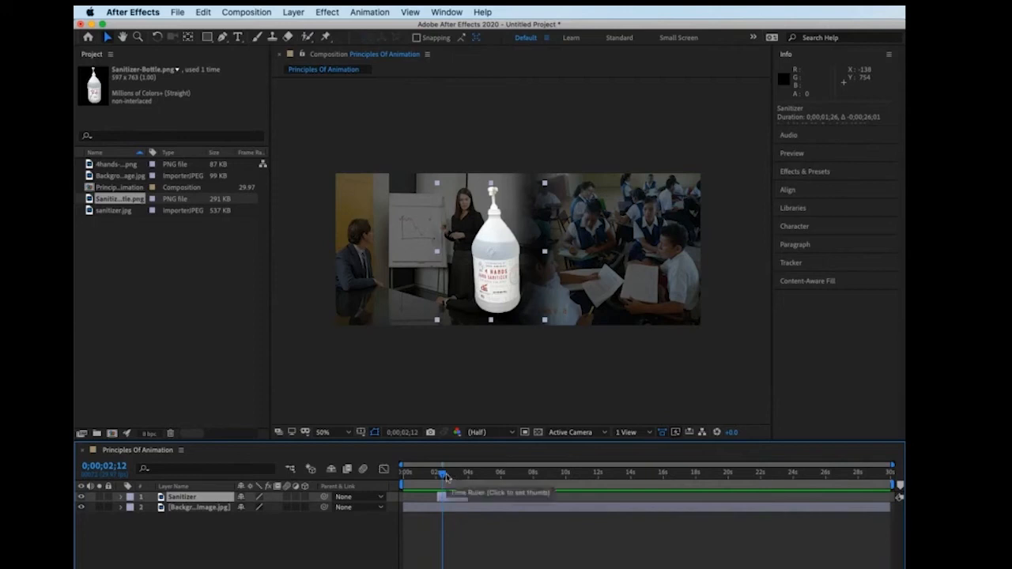
drag(444, 475, 583, 476)
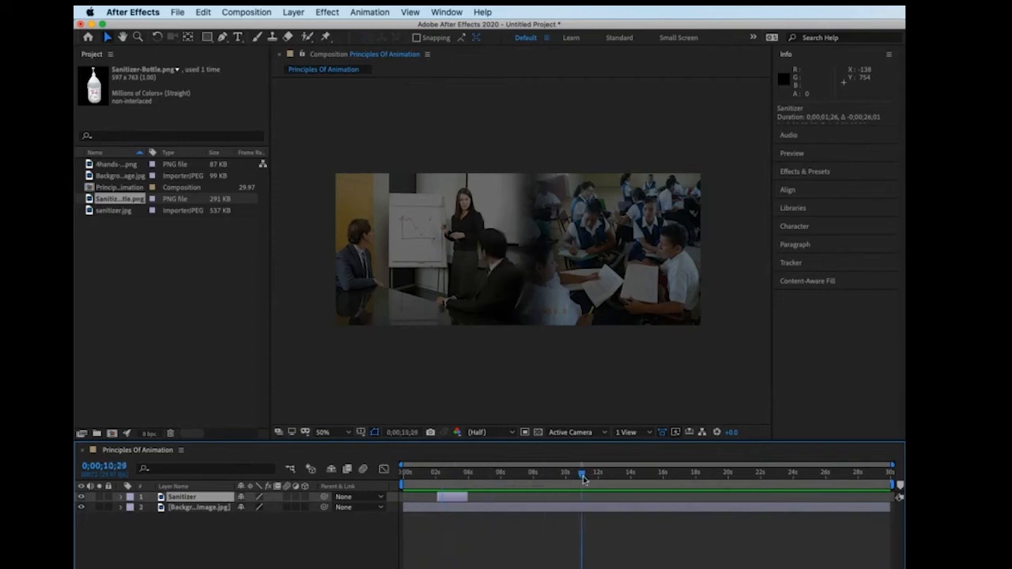
key(alt+bracketright)
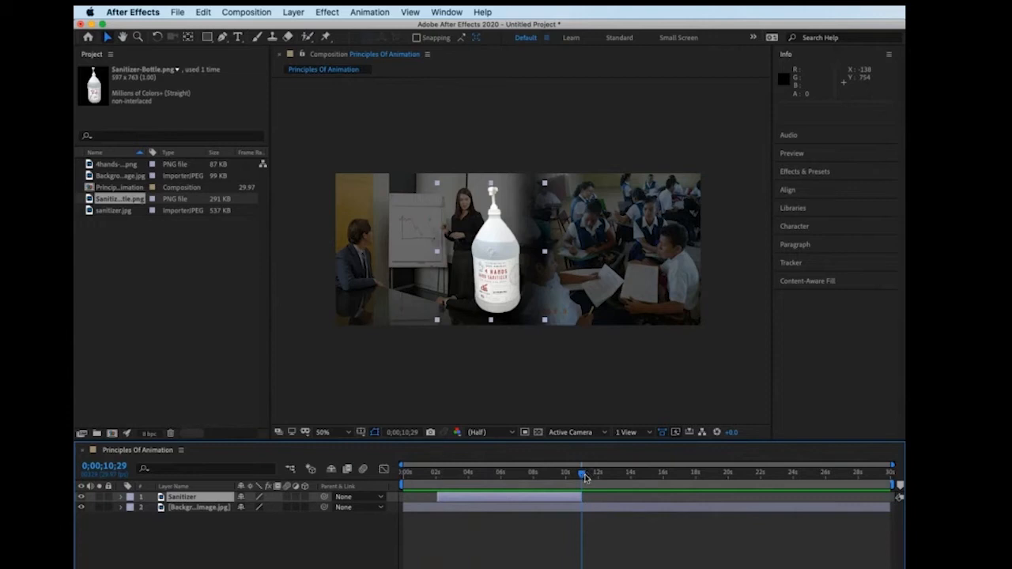
- Extend the Sanitizer layer's end to 0;00;21;25 and trim its start to 0;00;08;04
drag(586, 468, 760, 475)
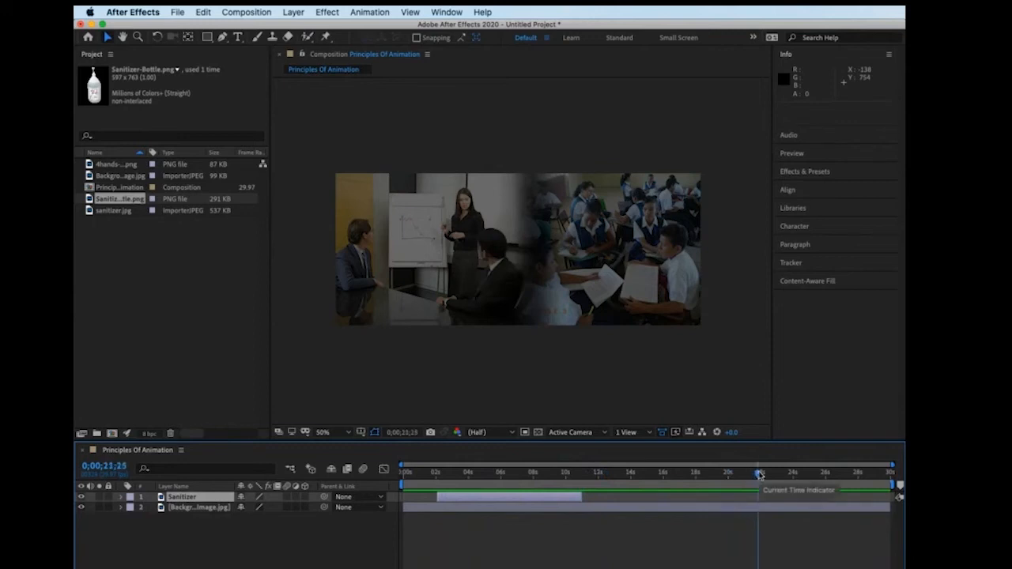
key(alt+bracketright)
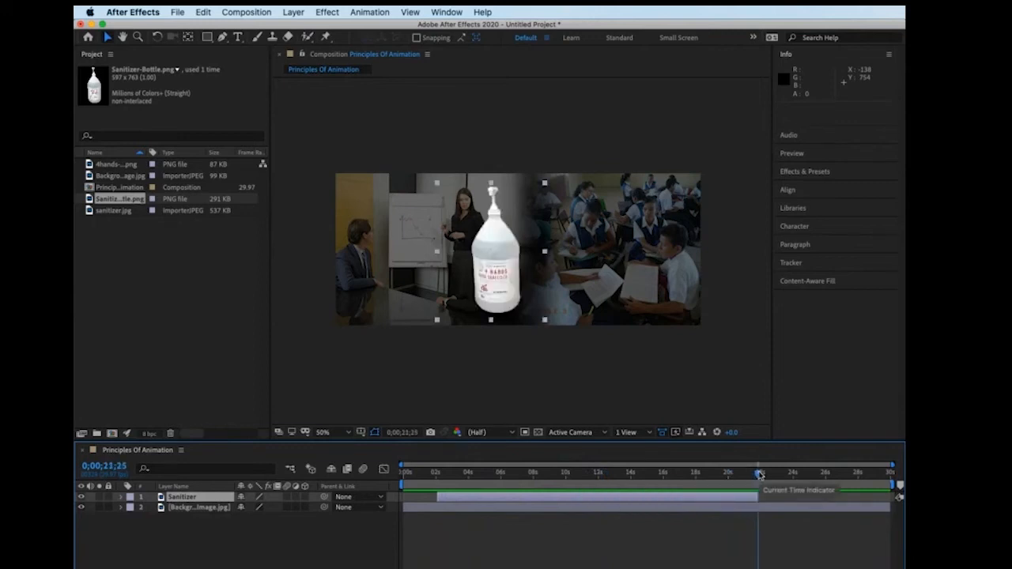
drag(758, 474, 537, 488)
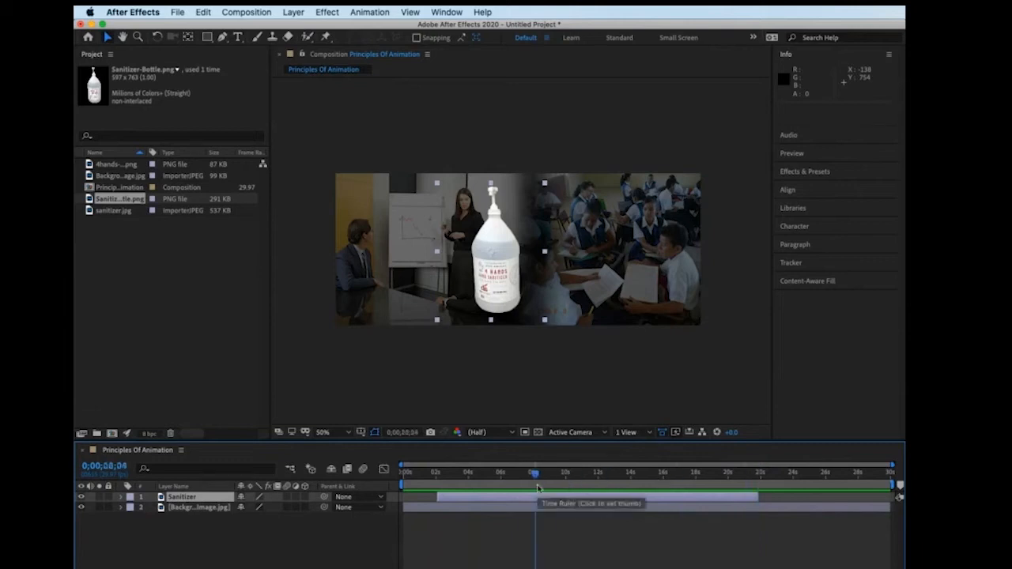
key(alt+bracketleft)
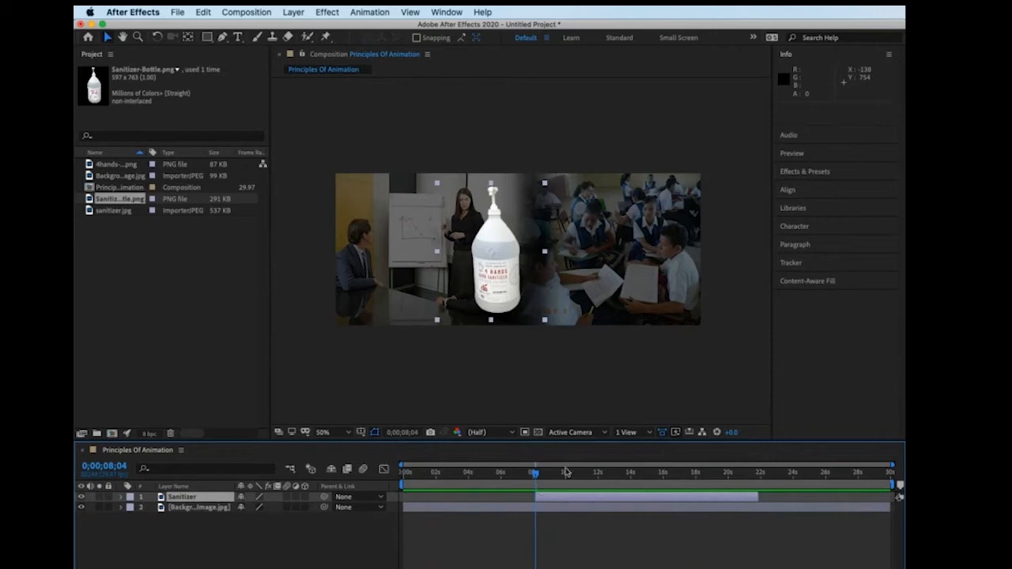
- Set the current time to exactly 0;00;06;00 and extend the Sanitizer layer's start to that time
drag(536, 474, 501, 480)
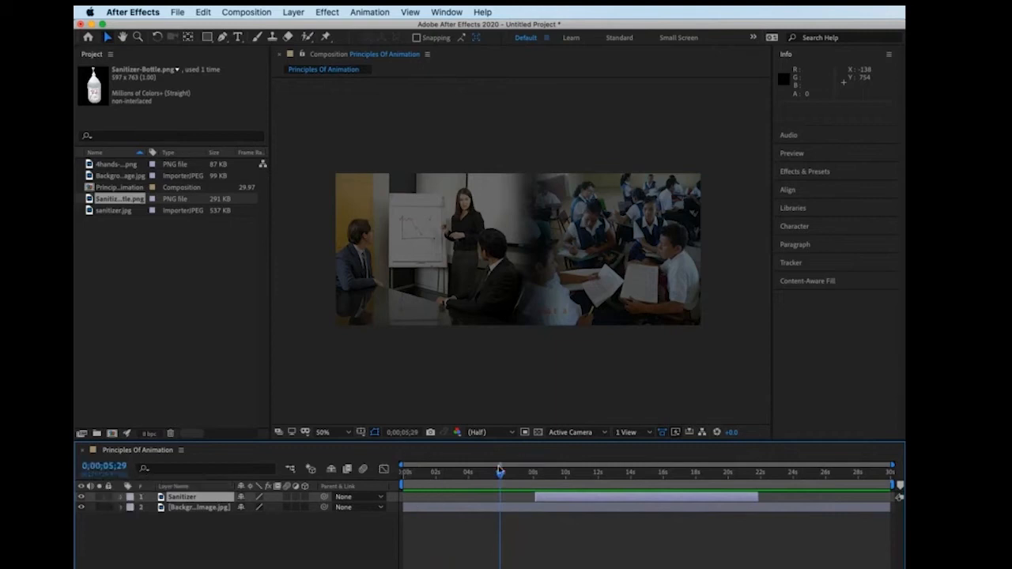
mouse_move(500, 477)
mouse_down()
mouse_move(511, 478)
mouse_move(499, 480)
mouse_up()
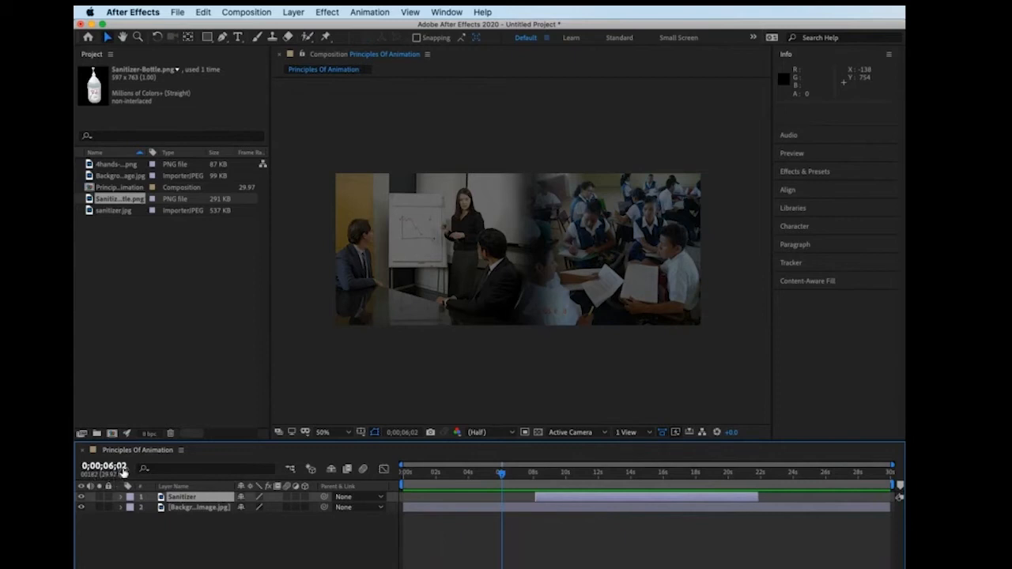
click(118, 467)
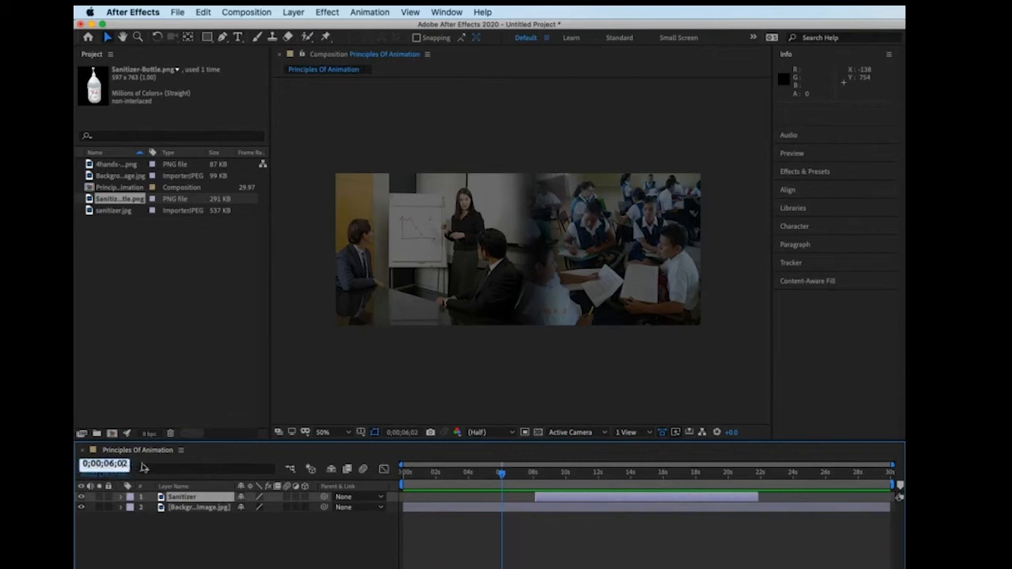
key(BackSpace)
text(0)
key(Return)
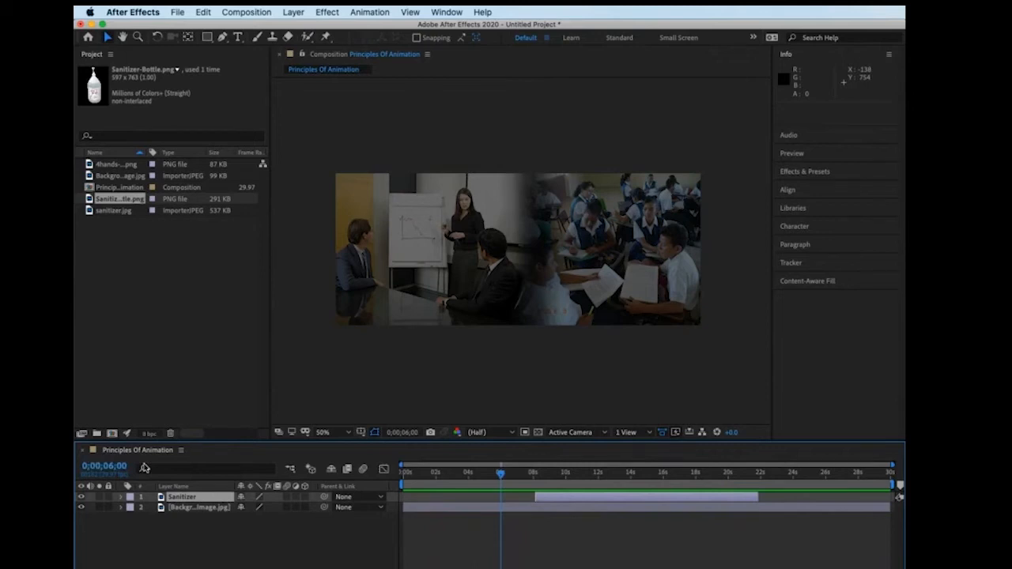
key(bracketleft)
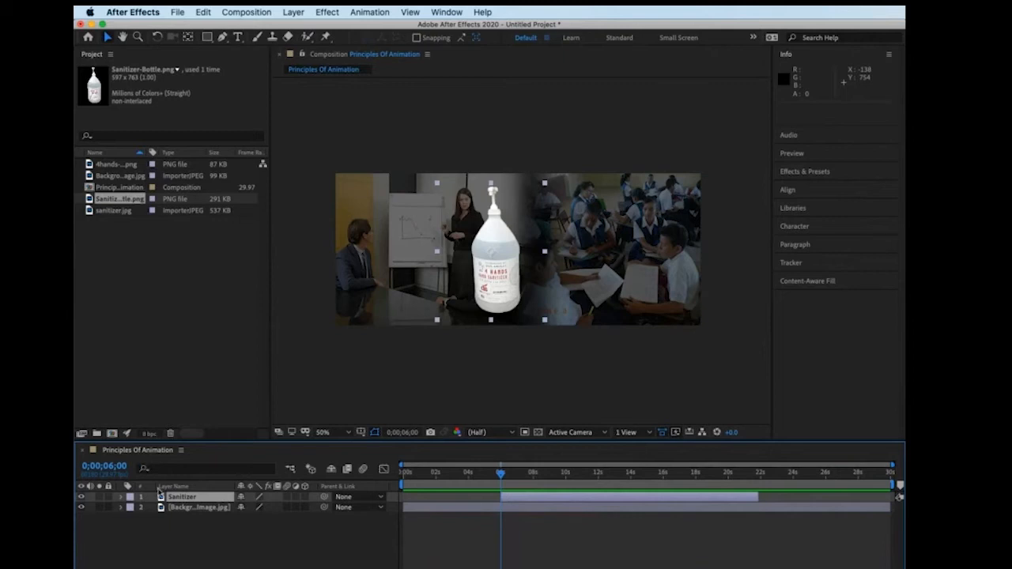
- Set the current time to exactly 0;00;02;00
click(501, 473)
drag(501, 472, 483, 472)
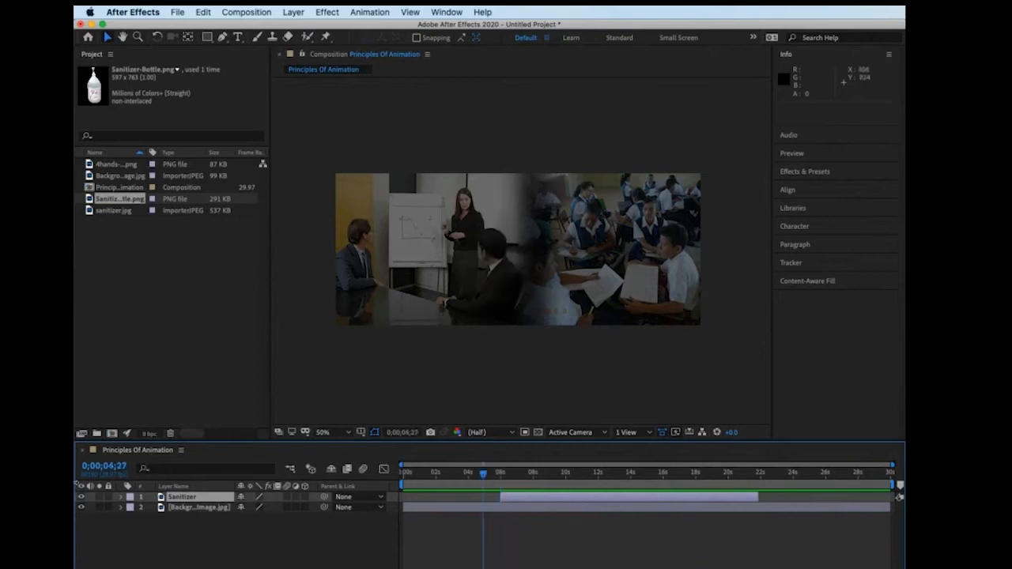
click(105, 464)
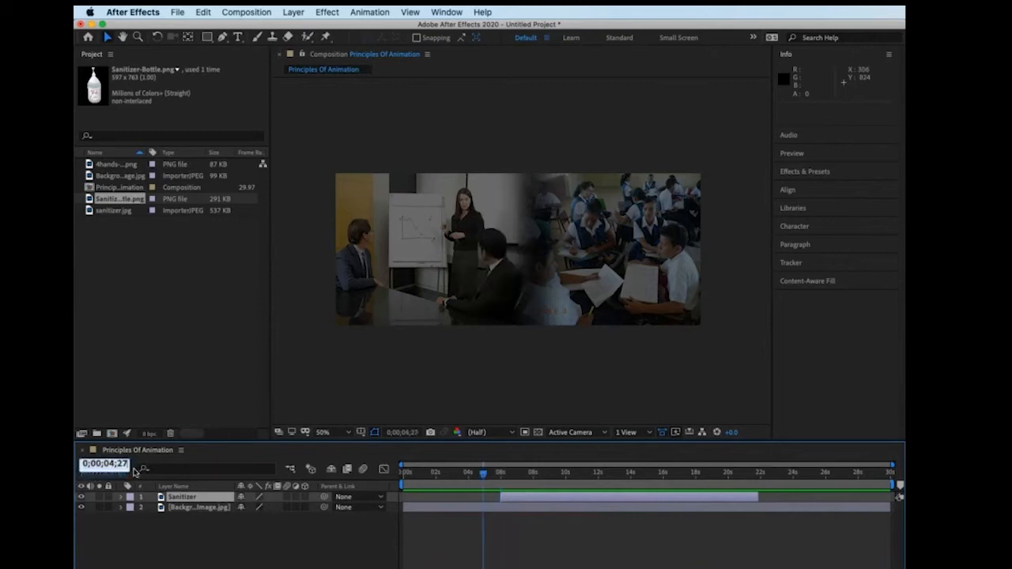
key(BackSpace)
key(BackSpace)
text(00)
key(BackSpace)
text(2)
key(Return)
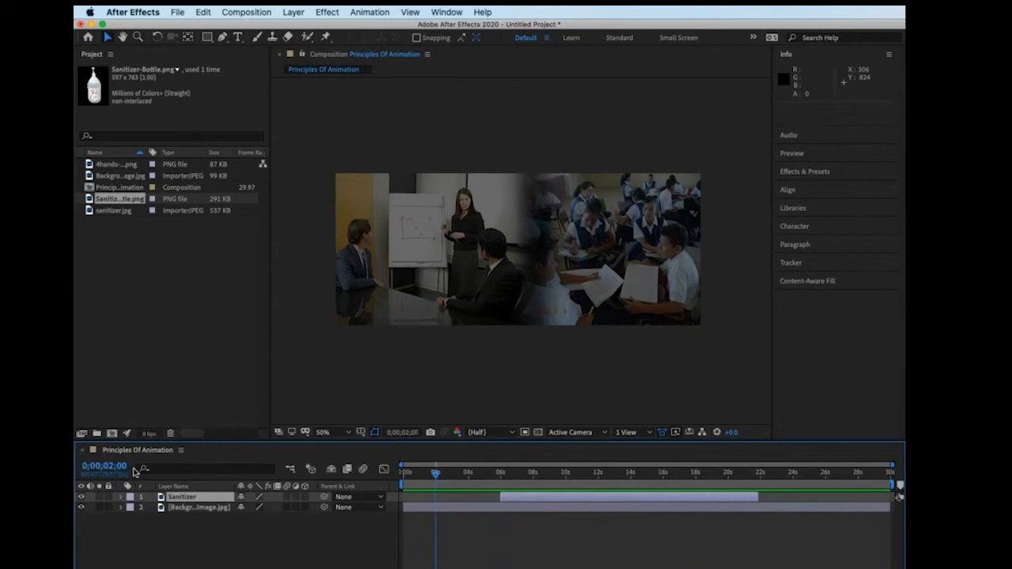
- Move the Sanitizer layer repeatedly below and above the background image in the layer order, leaving it on top
key(super+bracketleft)
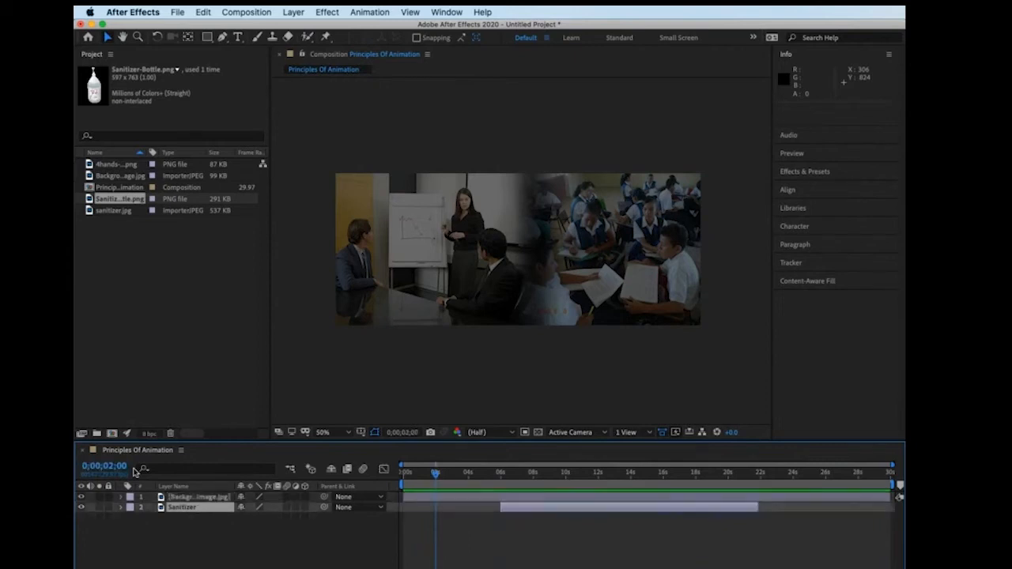
key(super+bracketright)
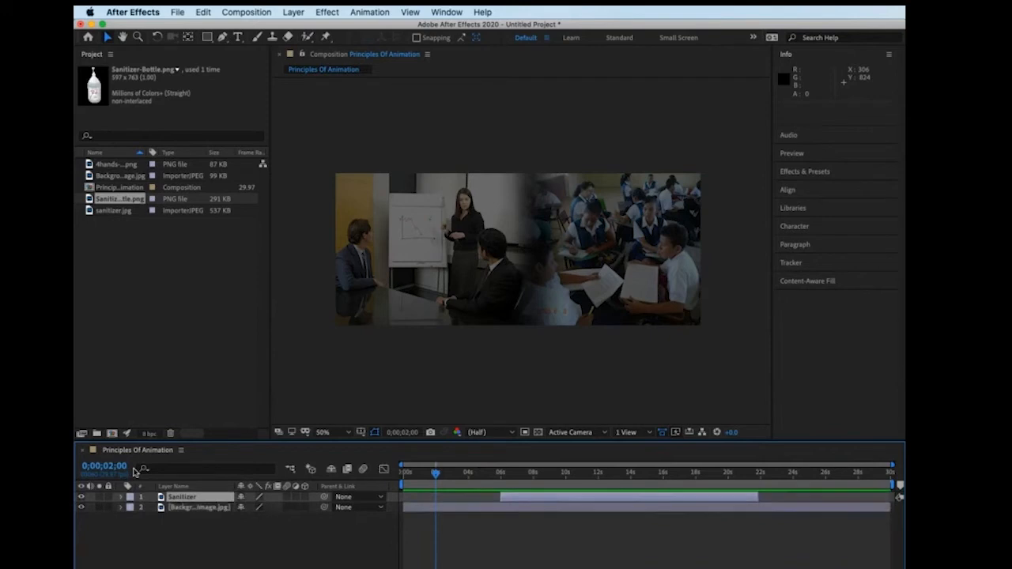
key(super+bracketleft)
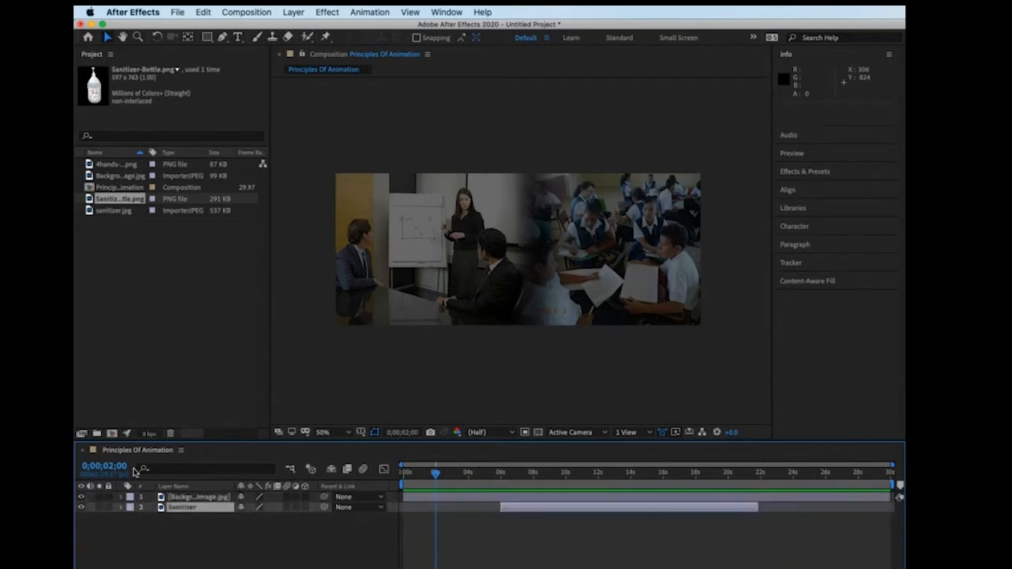
key(super+bracketright)
key(super+bracketleft)
key(super+bracketright)
key(super+bracketleft)
key(super+bracketright)
key(super+bracketleft)
key(super+bracketright)
key(super+bracketleft)
key(super+bracketright)
key(super+bracketleft)
key(super+bracketright)
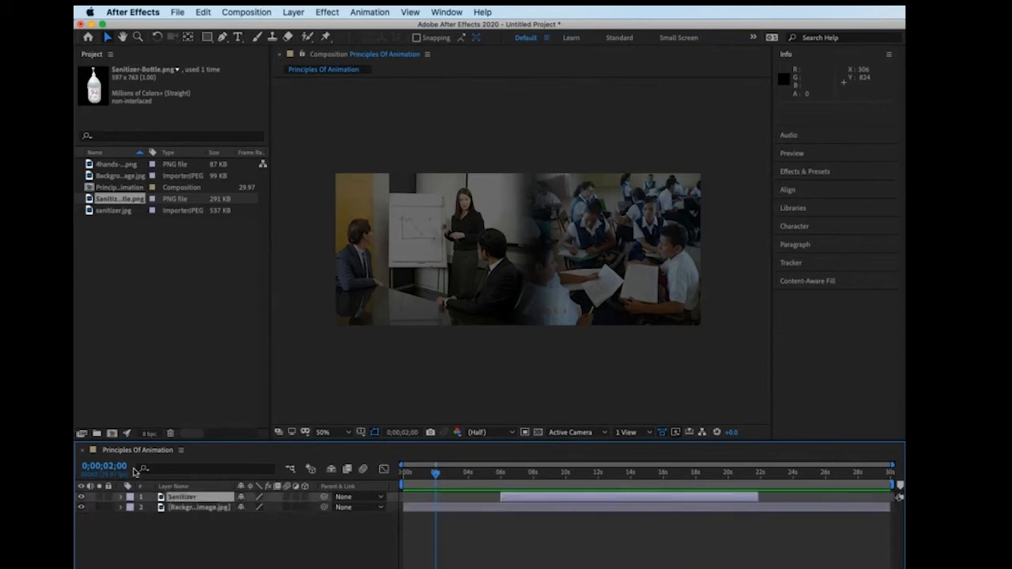
- Extend the Sanitizer layer's start to 0;00;02;00 and move the current time to 0;00;02;01
key(alt+bracketleft)
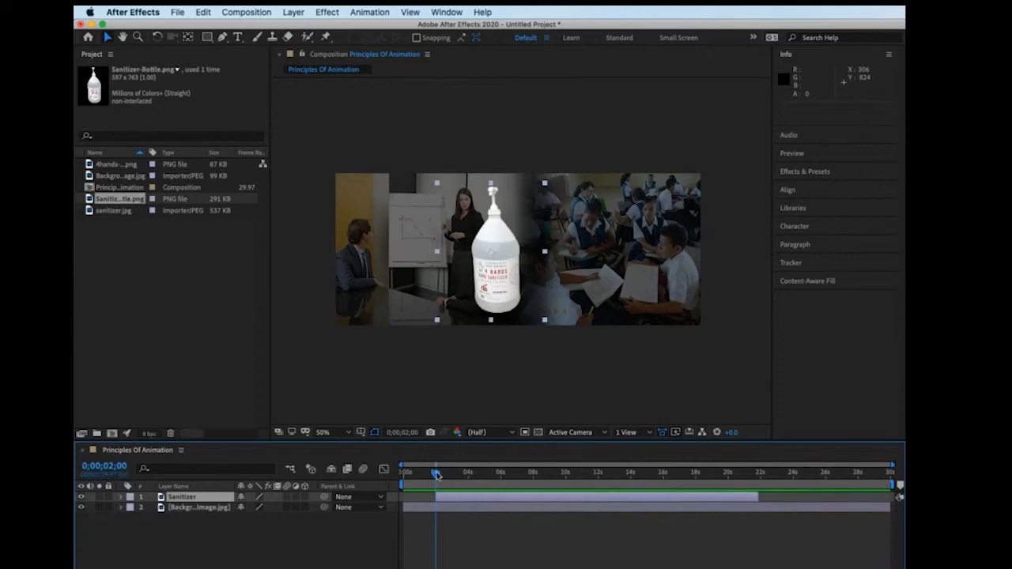
mouse_move(436, 474)
mouse_down()
mouse_move(405, 476)
mouse_move(463, 477)
mouse_move(436, 485)
mouse_up()
- Move the sanitizer bottle outside the left edge of the composition, to position about -182, 158
drag(510, 278, 291, 254)
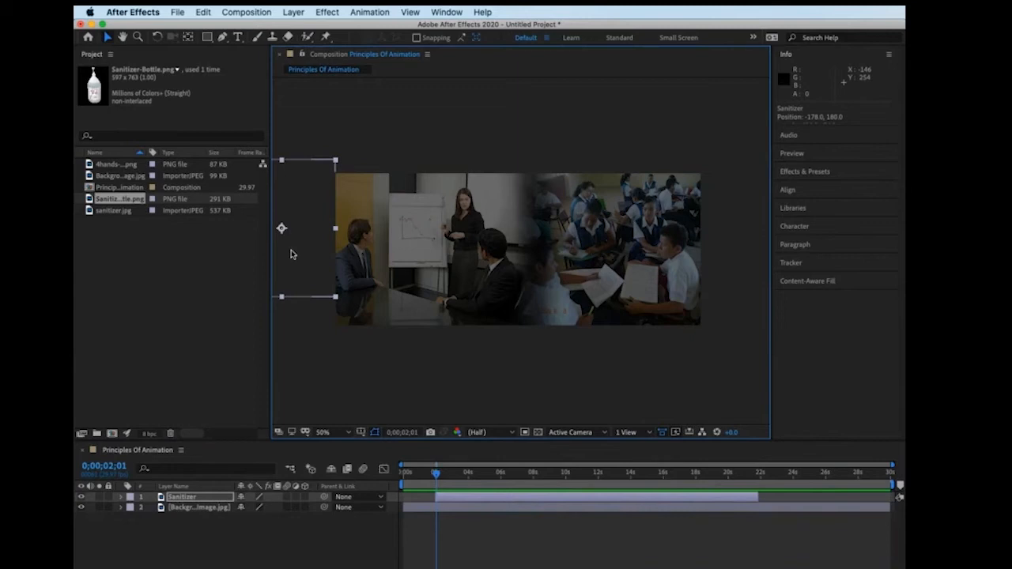
click(464, 129)
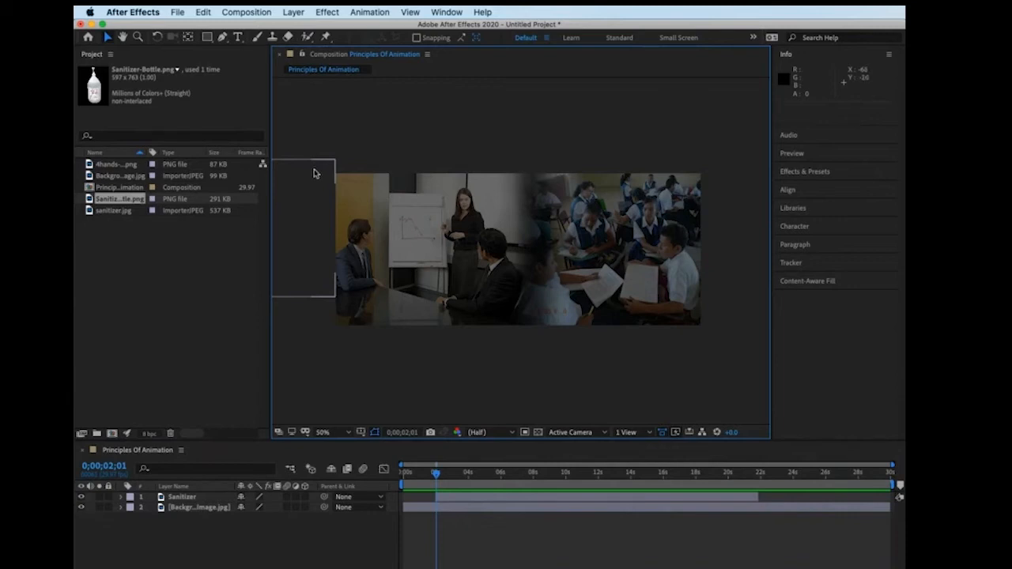
click(381, 243)
drag(379, 251, 399, 255)
mouse_move(305, 191)
mouse_down()
mouse_move(295, 196)
mouse_move(305, 185)
mouse_up()
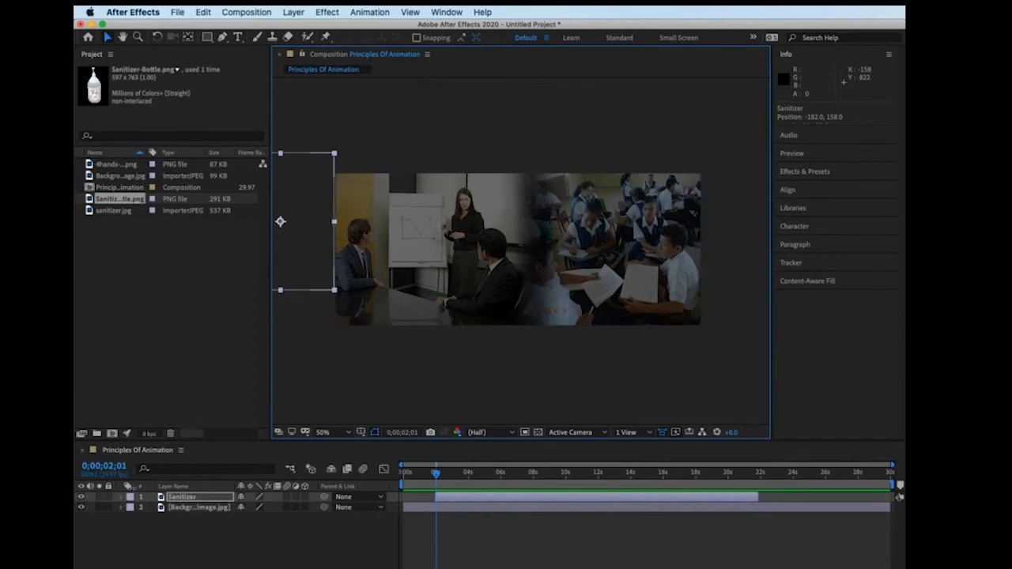
- Expand the Sanitizer layer to show all of its Transform properties
click(120, 498)
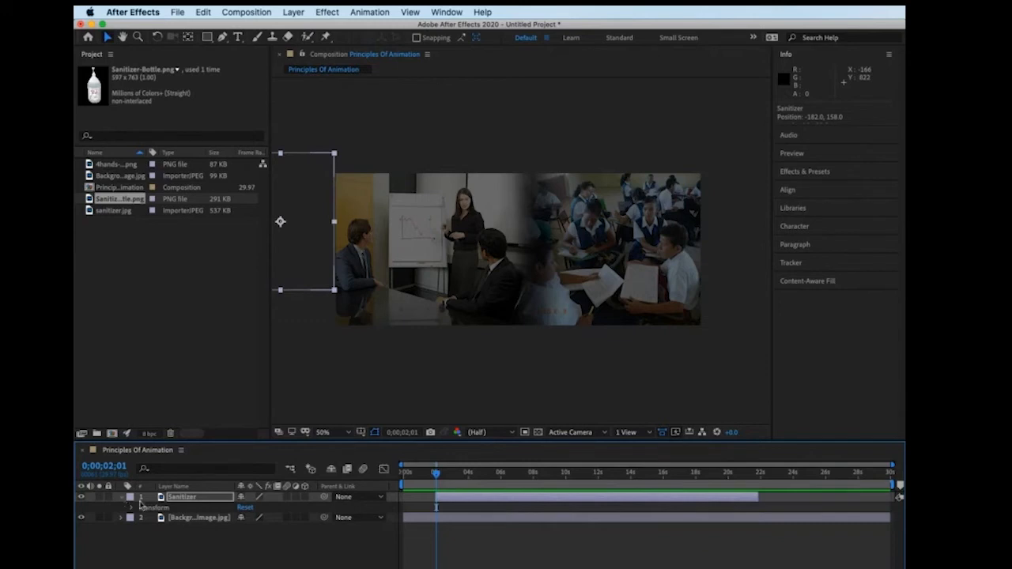
click(132, 509)
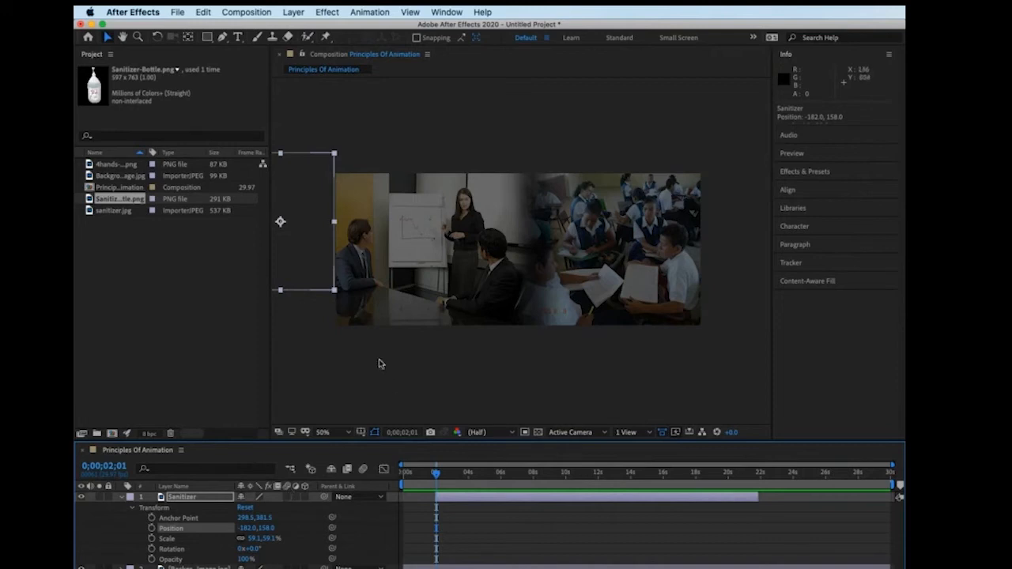
- Move the sanitizer bottle back inside the composition, to position about 360, 236
scroll(369, 347, down, 2)
scroll(368, 348, up, 2)
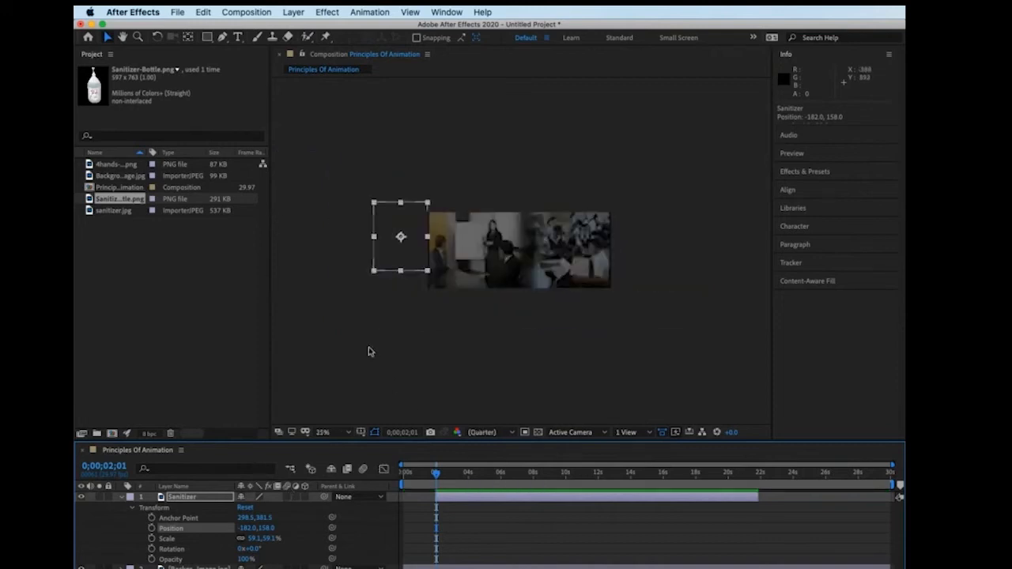
scroll(369, 349, down, 2)
scroll(369, 350, up, 2)
drag(292, 224, 454, 252)
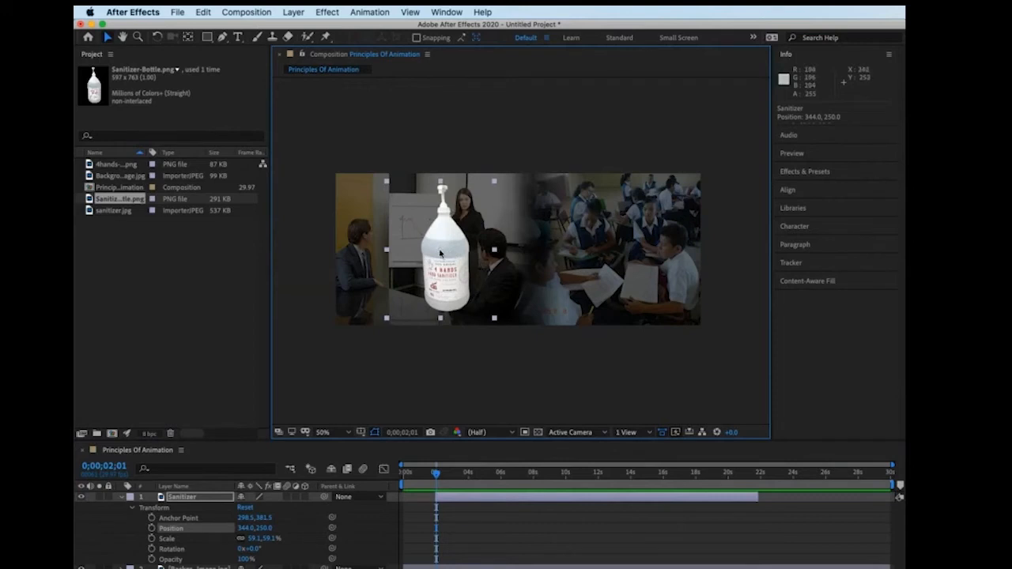
drag(441, 253, 446, 247)
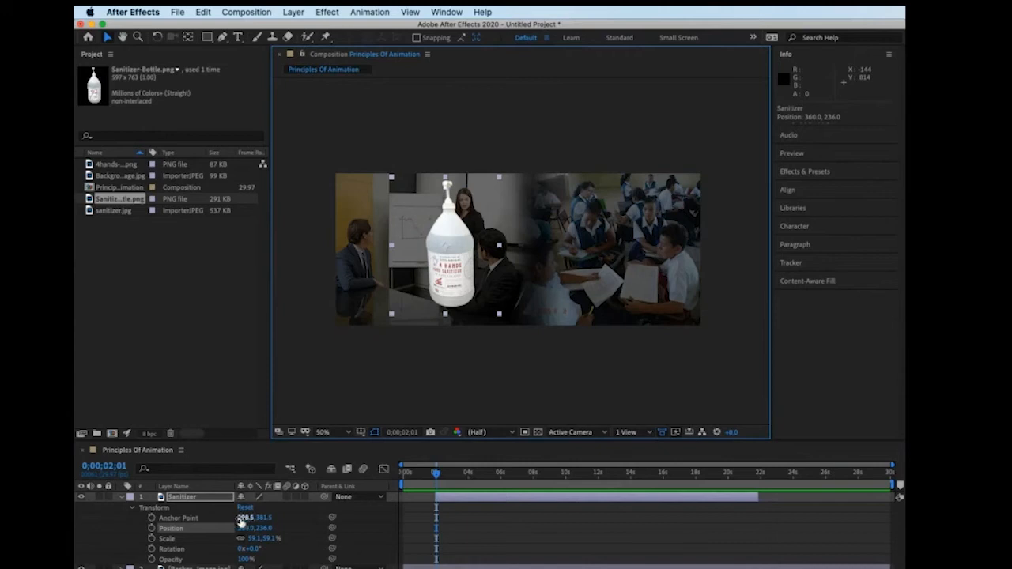
- Change the Sanitizer layer's anchor point to 449.5, 640.5 and try out its rotation
drag(241, 522, 330, 522)
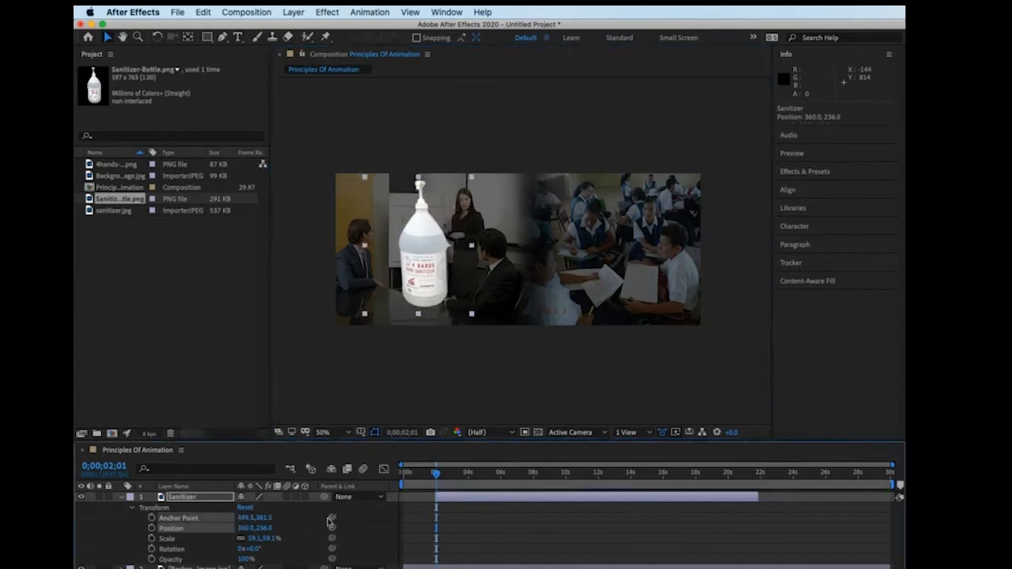
drag(265, 518, 429, 504)
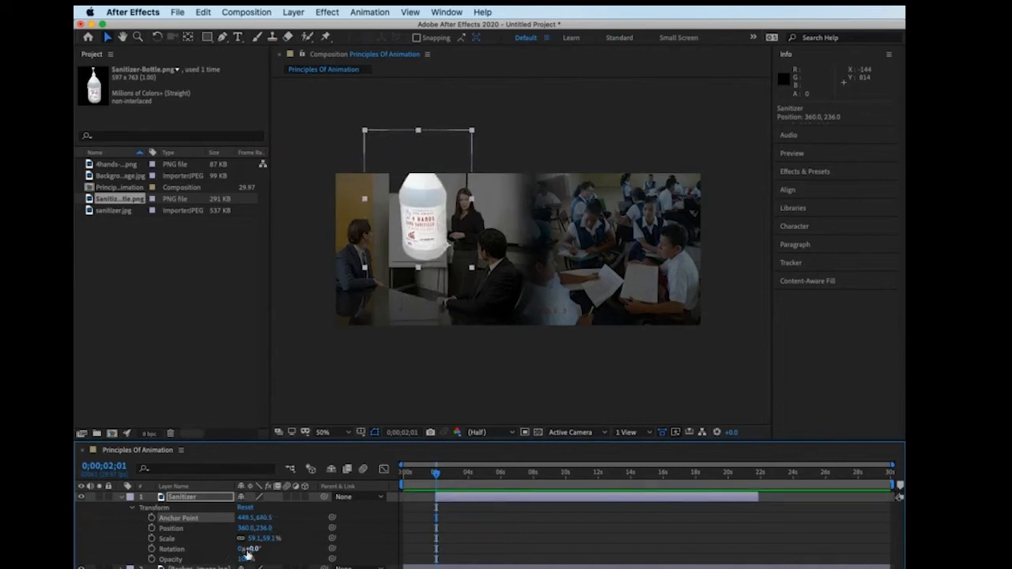
drag(252, 549, 234, 534)
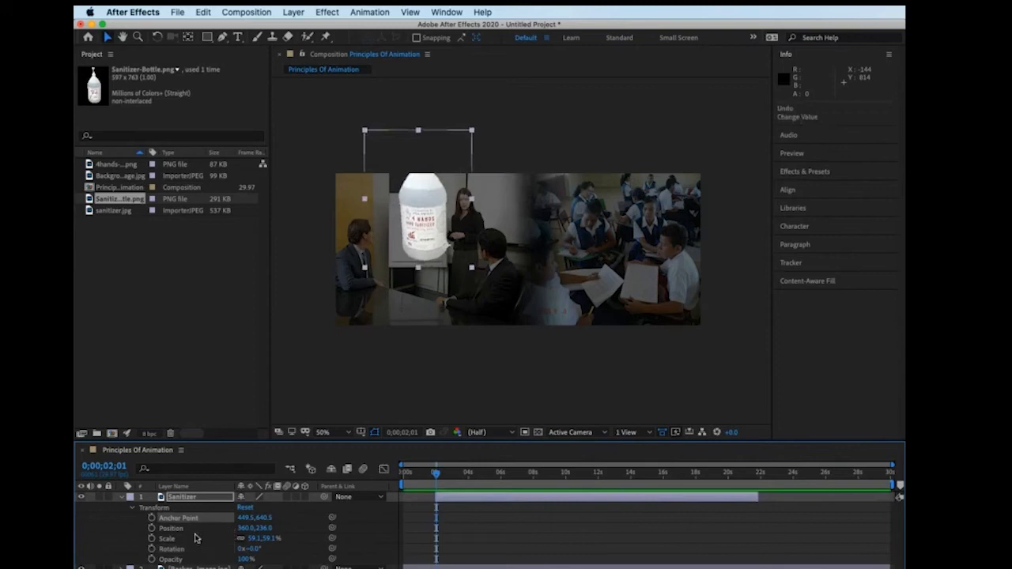
- Reset the Sanitizer layer's Transform properties and scale the bottle down proportionally to about 60%
click(245, 507)
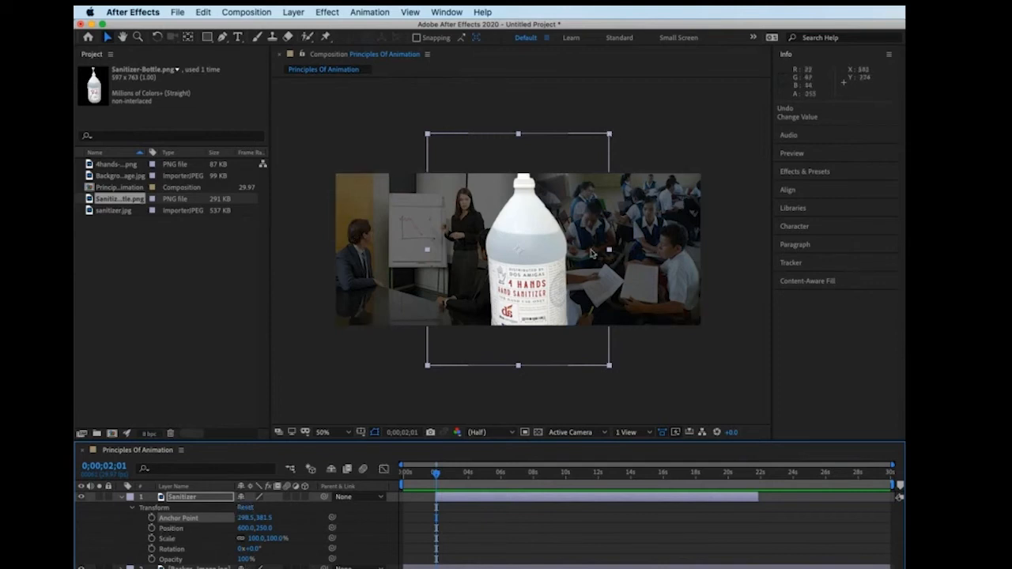
click(609, 135)
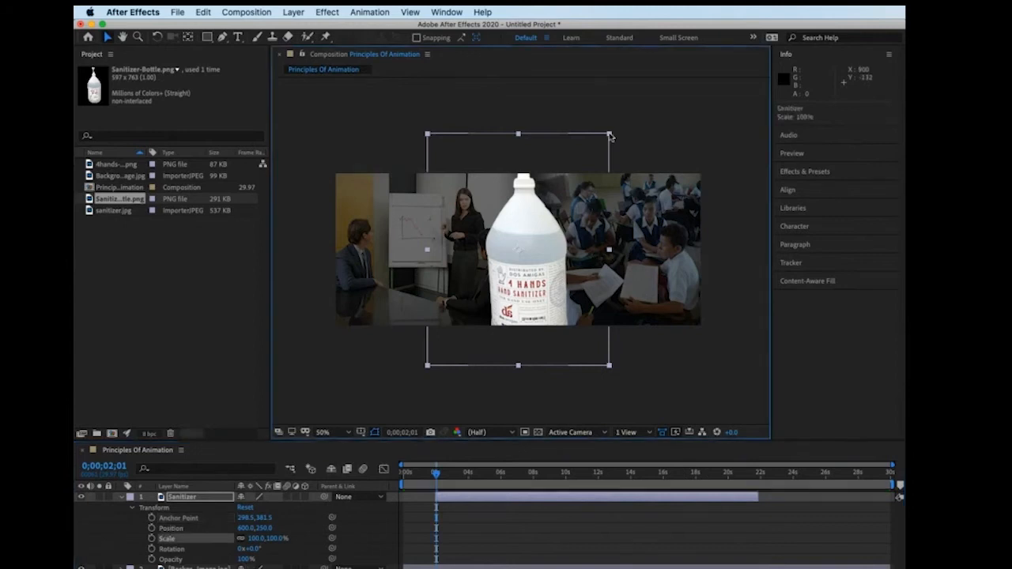
drag(609, 135, 573, 170)
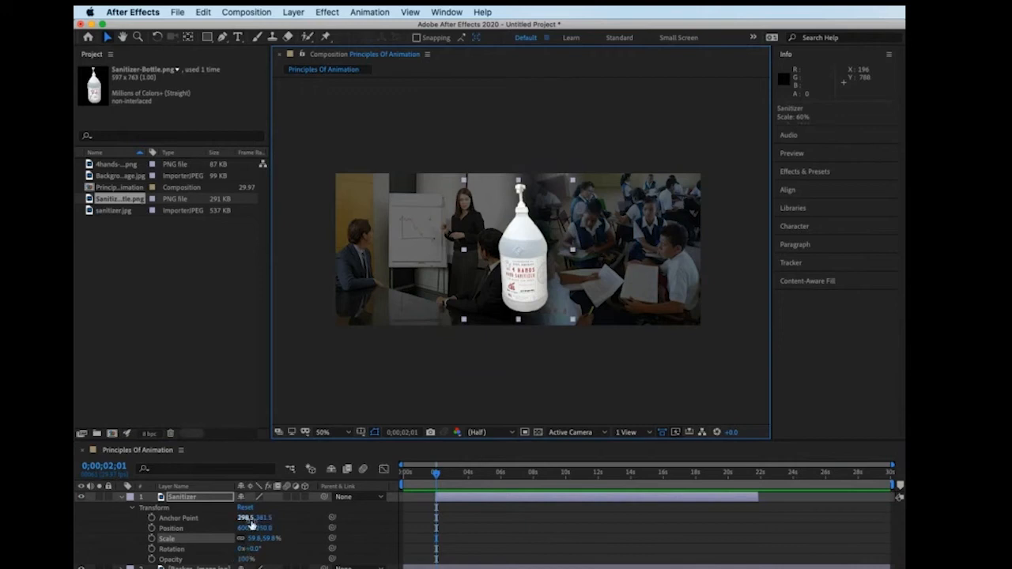
- Move the sanitizer bottle out past the left edge of the composition, to position -197, 275
drag(246, 528, 127, 536)
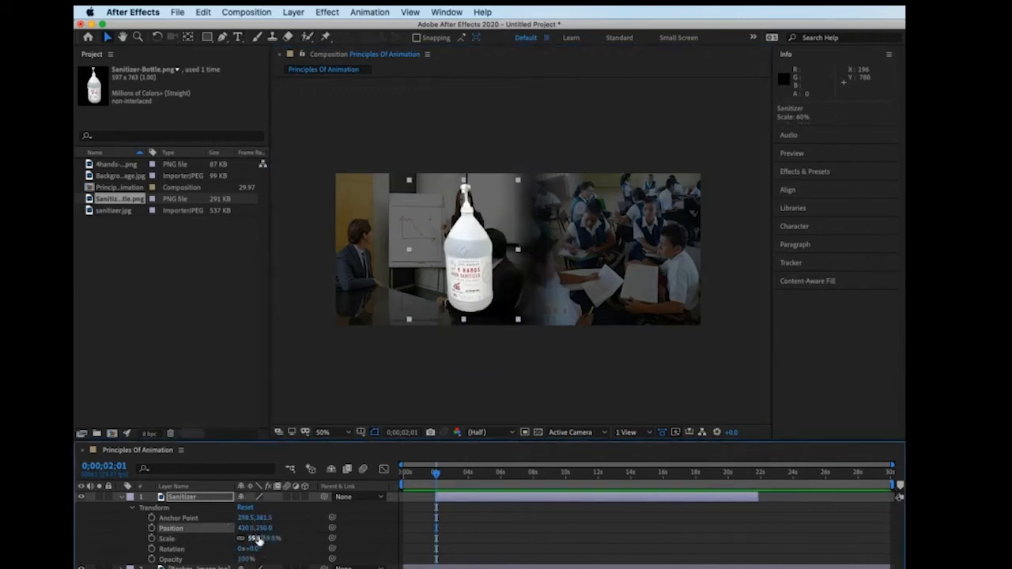
drag(247, 527, 271, 525)
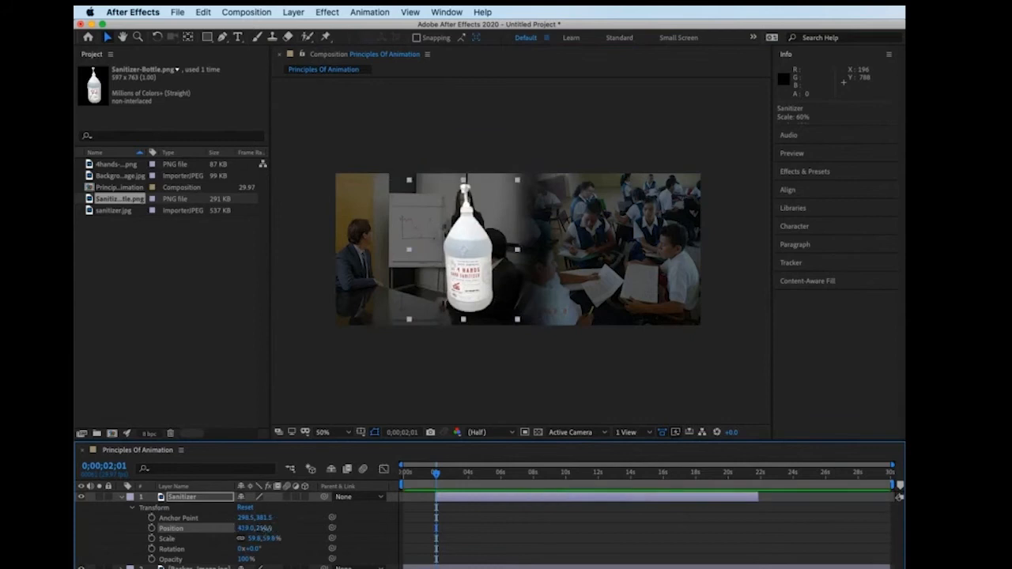
drag(266, 527, 79, 553)
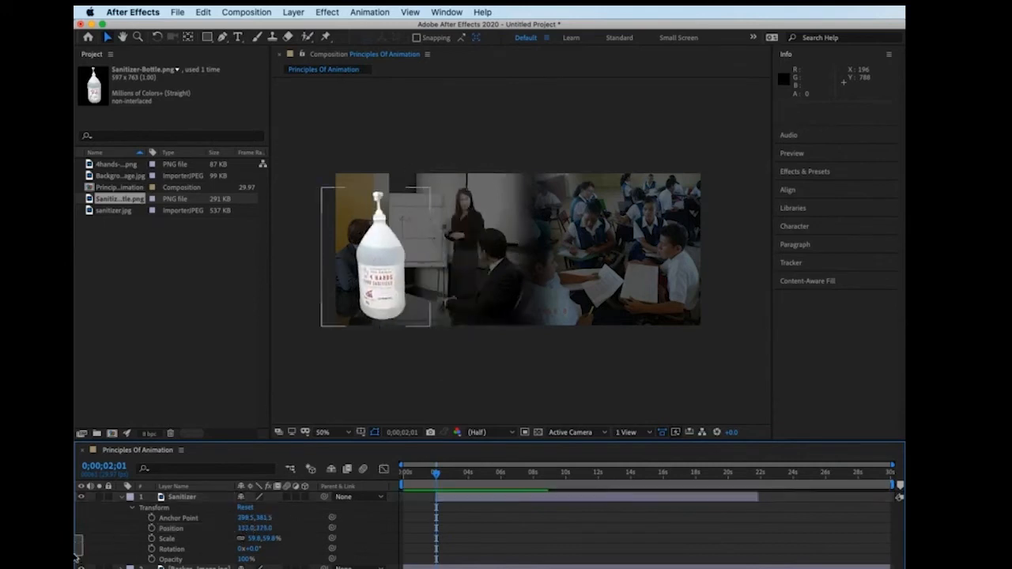
drag(245, 528, 158, 530)
drag(77, 528, 78, 529)
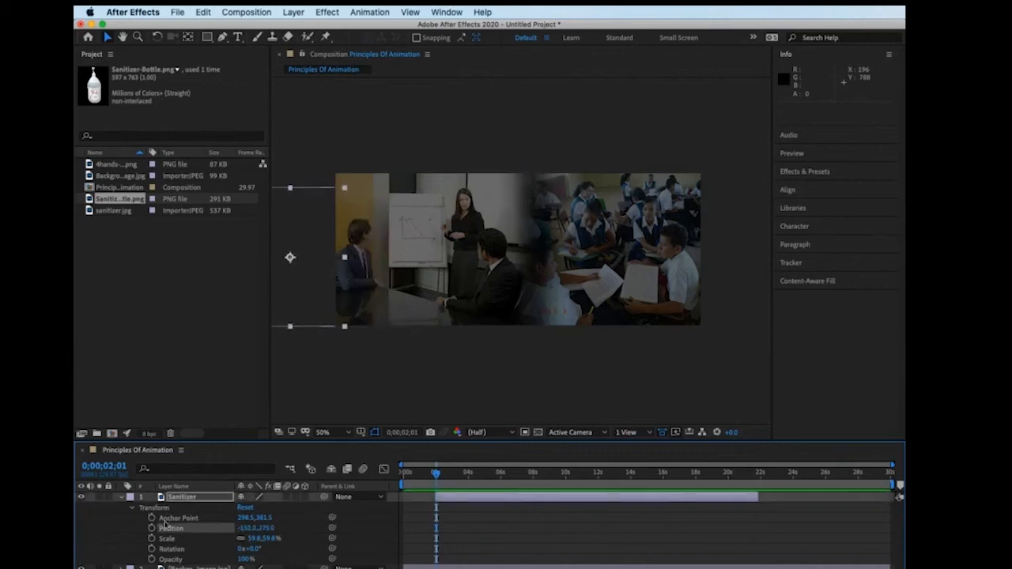
drag(246, 529, 221, 529)
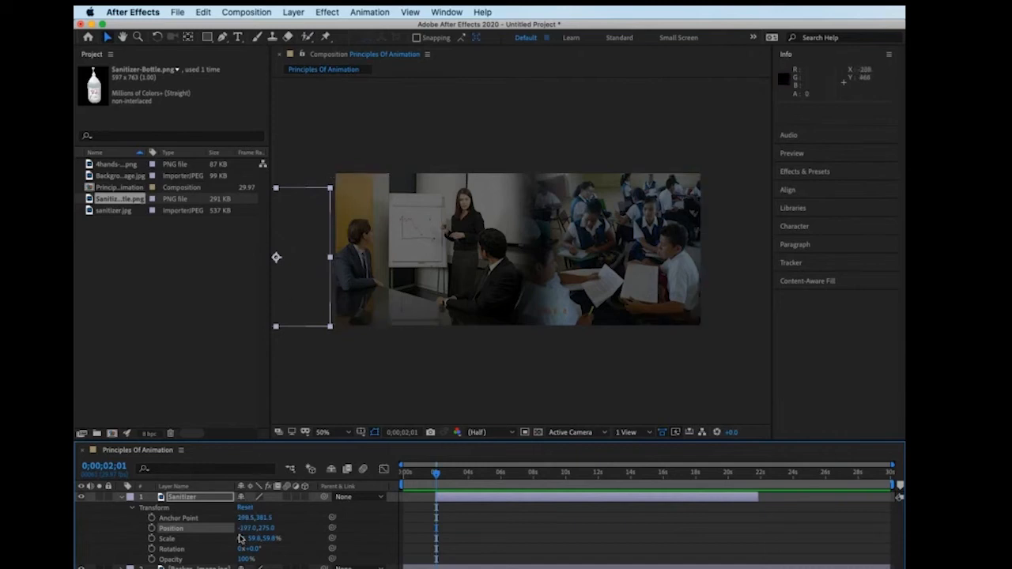
click(265, 529)
click(152, 528)
mouse_move(439, 476)
mouse_down()
mouse_move(449, 474)
mouse_move(436, 477)
mouse_up()
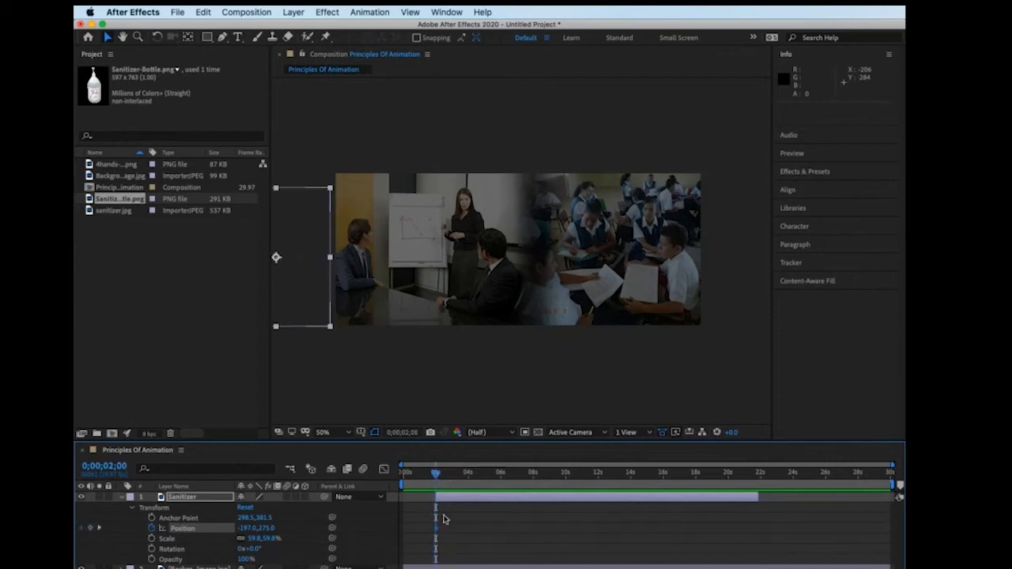
key(super+z)
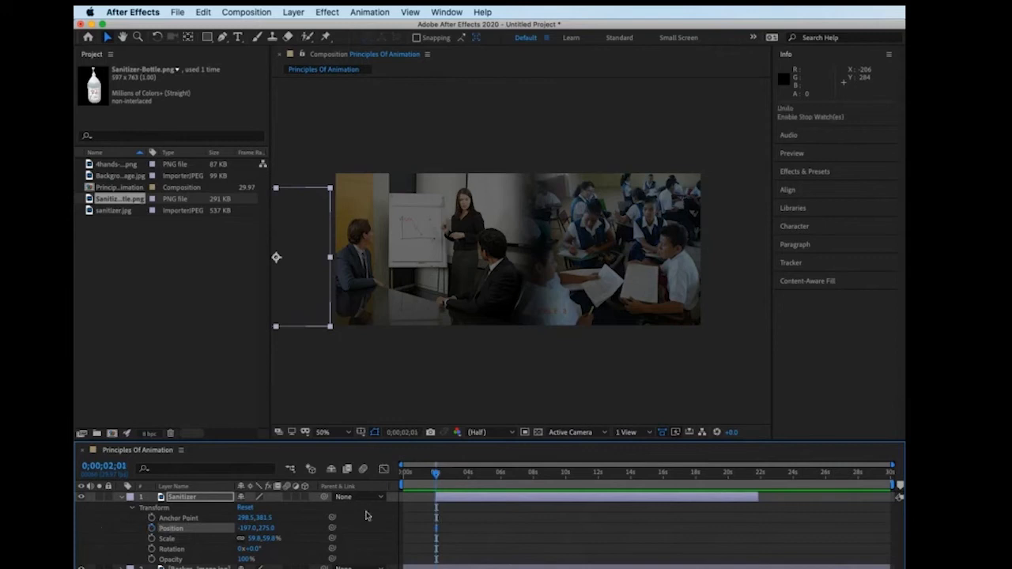
- Enable Position keyframing on the Sanitizer layer at 0;00;02;01 and add a keyframe at 0;00;03;00 with the bottle at about 81, 157
click(151, 528)
mouse_move(436, 473)
mouse_down()
mouse_move(470, 478)
mouse_move(434, 485)
mouse_move(449, 484)
mouse_up()
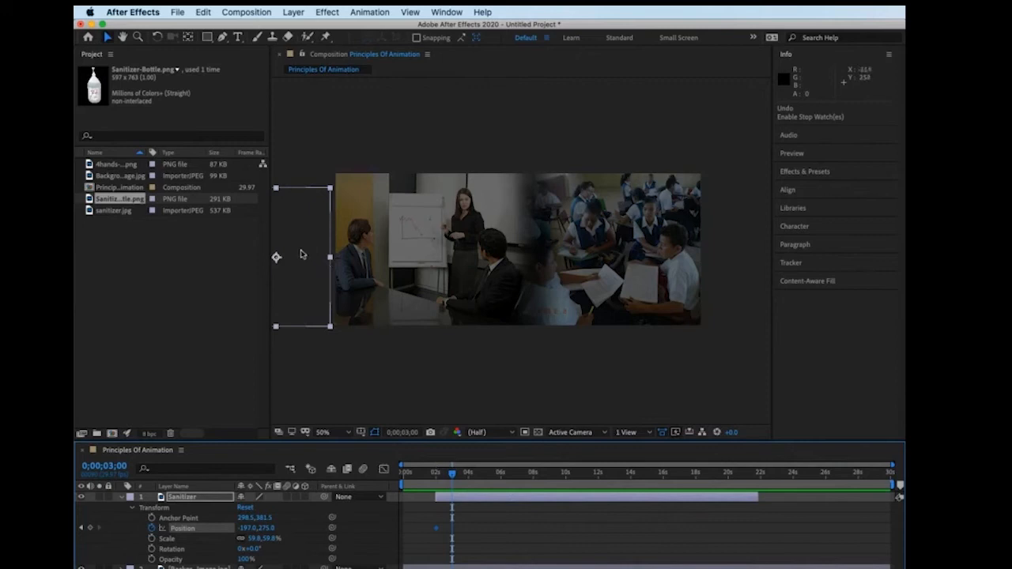
drag(301, 259, 380, 227)
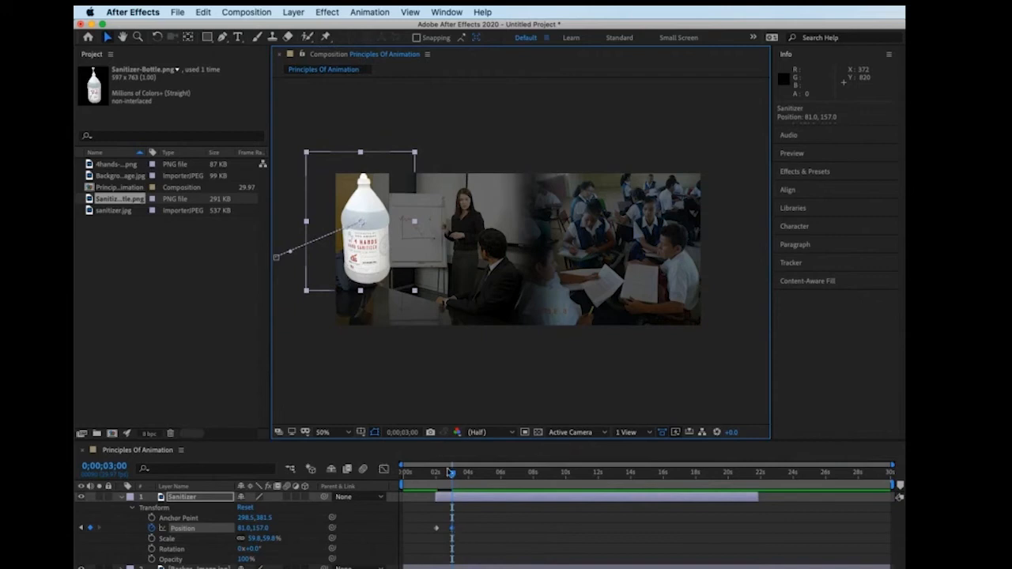
- Continue the bottle's wavy path with Position keyframes at 0;00;04;00 (about 269, 283), near 5 seconds, and at 0;00;05;23 (about 555, 265)
drag(453, 476, 469, 478)
drag(370, 261, 427, 300)
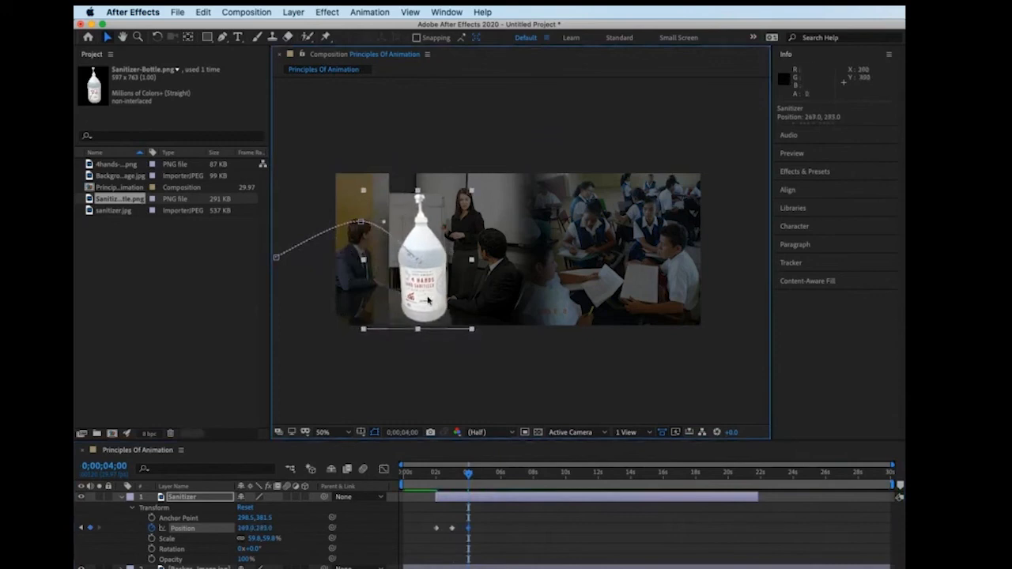
drag(469, 475, 484, 475)
drag(425, 283, 475, 250)
drag(484, 473, 496, 473)
drag(476, 248, 514, 273)
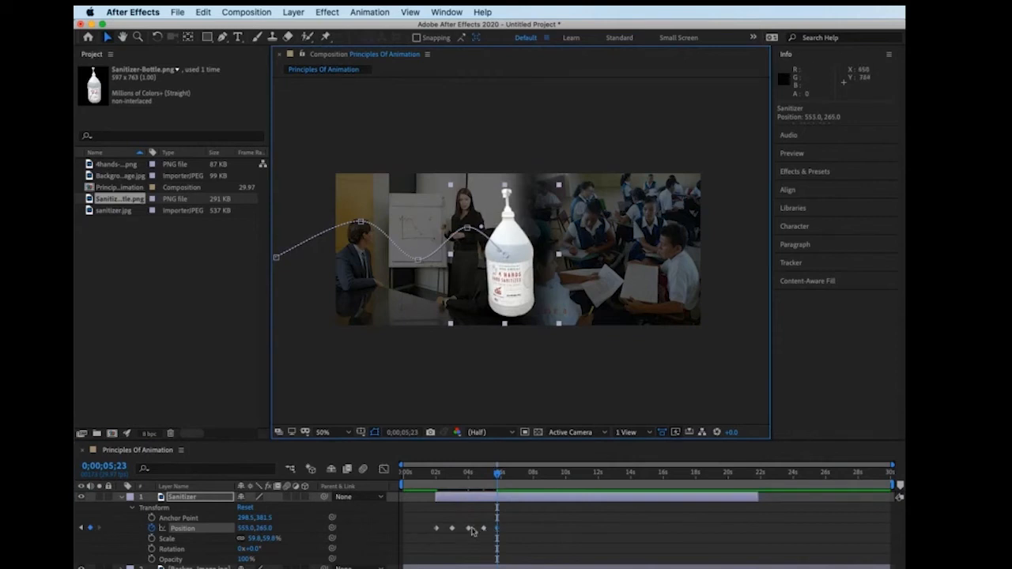
- Lower the motion path point of the 3-second Position keyframe to about 83, 201
mouse_move(497, 472)
mouse_down()
mouse_move(432, 483)
mouse_move(492, 483)
mouse_move(391, 484)
mouse_move(493, 473)
mouse_up()
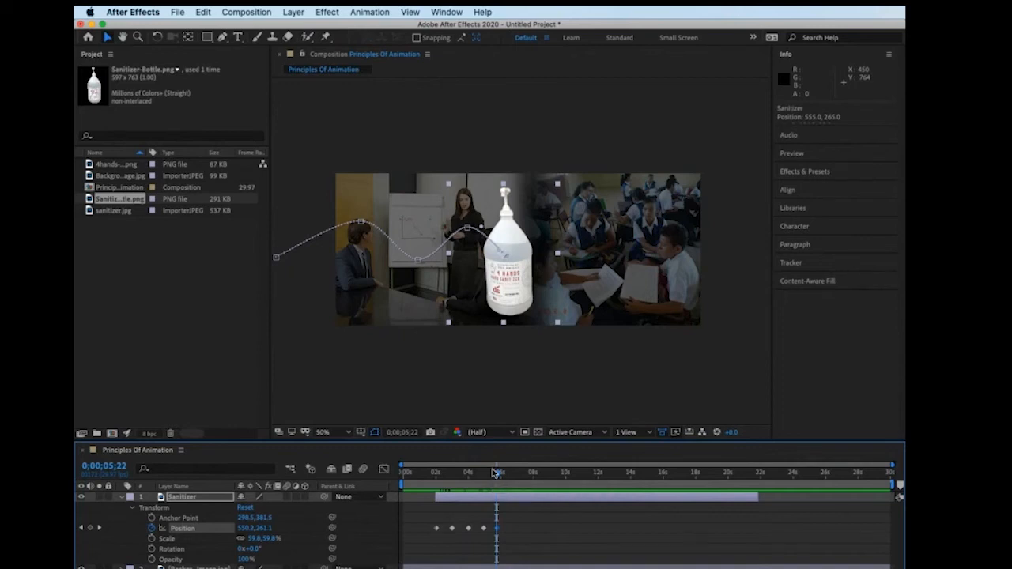
click(359, 223)
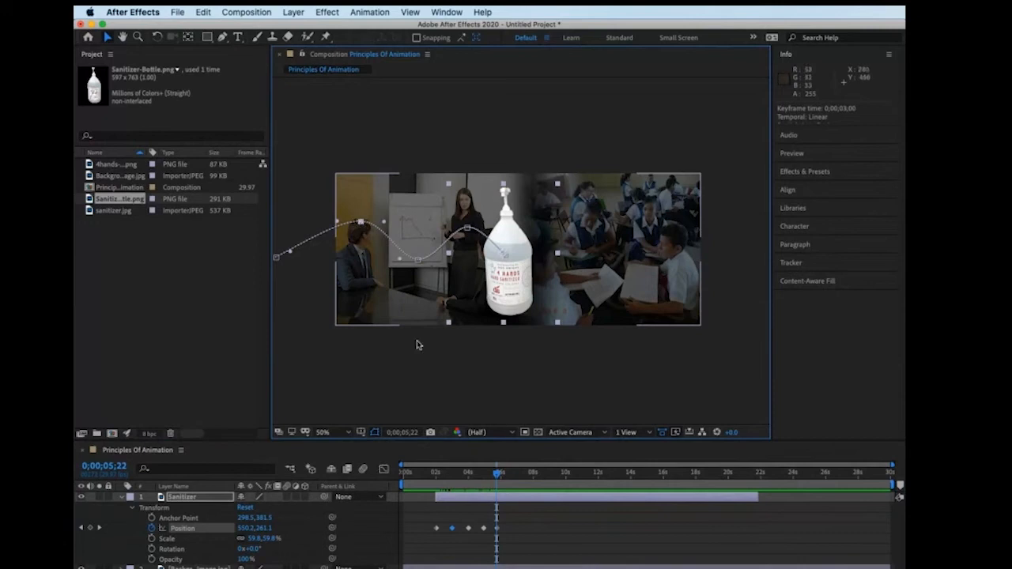
click(496, 474)
drag(497, 474, 470, 475)
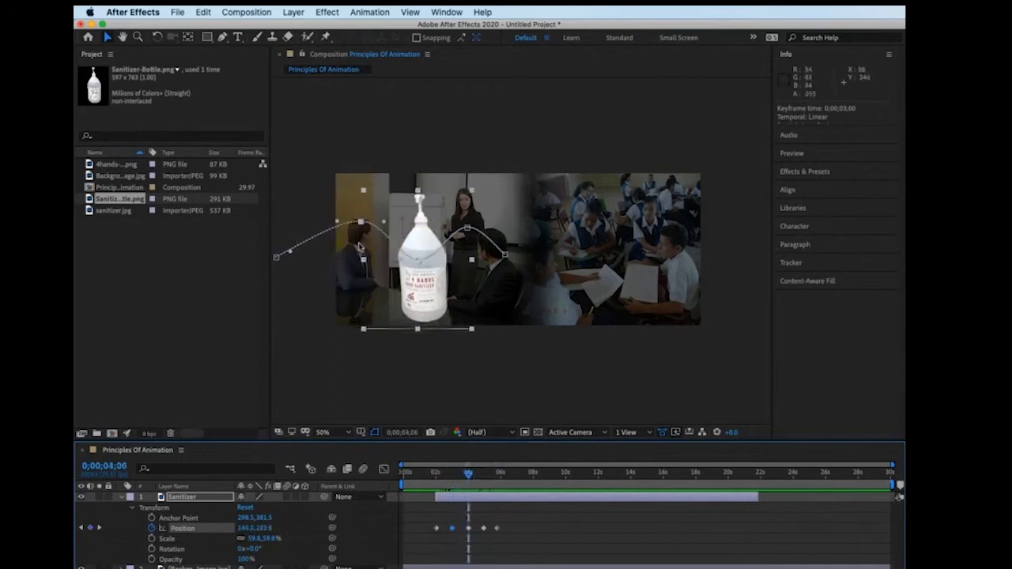
click(359, 221)
drag(359, 199, 360, 236)
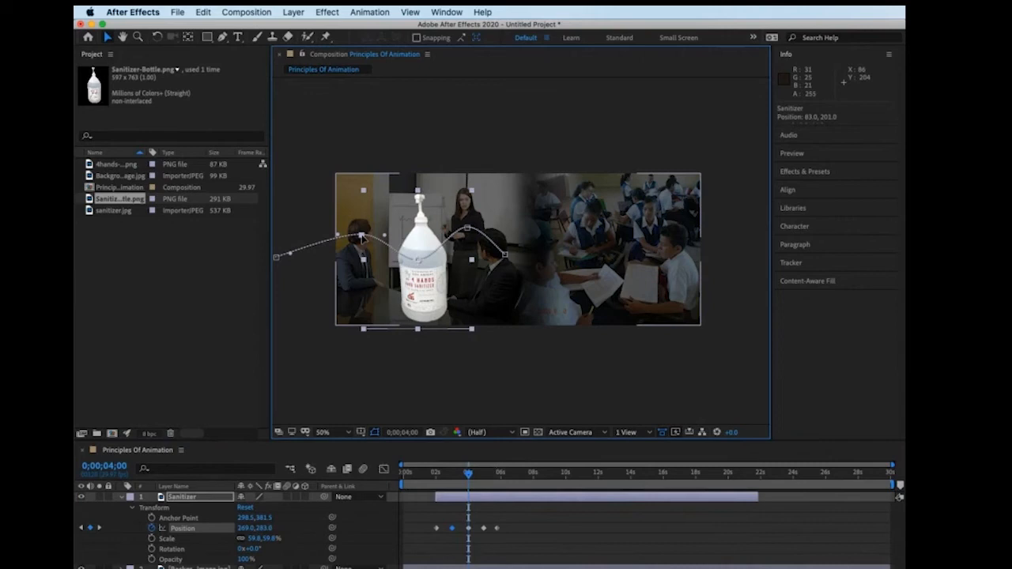
- Reshape the motion path around the 3-second keyframe by pulling its outgoing direction handle up to about 196.7, 88.3
drag(361, 237, 358, 197)
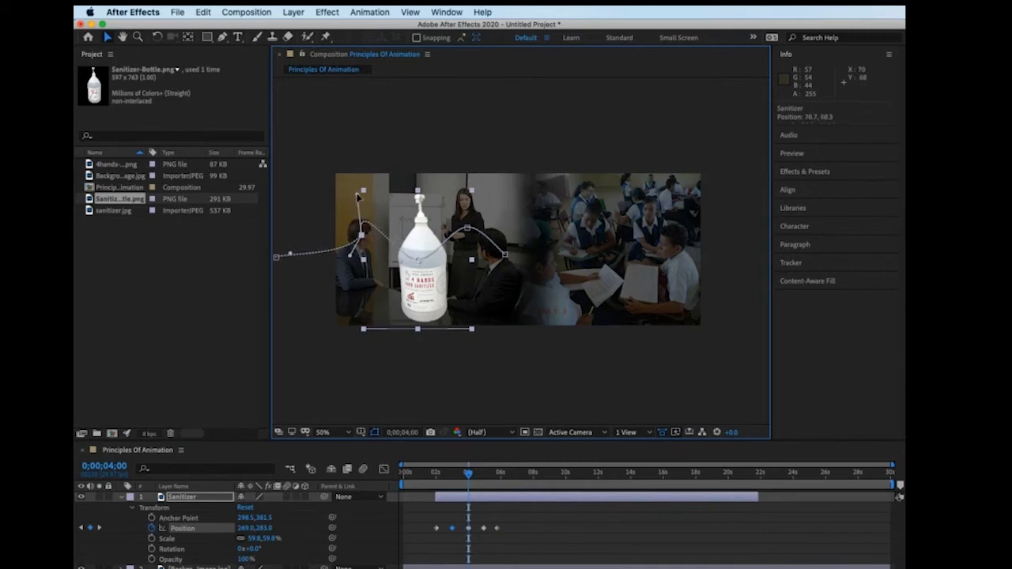
key(alt)
drag(358, 196, 395, 201)
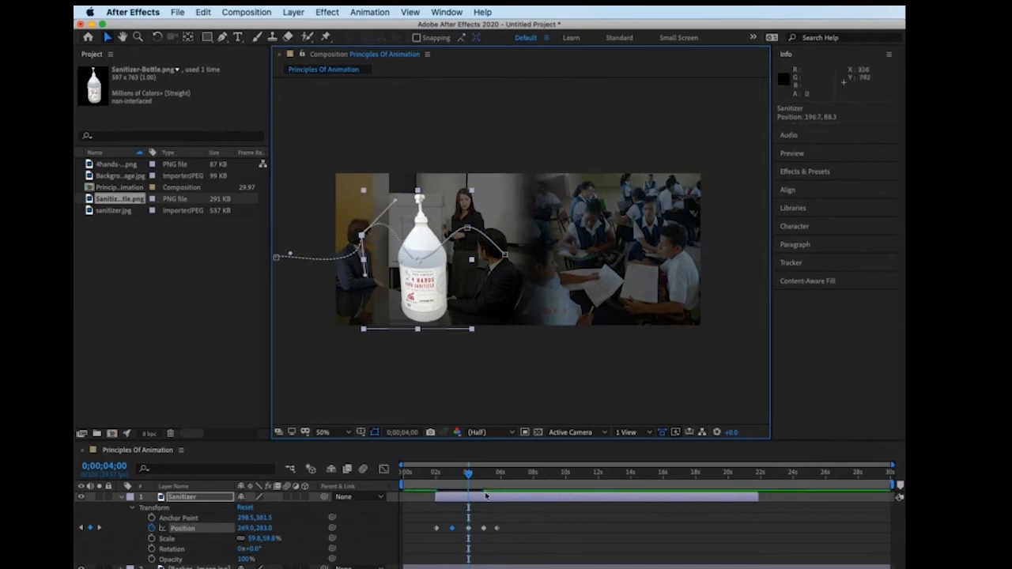
- Preview the bottle's animation several times from before its first Position keyframe until past the last one
drag(470, 474, 429, 473)
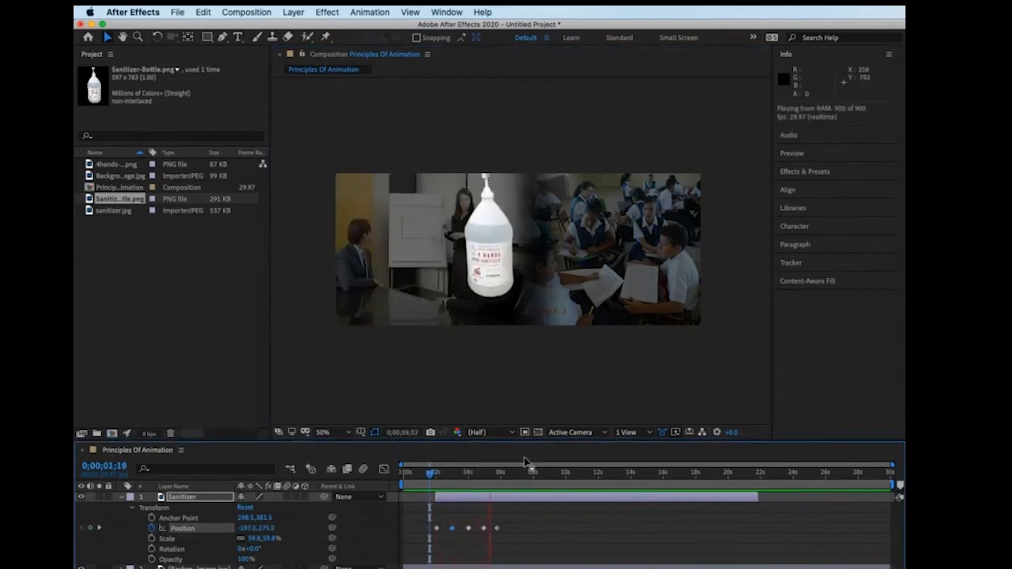
key(space)
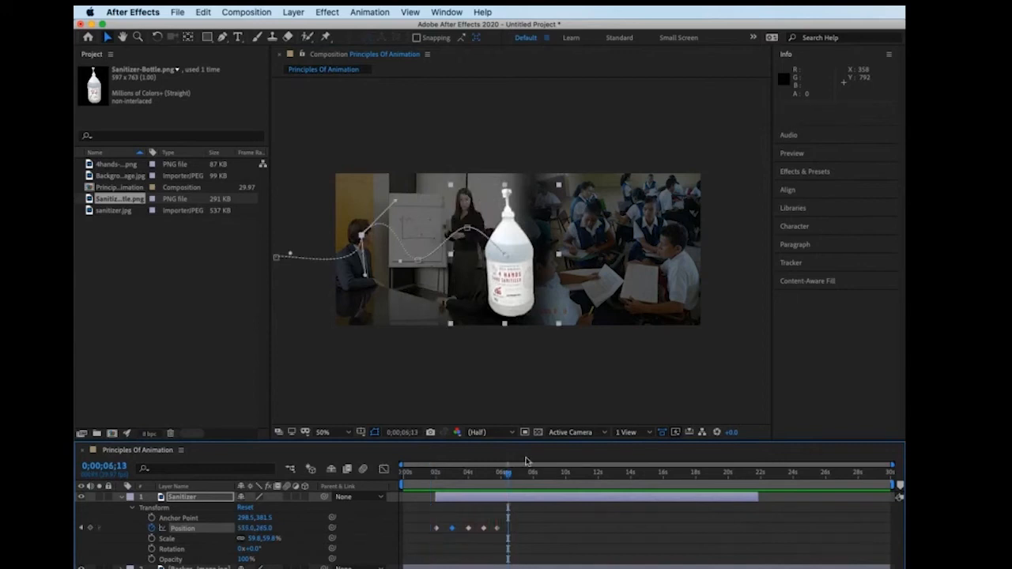
drag(506, 474, 395, 478)
key(space)
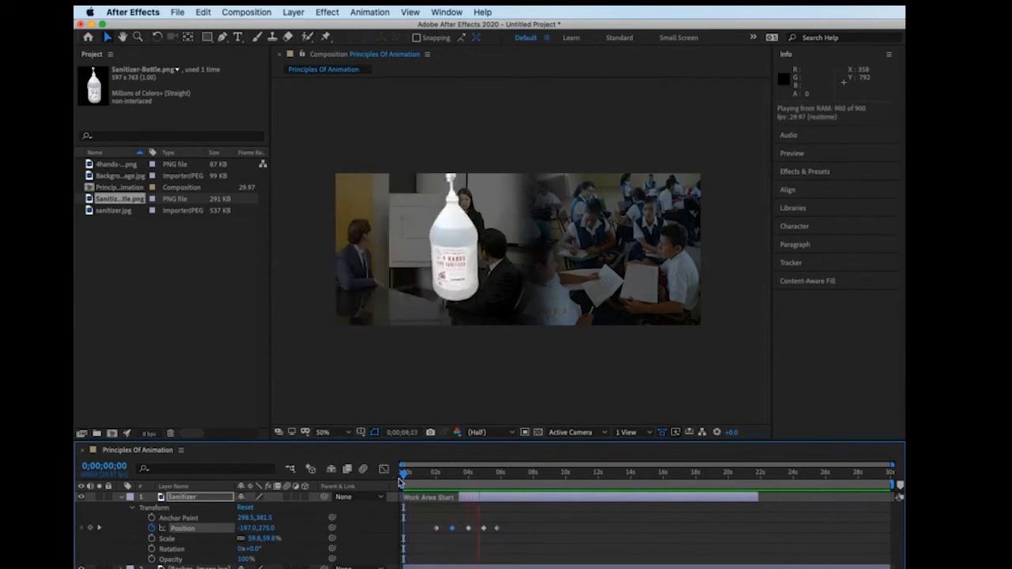
click(494, 472)
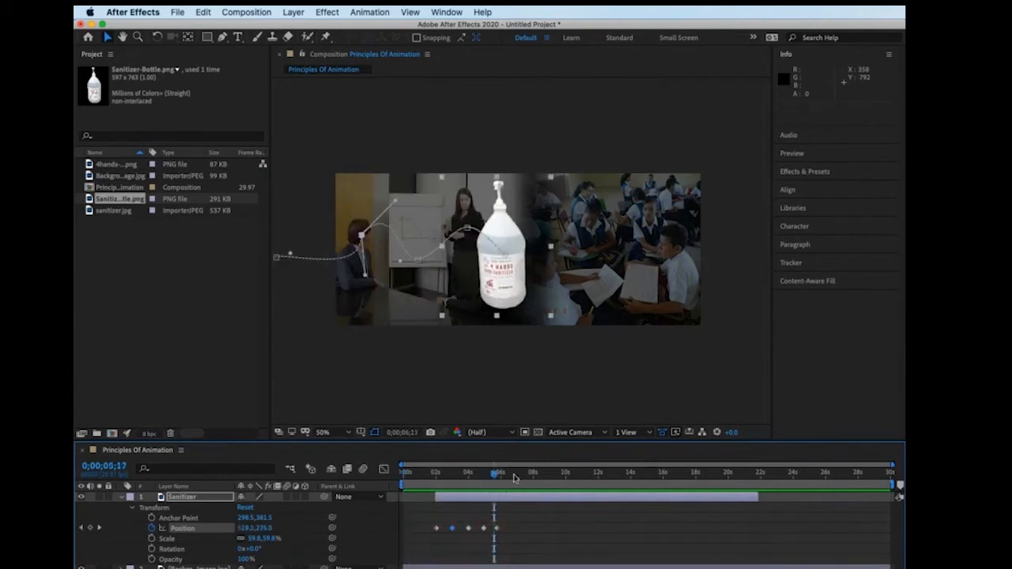
drag(495, 475, 346, 483)
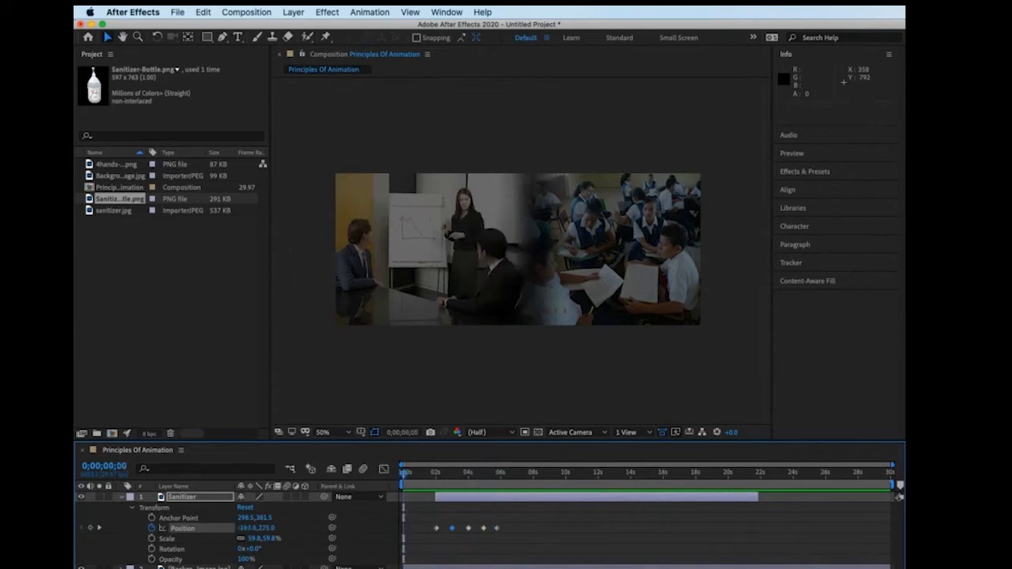
key(space)
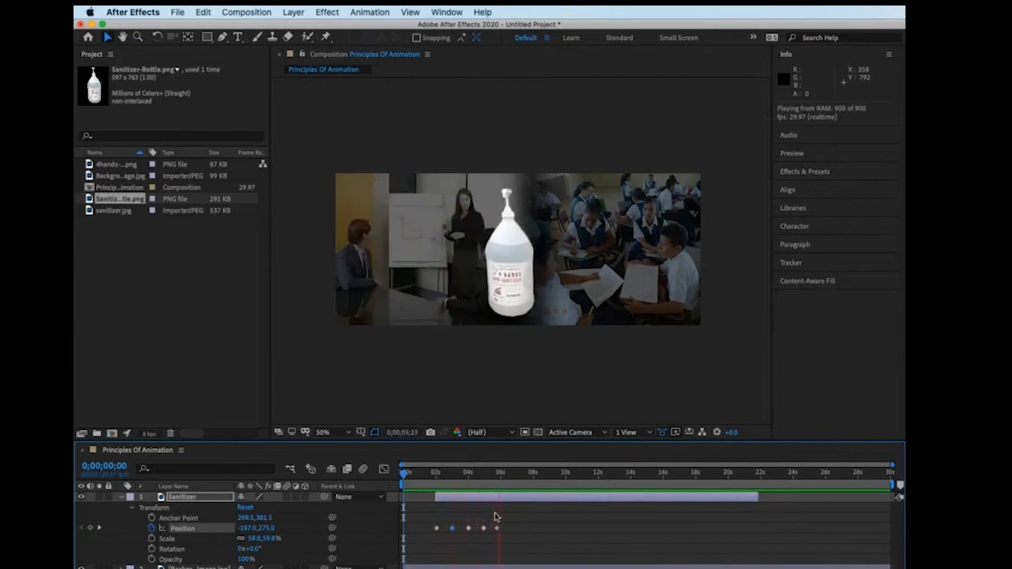
key(space)
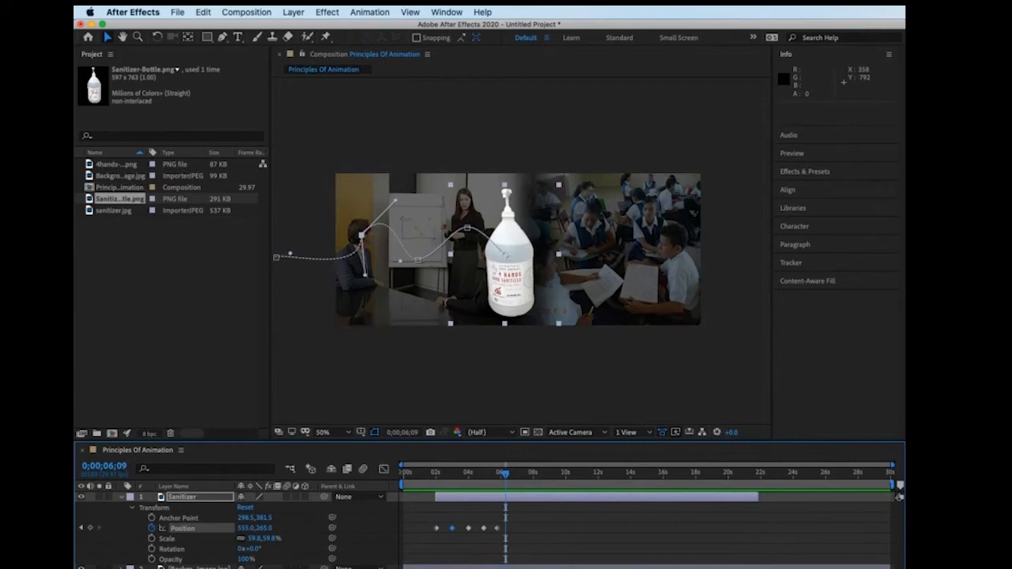
- Select the last four Position keyframes and shift them earlier together, placing the second keyframe at about 0;00;02;14
key(equal)
key(equal)
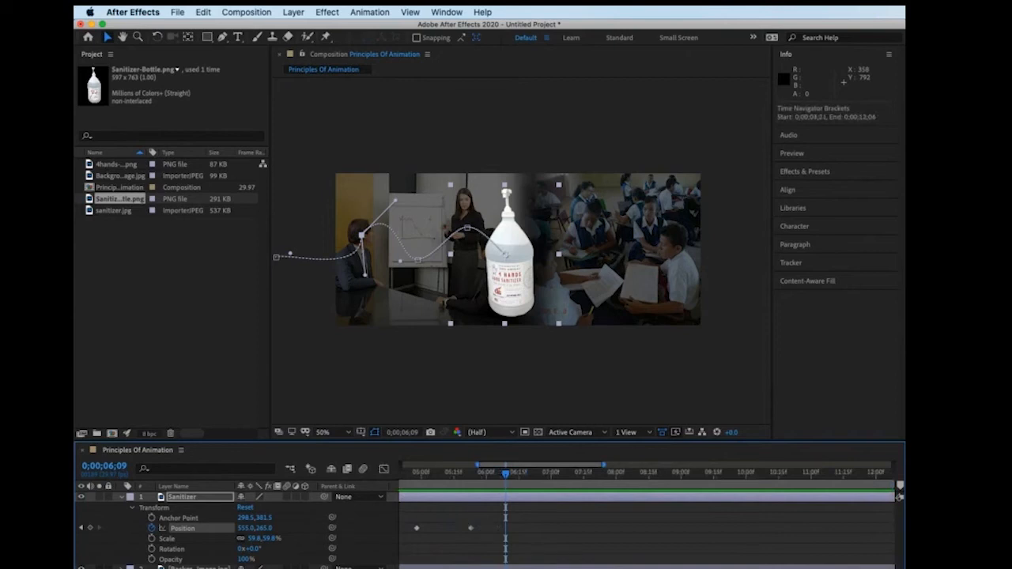
key(minus)
key(minus)
key(equal)
key(equal)
key(minus)
key(equal)
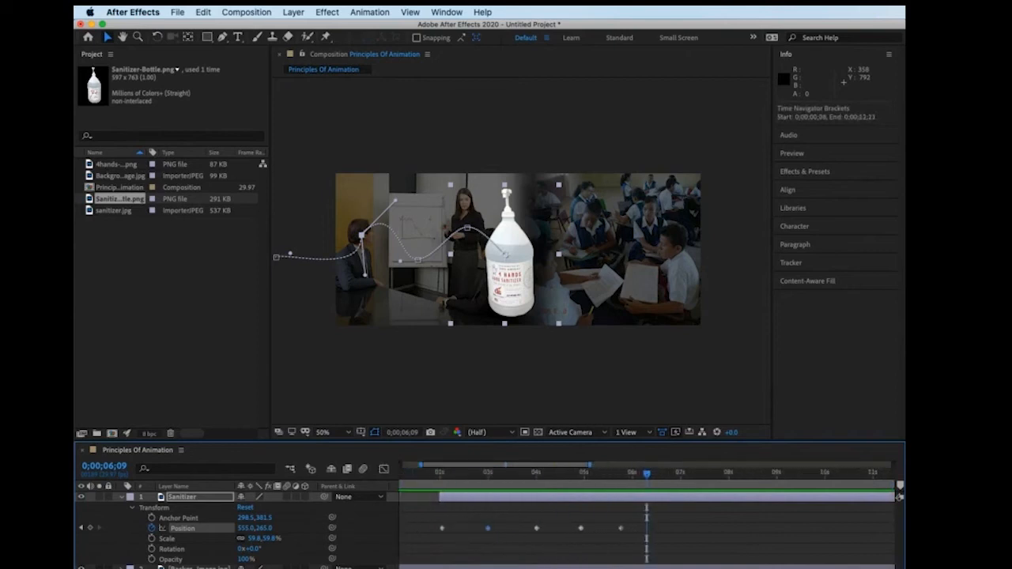
key(equal)
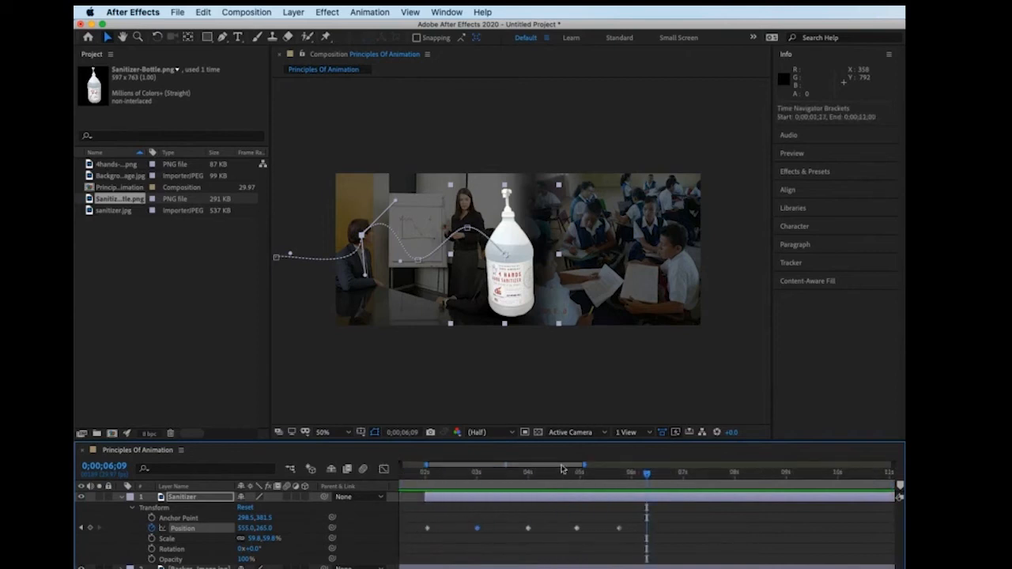
drag(562, 468, 501, 470)
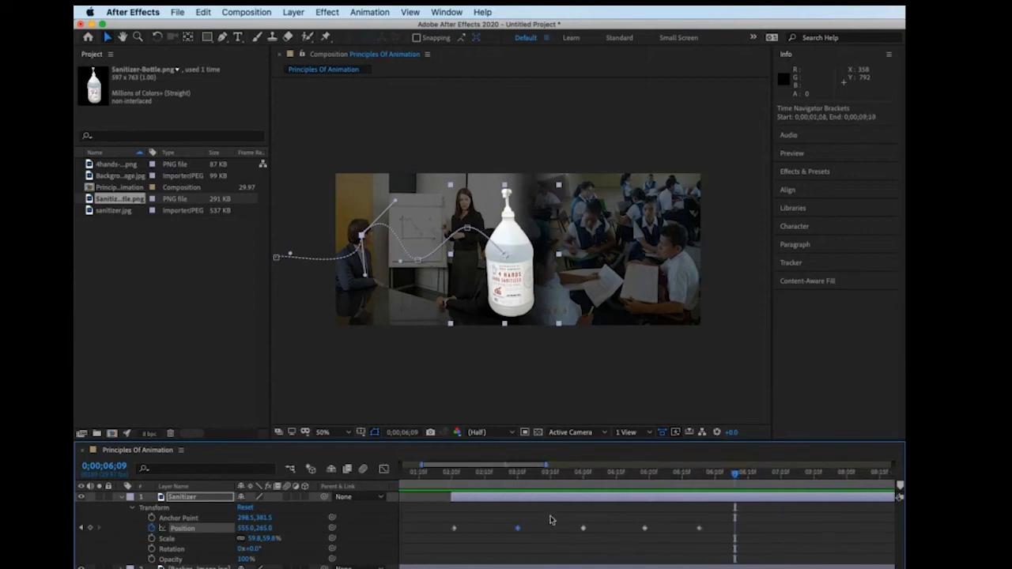
click(700, 529)
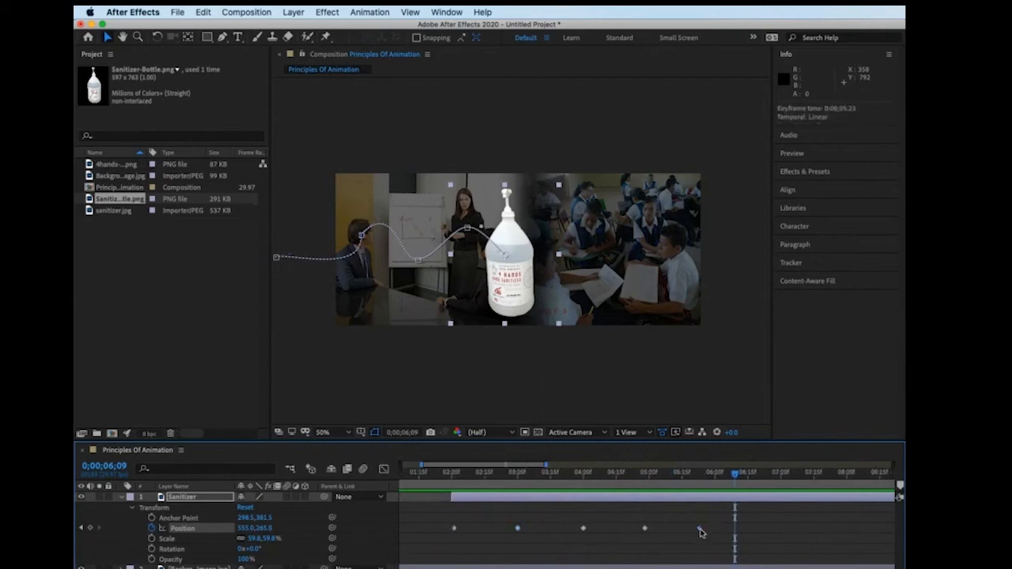
drag(711, 516, 475, 541)
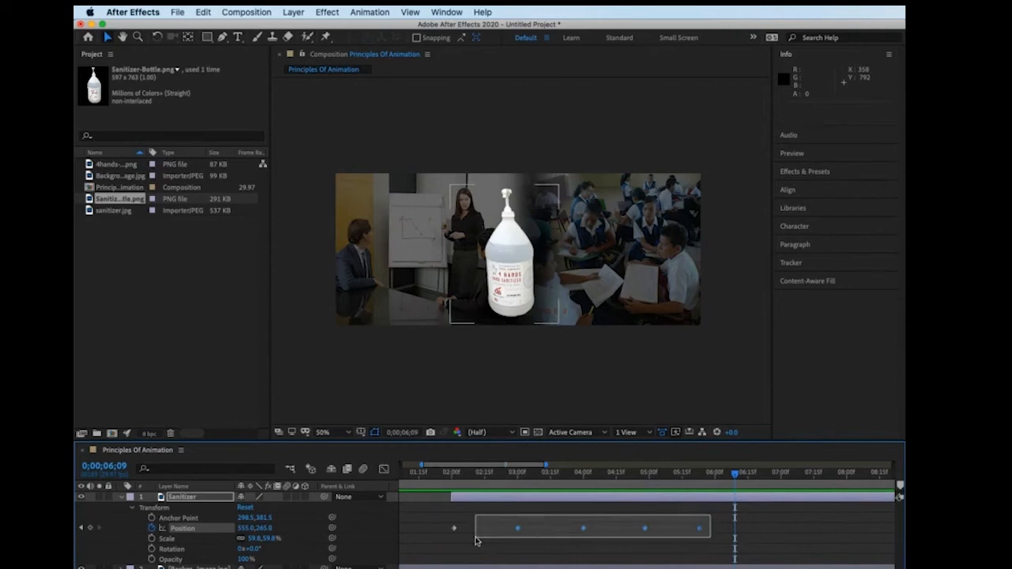
drag(475, 541, 476, 541)
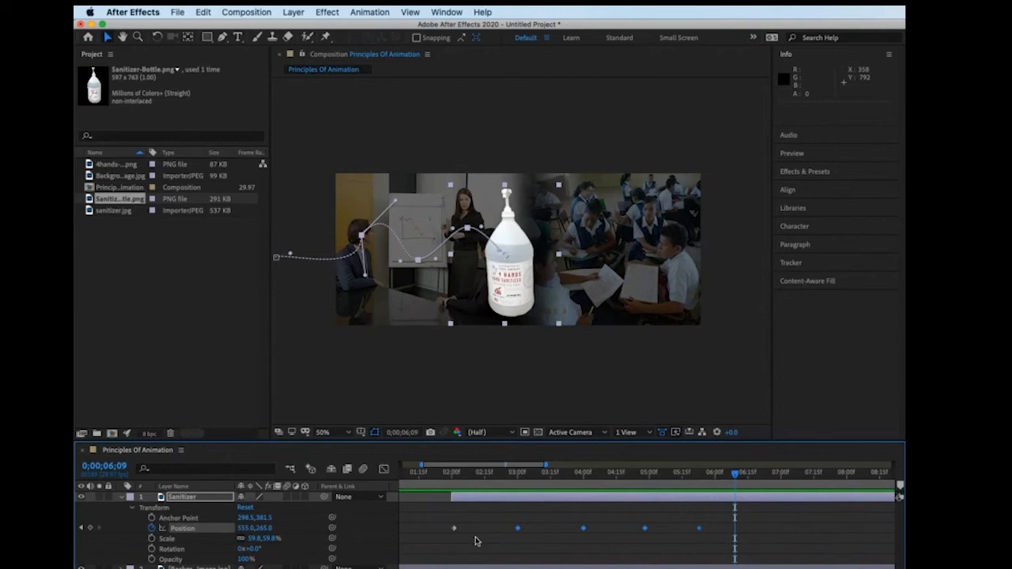
drag(517, 529, 687, 558)
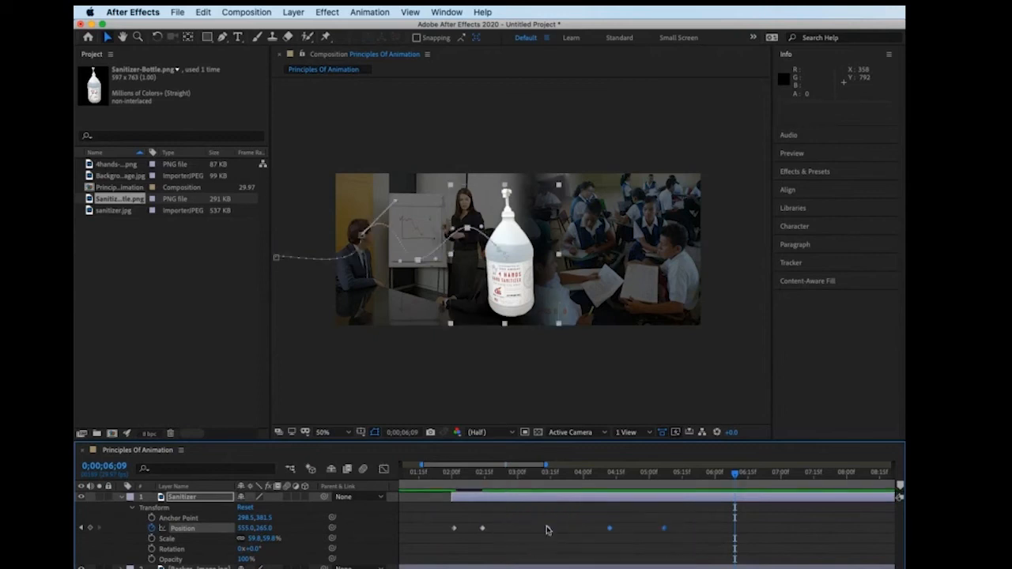
- Pull the last three Position keyframes closer together, ending with the final one at 0;00;03;17, and preview the faster animation from the start
drag(551, 533, 644, 547)
drag(571, 528, 530, 532)
drag(567, 504, 556, 532)
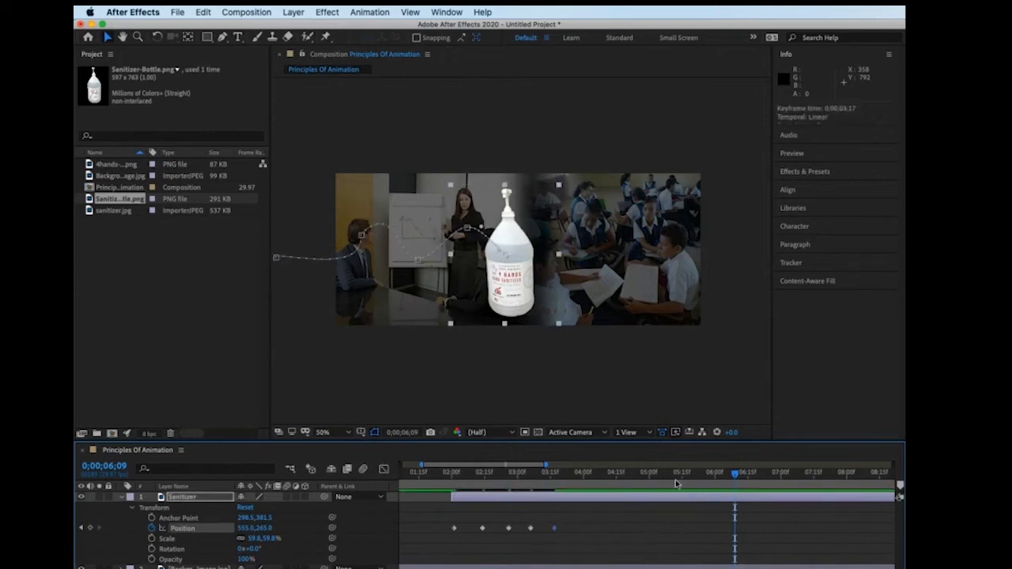
drag(708, 475, 335, 474)
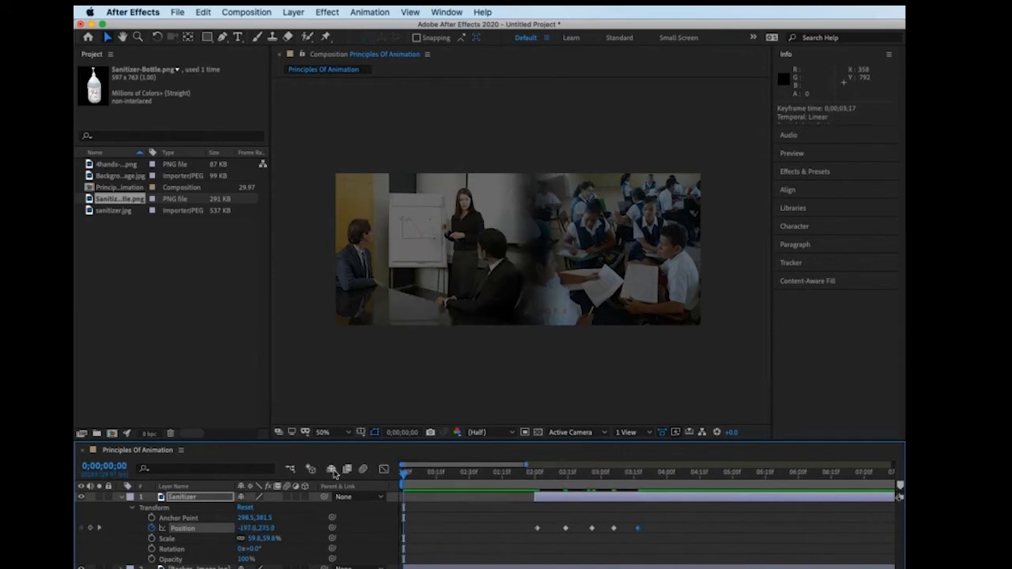
key(space)
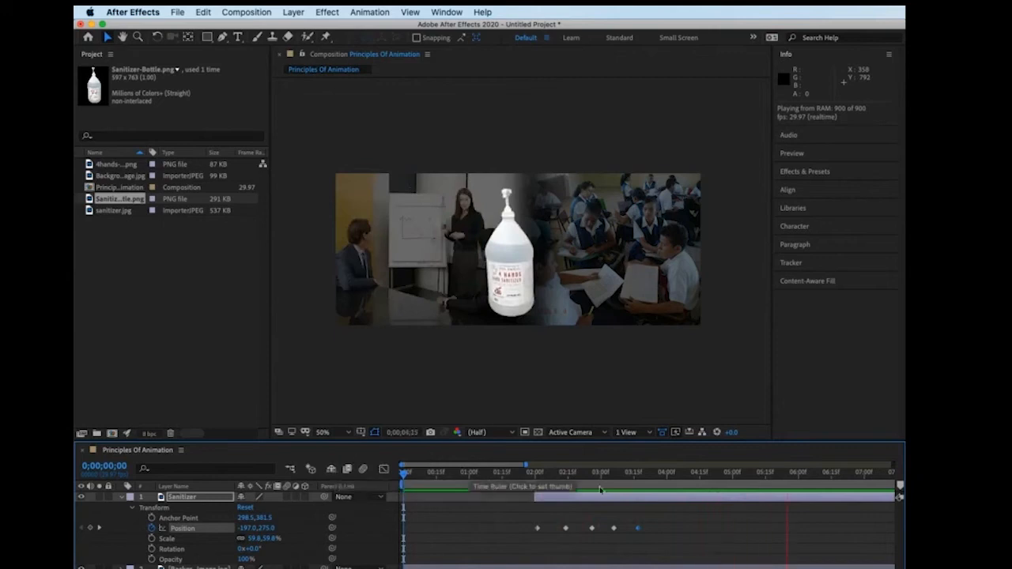
drag(603, 475, 578, 479)
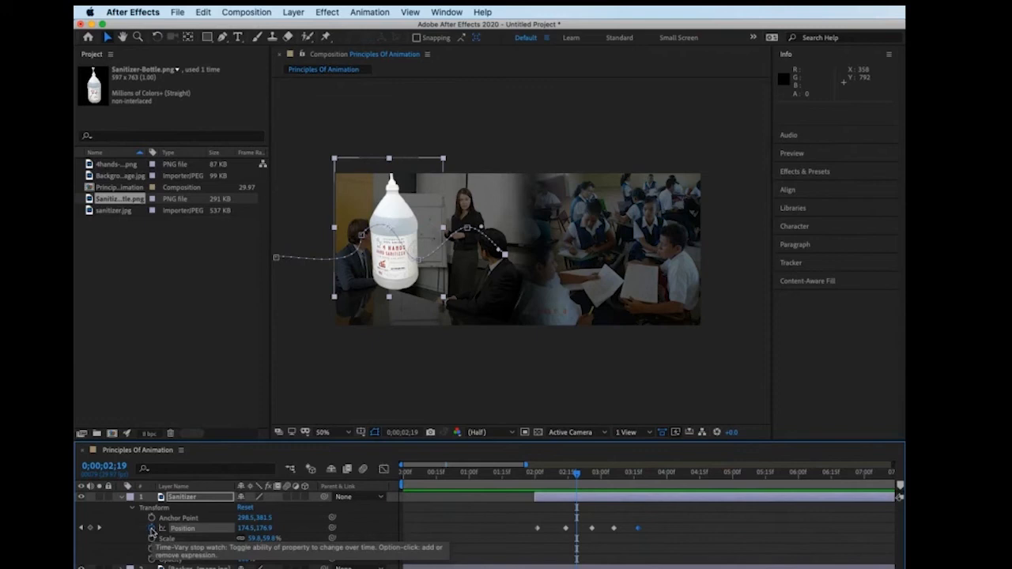
click(152, 528)
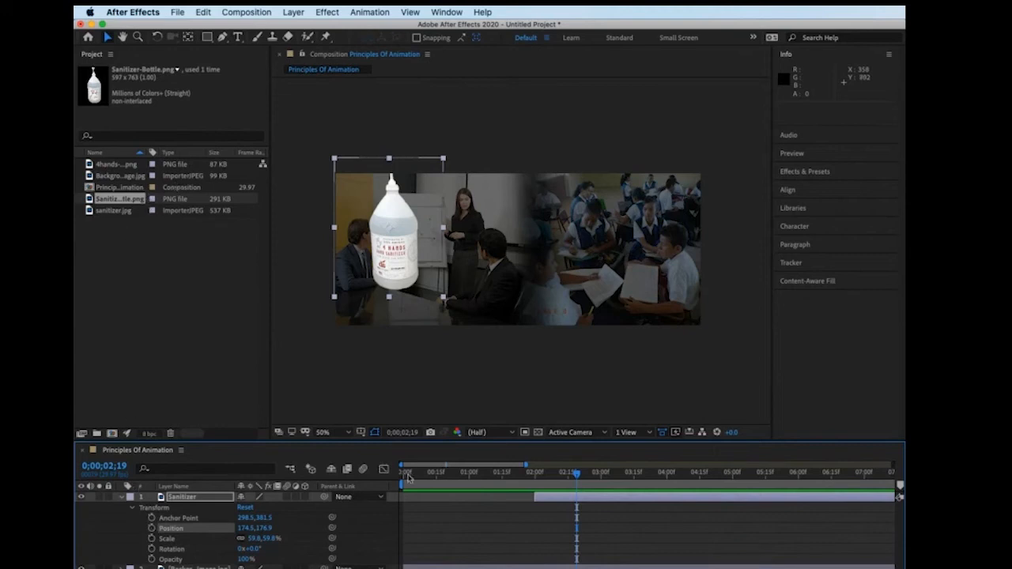
key(super+z)
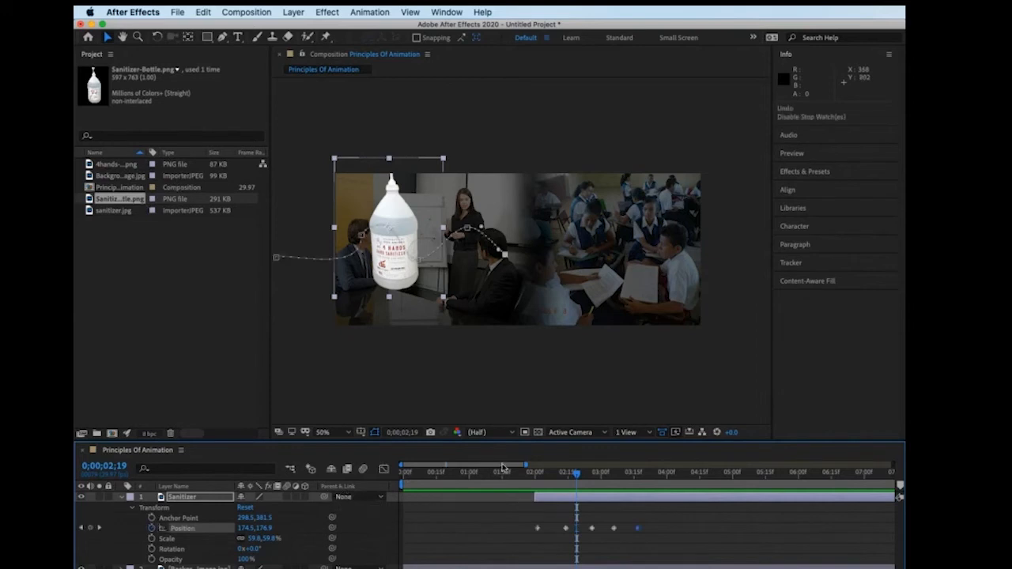
- Enable Scale keyframing on the Sanitizer layer at the fourth Position keyframe, 0;00;03;06
drag(575, 474, 554, 474)
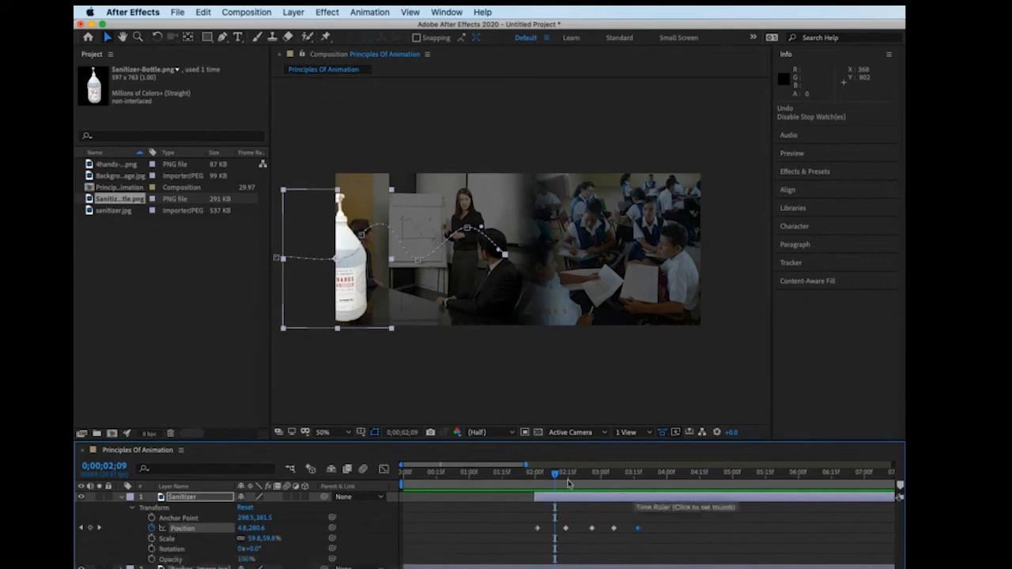
drag(554, 474, 611, 488)
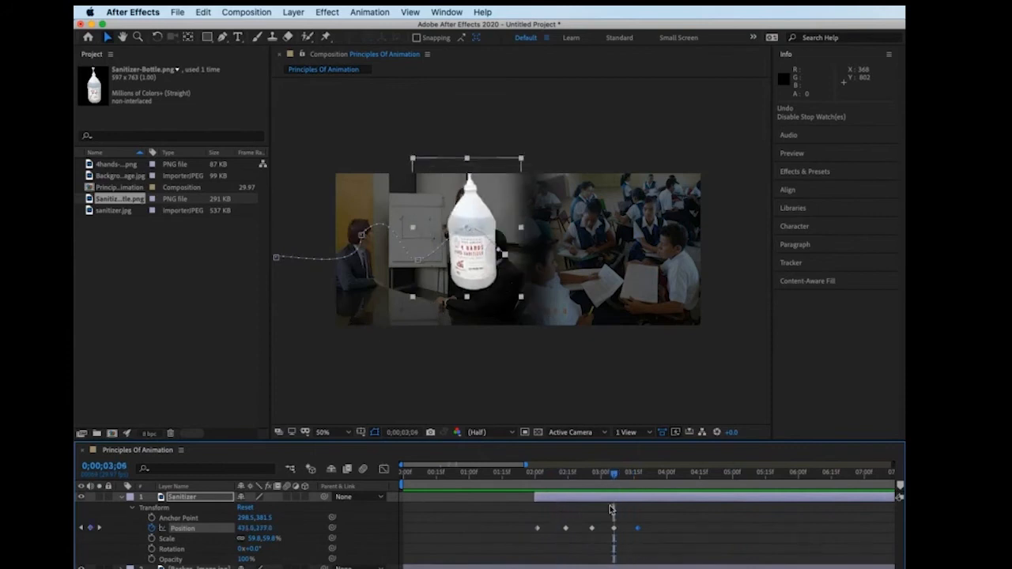
click(152, 538)
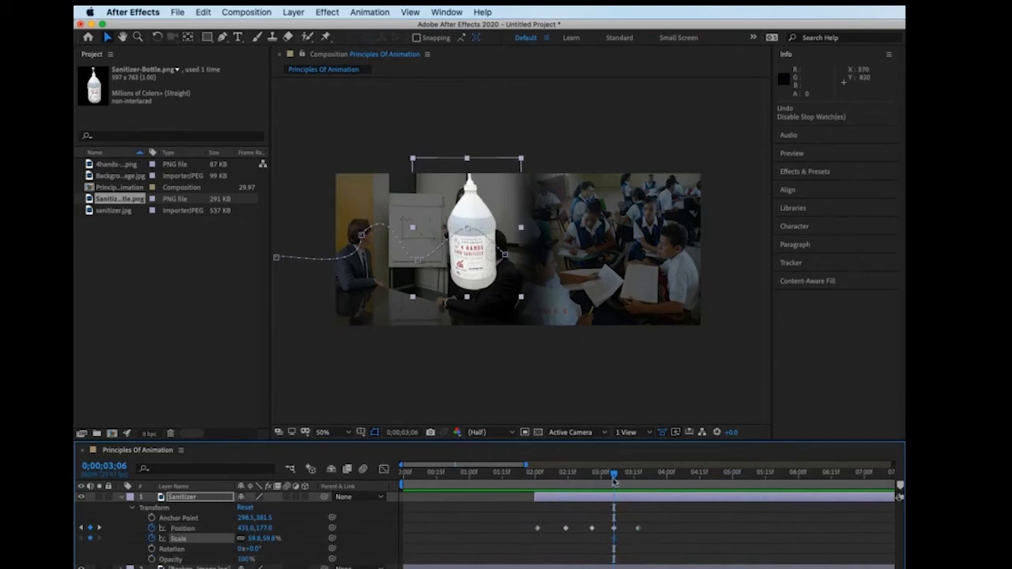
- Reshape the bottle's path: lower its fourth keyframe to about 405, 277, raise the third, and lower the second to about 85, 323
mouse_move(613, 479)
mouse_down()
mouse_move(578, 474)
mouse_move(614, 474)
mouse_up()
drag(468, 235, 461, 265)
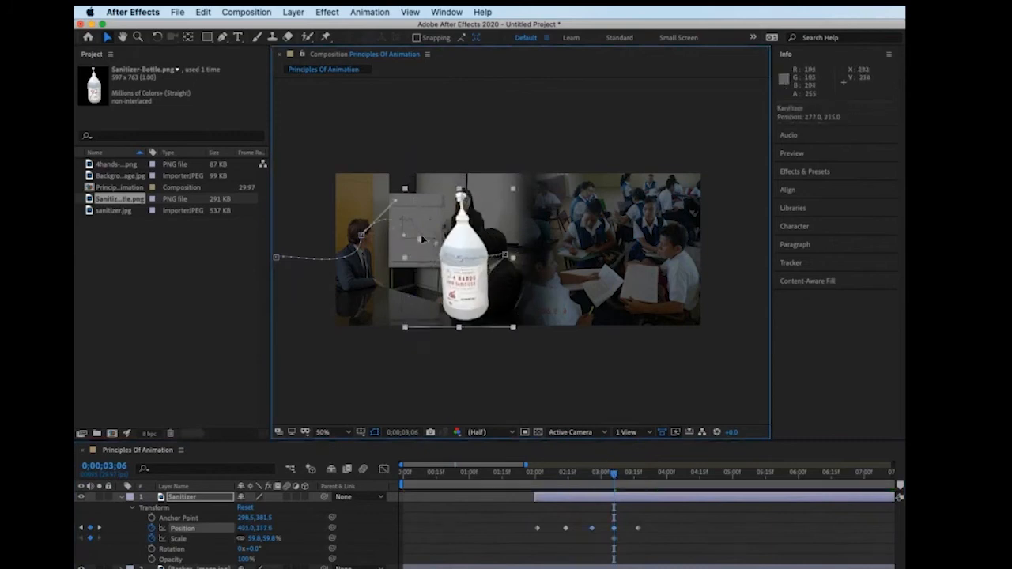
drag(361, 235, 362, 273)
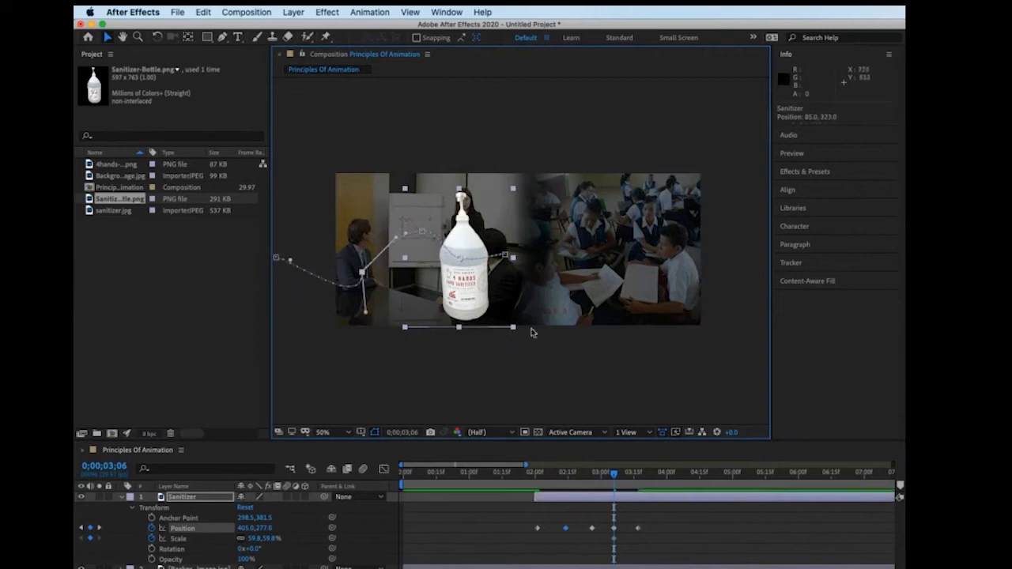
- Squash and stretch the bottle with vertical Scale of about 43.5% at 0;00;03;06, 57.2% at 0;00;02;14 and 57.7% at 0;00;03;17
drag(459, 190, 459, 207)
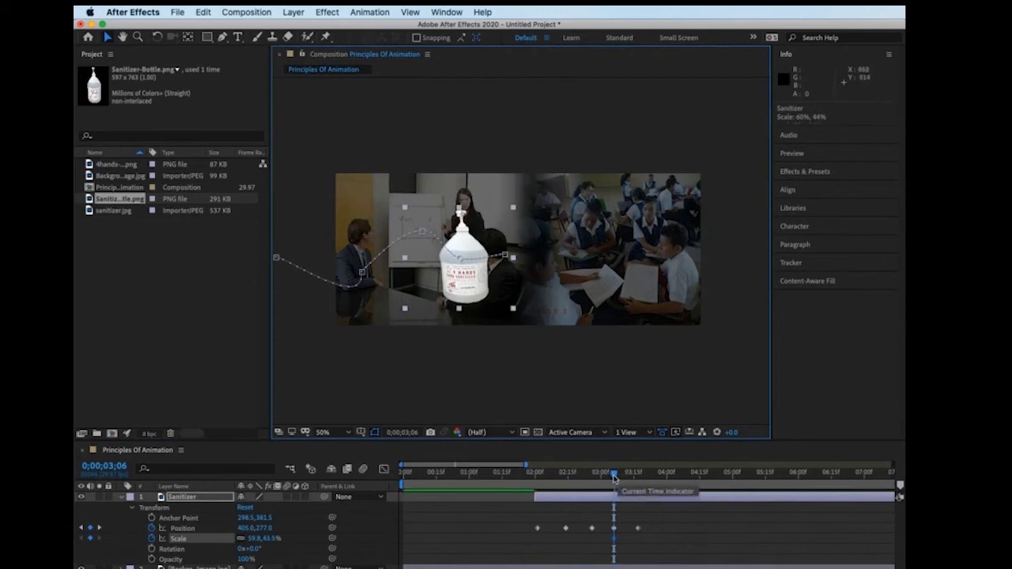
drag(613, 475, 565, 476)
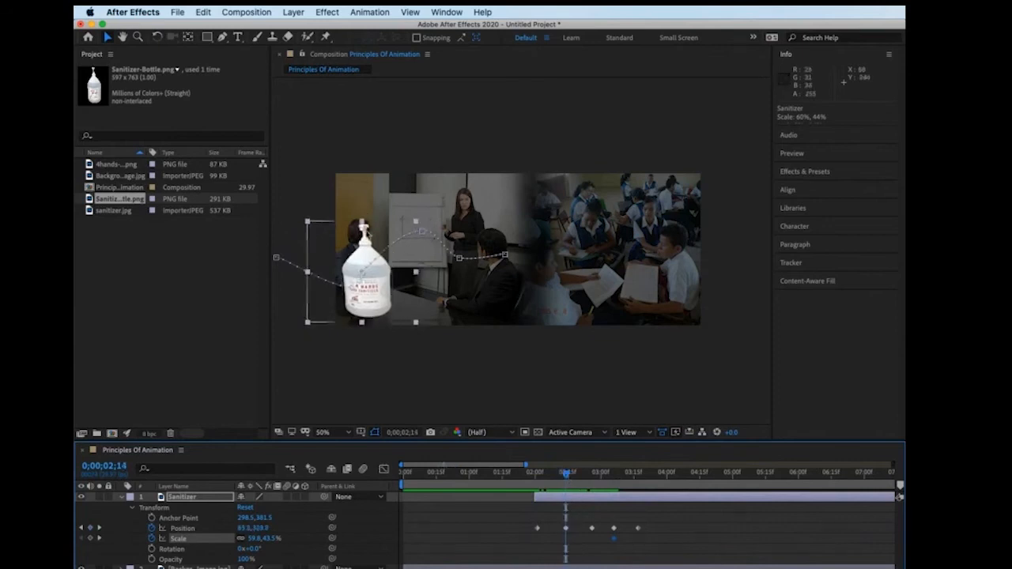
drag(361, 221, 360, 210)
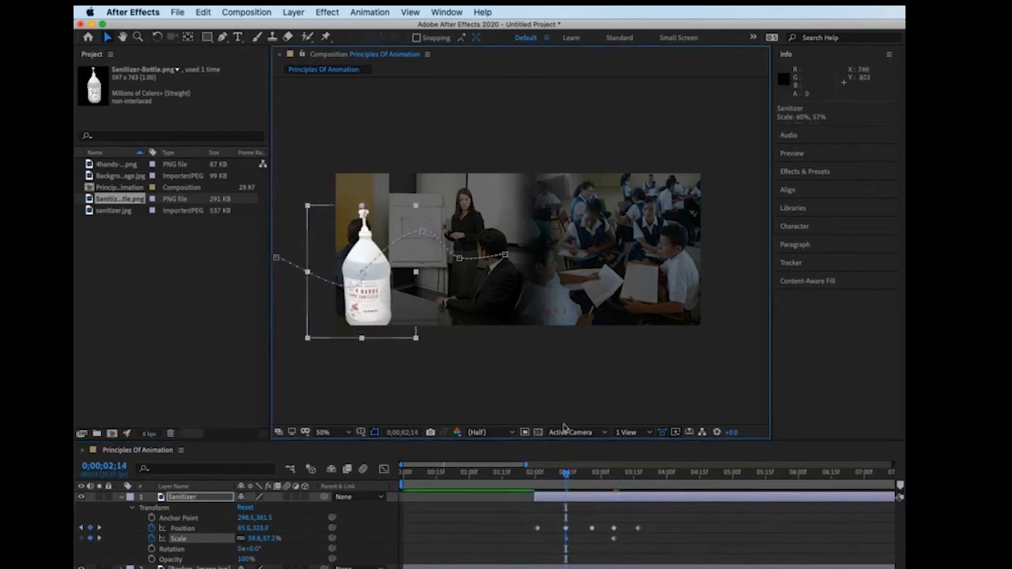
drag(567, 473, 637, 475)
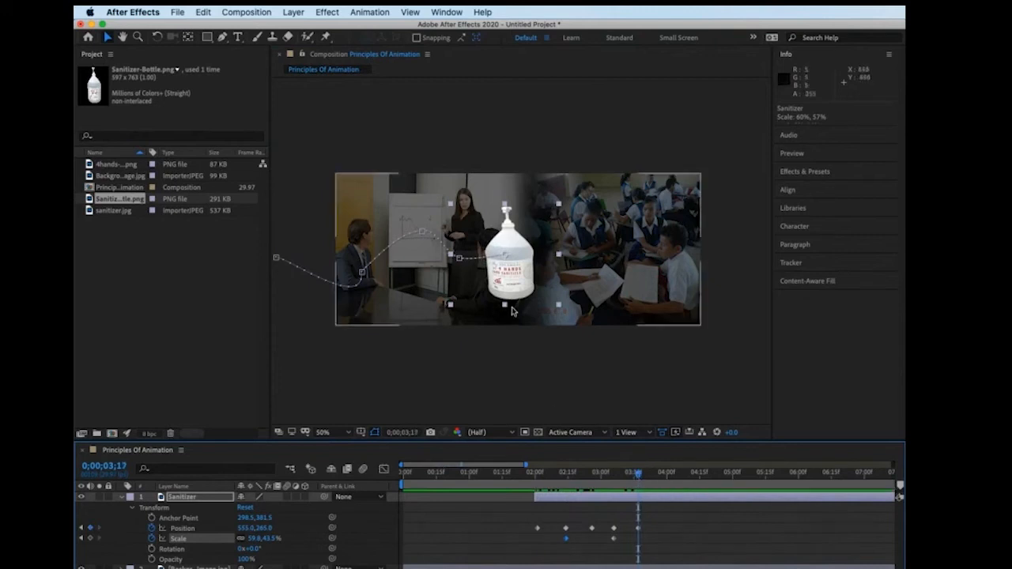
drag(504, 307, 506, 324)
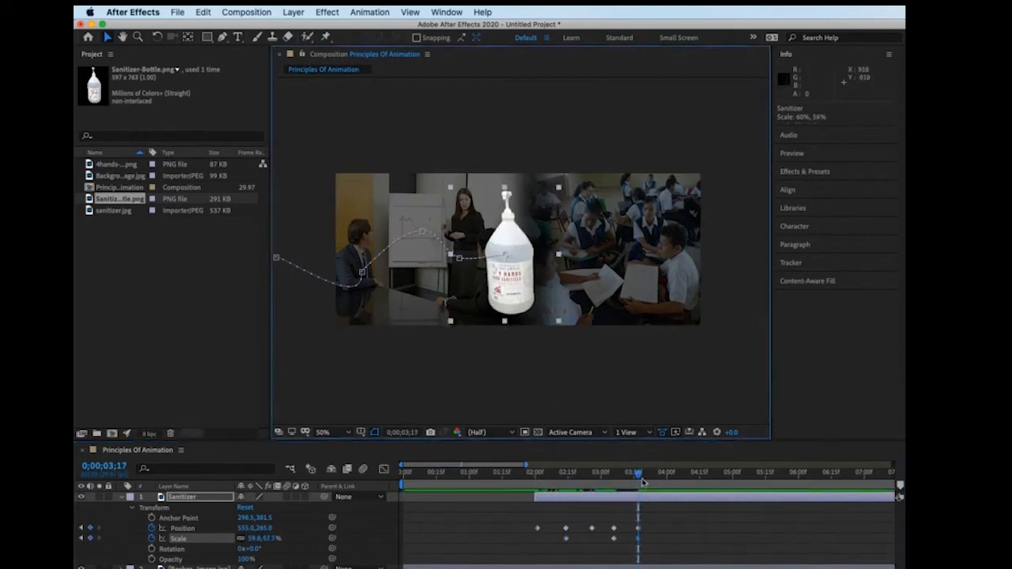
- Preview the bottle's squash and stretch from 0;00;01;23, then scrub through the frames between the Scale keyframes
drag(638, 473, 520, 472)
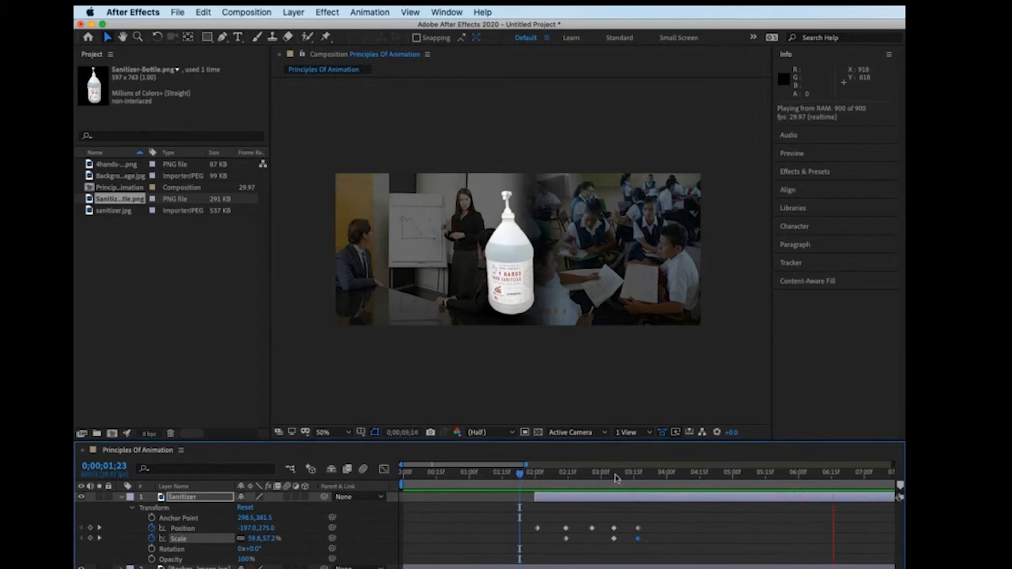
click(567, 474)
drag(555, 480, 623, 478)
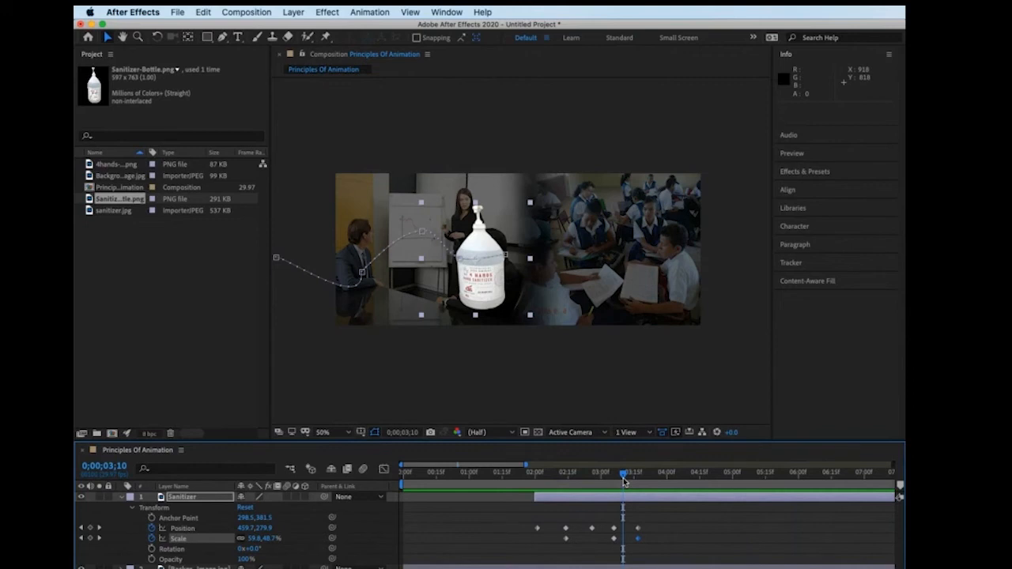
mouse_move(622, 477)
mouse_down()
mouse_move(542, 485)
mouse_move(650, 485)
mouse_move(542, 486)
mouse_move(637, 485)
mouse_move(571, 486)
mouse_move(609, 485)
mouse_up()
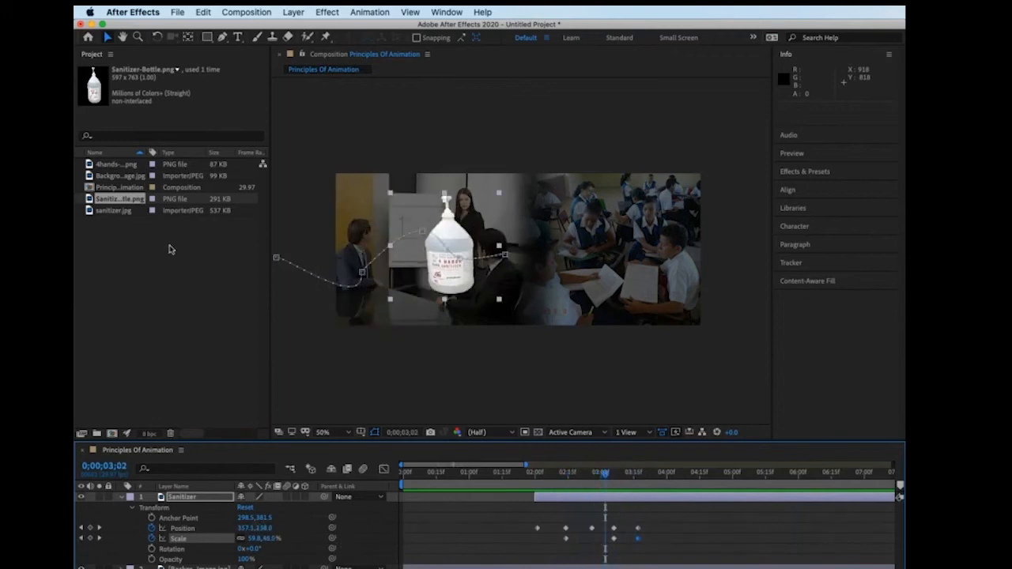
- Hide the Sanitizer layer and place 4hands-logo.png over the left half of the banner as a new layer
click(82, 497)
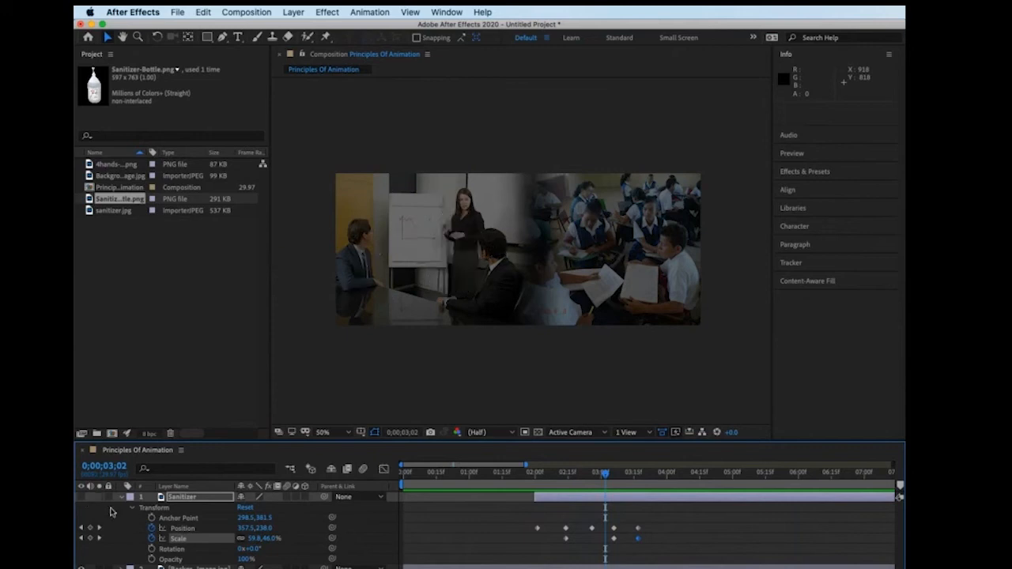
drag(601, 474, 578, 474)
click(103, 165)
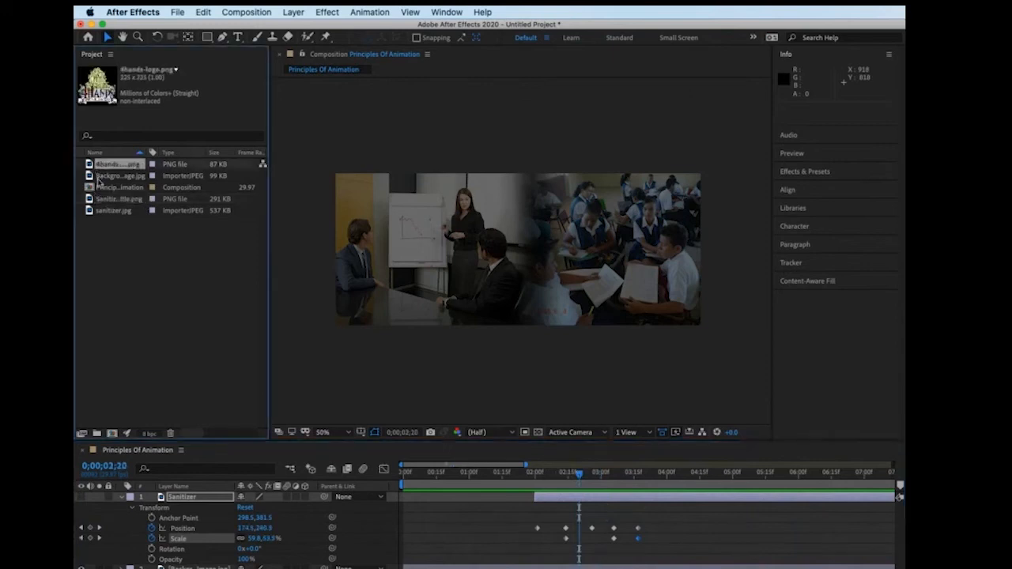
drag(102, 164, 409, 250)
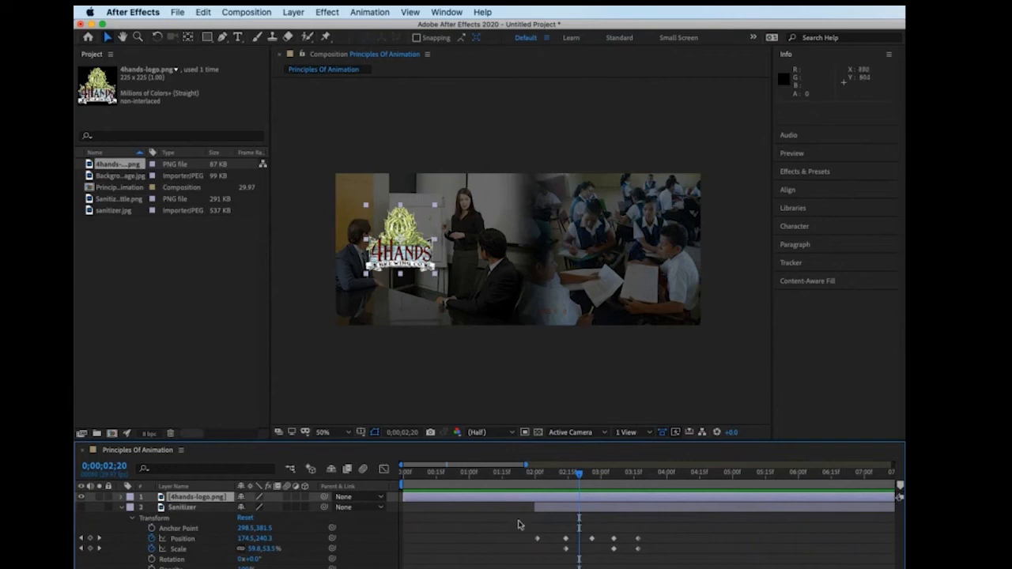
- Copy all Position and Scale keyframes of the Sanitizer layer
drag(512, 521, 665, 563)
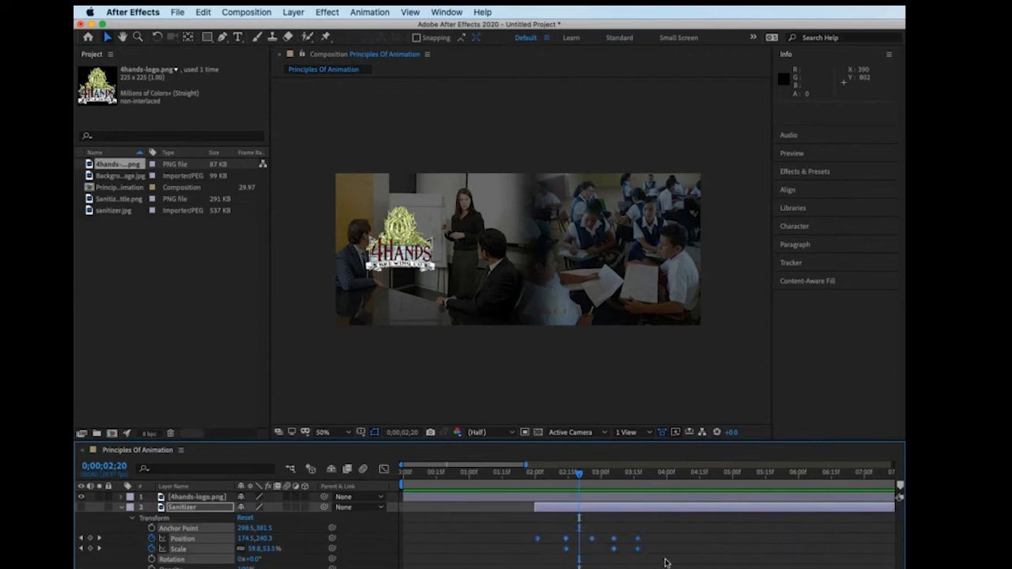
key(cmd+c)
key(super+c)
- Paste the copied keyframes onto the 4hands-logo.png layer at 0;00;00;00, reveal its transform properties, and preview the logo's animation
click(181, 497)
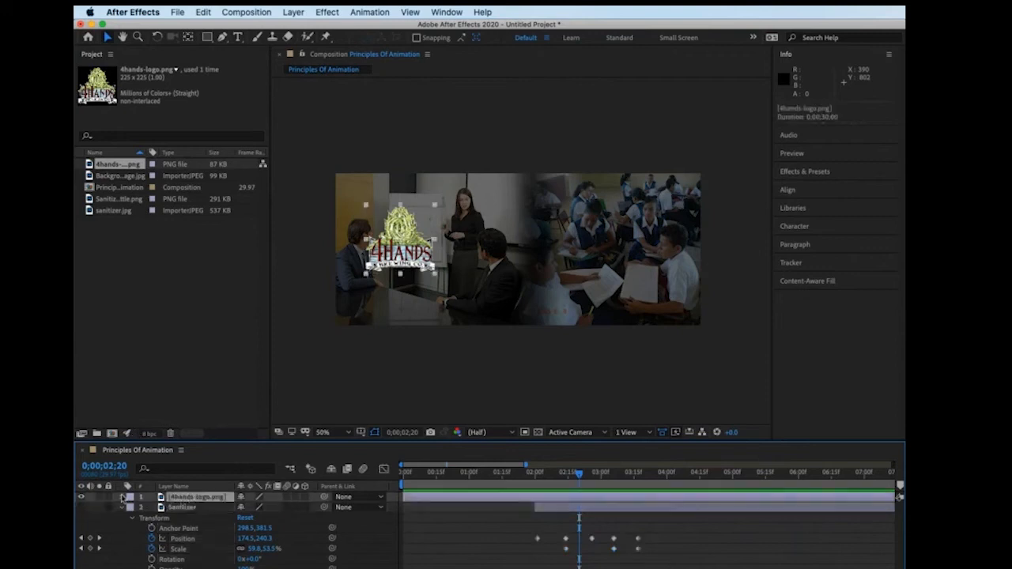
click(121, 497)
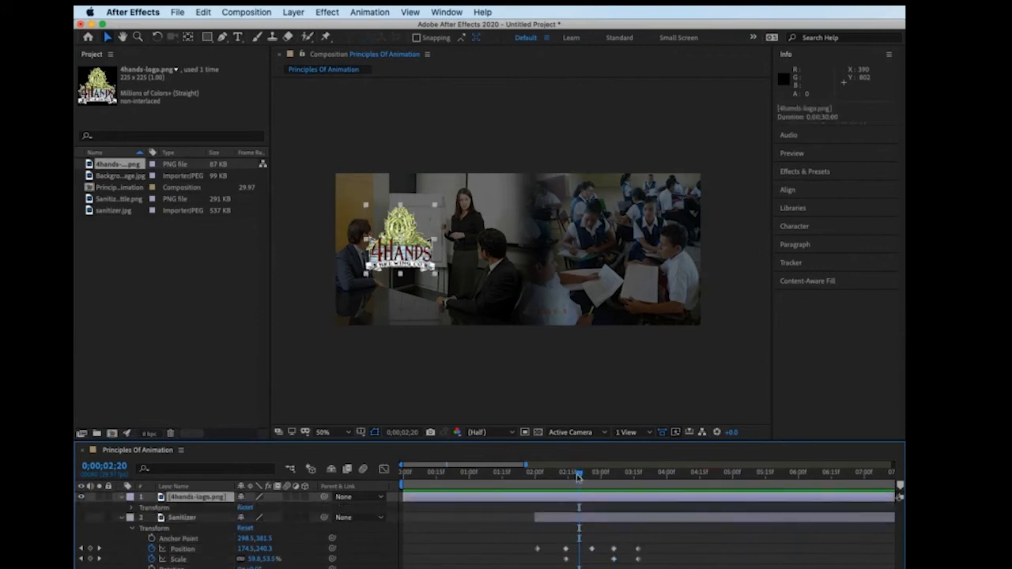
drag(578, 475, 634, 484)
drag(496, 481, 403, 480)
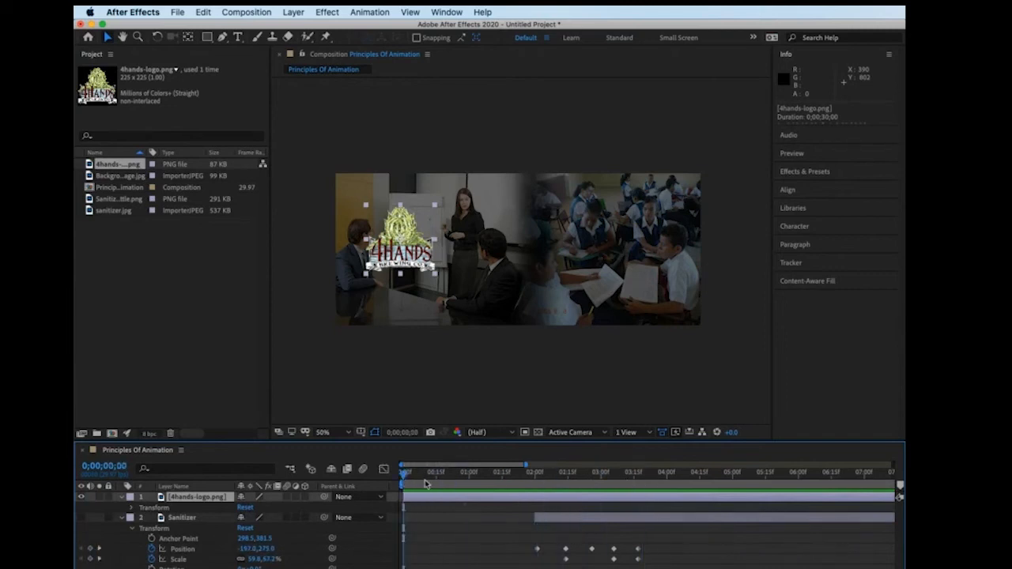
key(super+v)
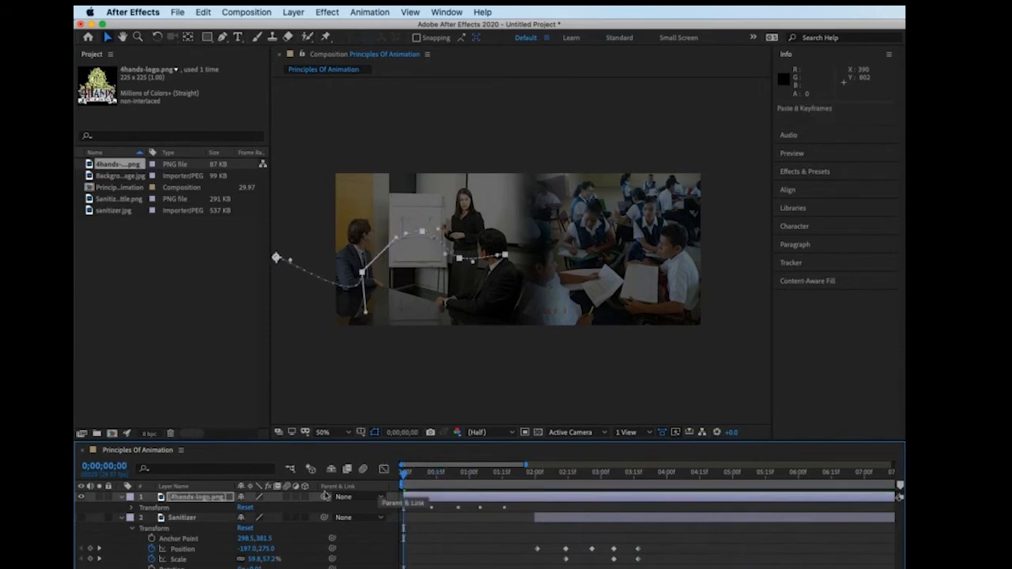
click(131, 507)
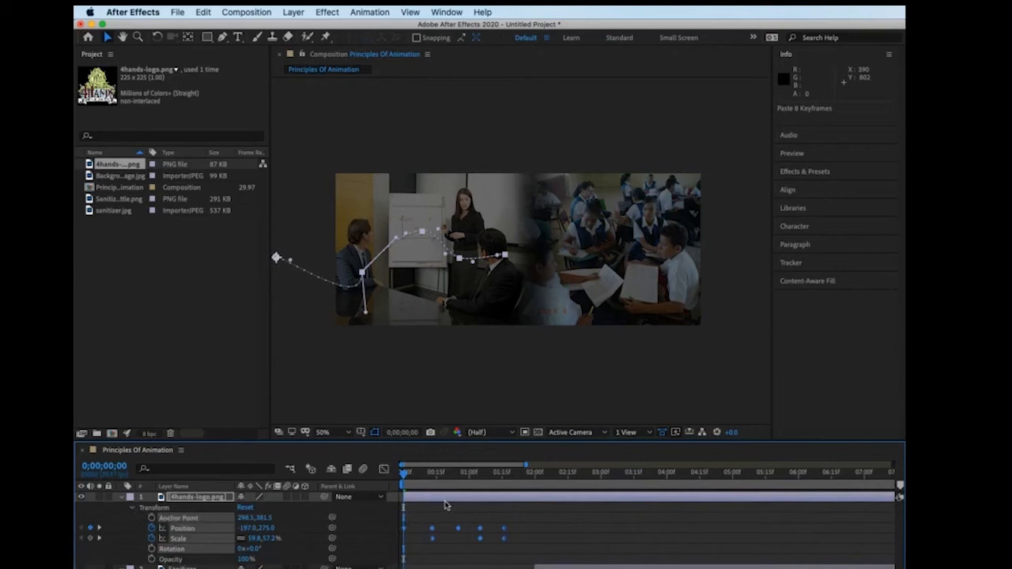
key(space)
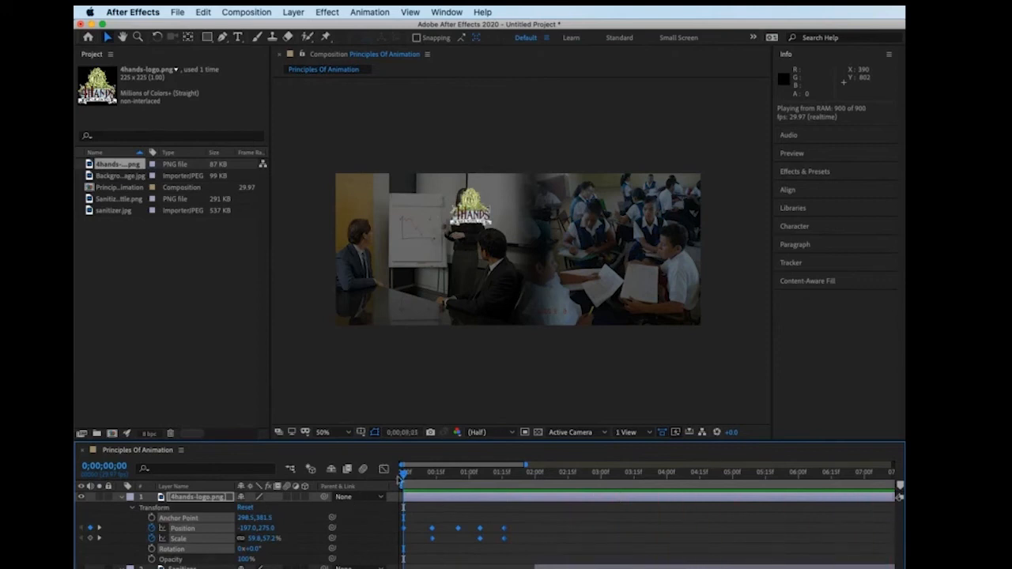
- Paste the copied keyframes onto the logo layer again at 0;00;01;27 and just after 4 seconds, and preview the repeated animation
drag(405, 473, 528, 487)
key(super+v)
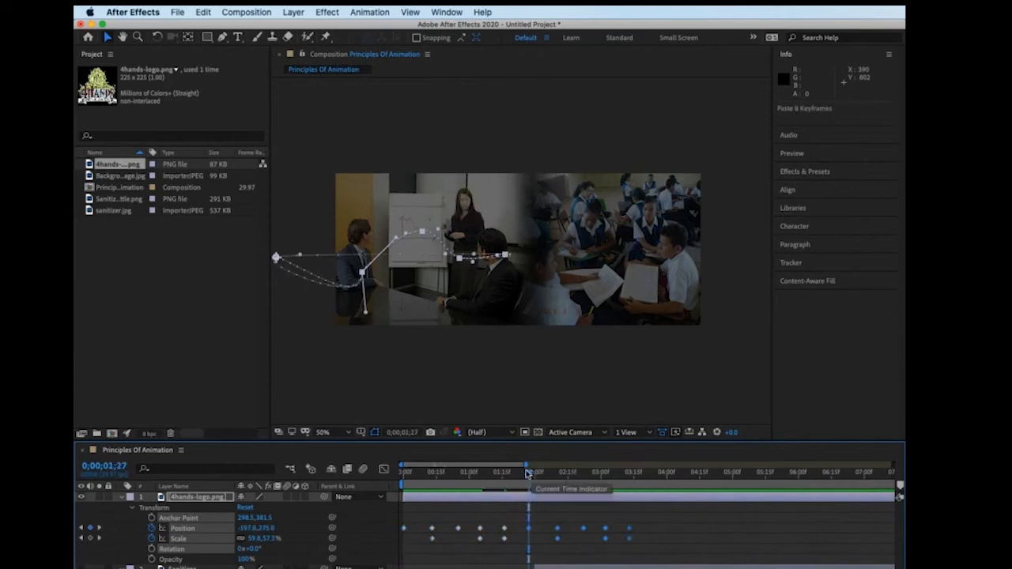
click(561, 472)
drag(594, 476, 484, 472)
key(super+v)
key(space)
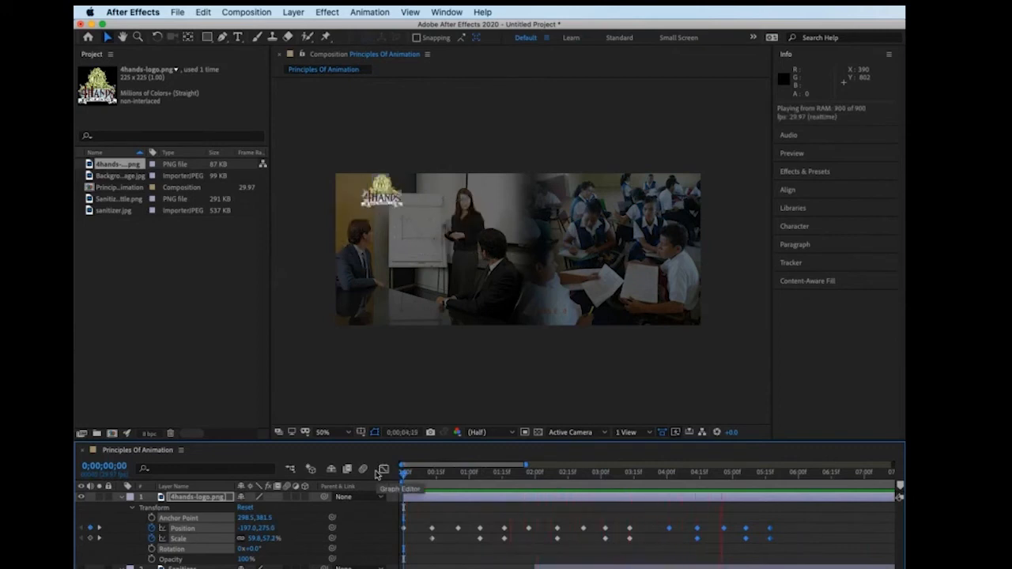
- Delete all Scale keyframes from the logo layer, keeping its Position keyframes, and preview the animation from the start
key(space)
drag(785, 541, 415, 550)
key(Delete)
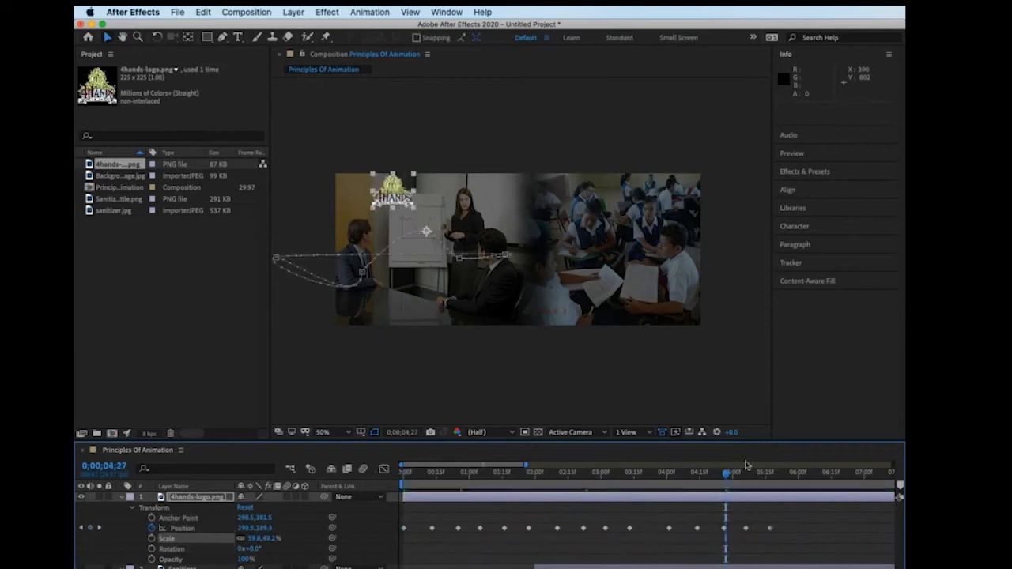
drag(750, 473, 457, 474)
key(space)
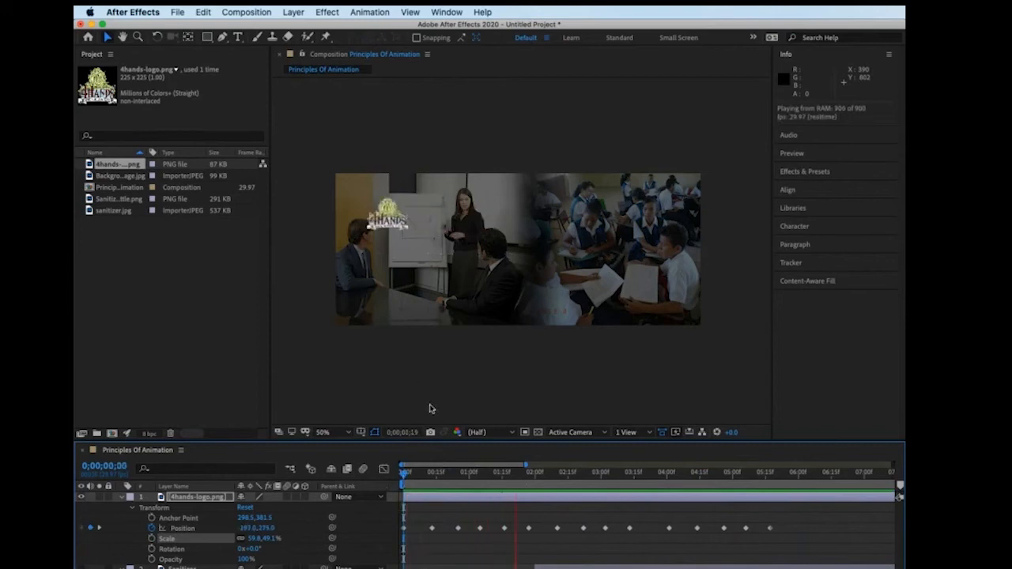
key(space)
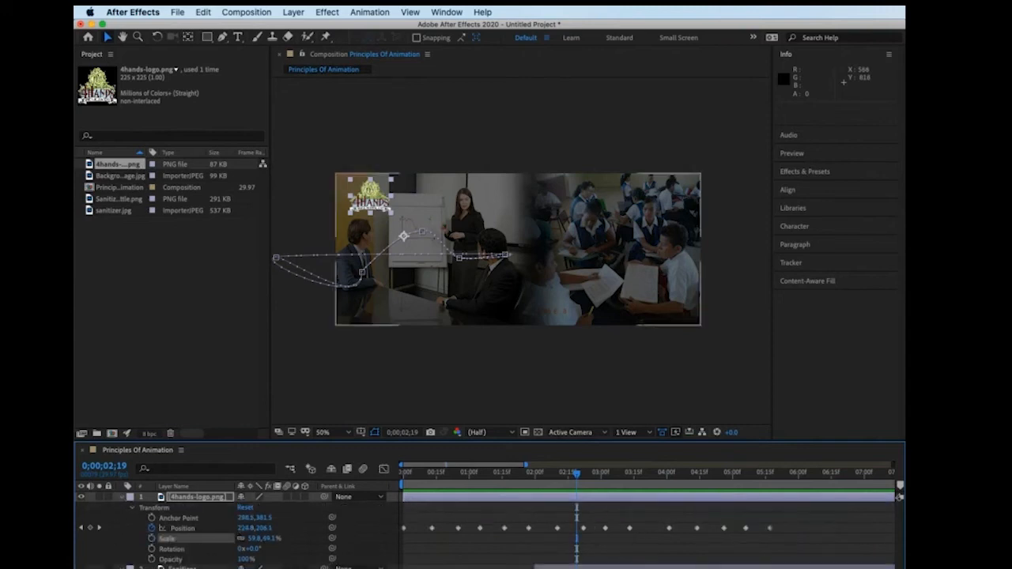
scroll(205, 545, down, 1)
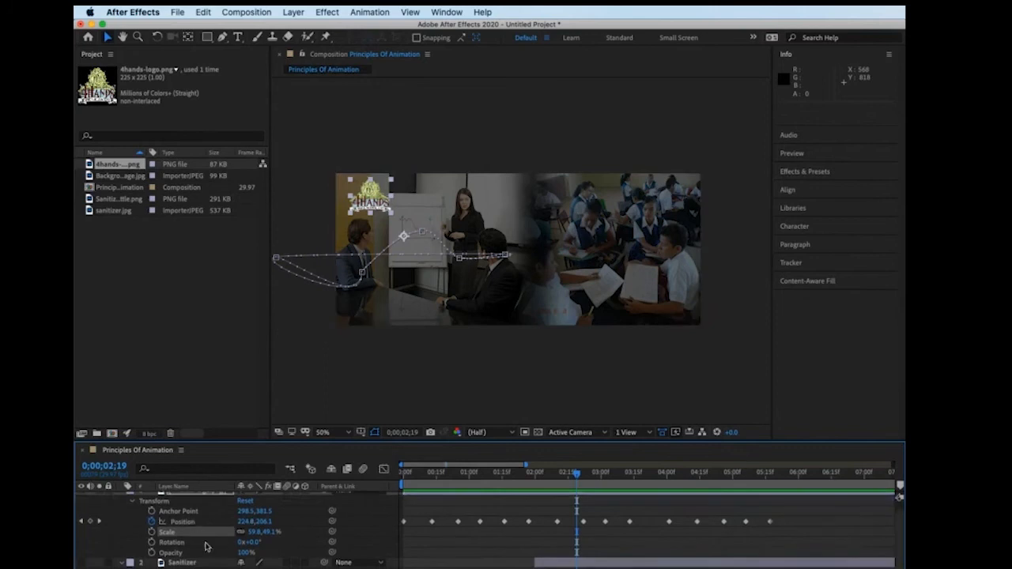
scroll(205, 546, up, 1)
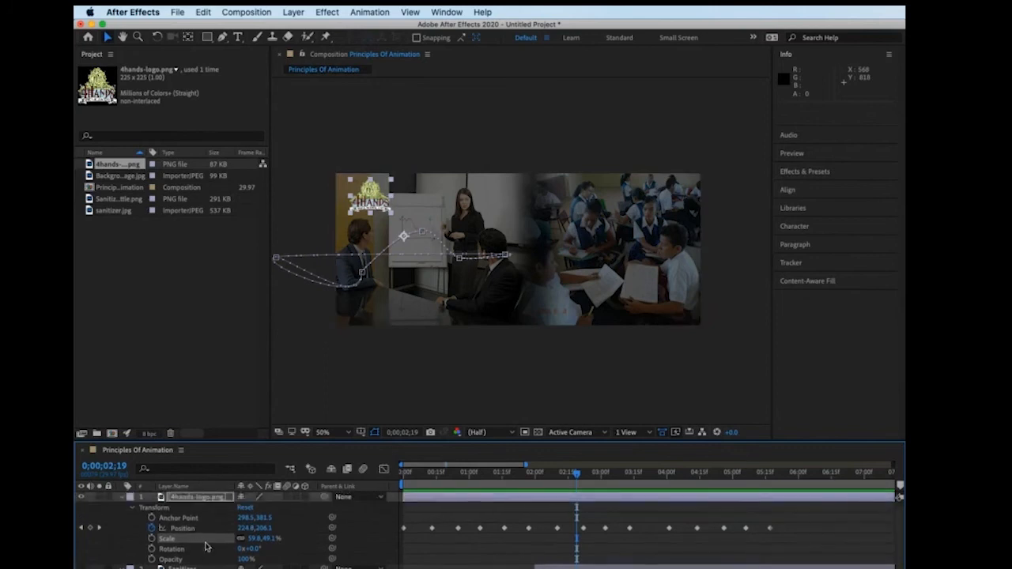
scroll(205, 546, down, 1)
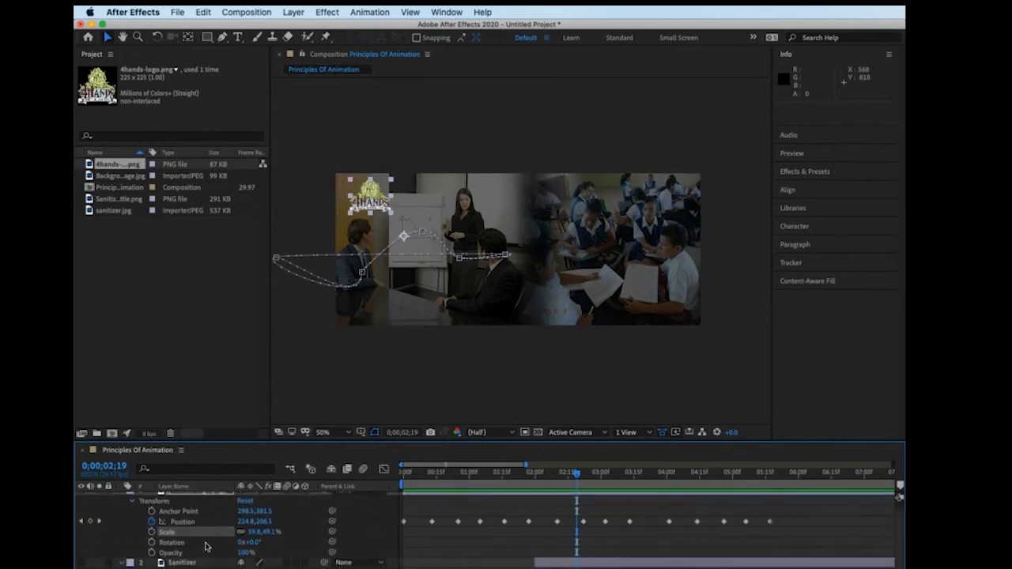
scroll(204, 546, up, 1)
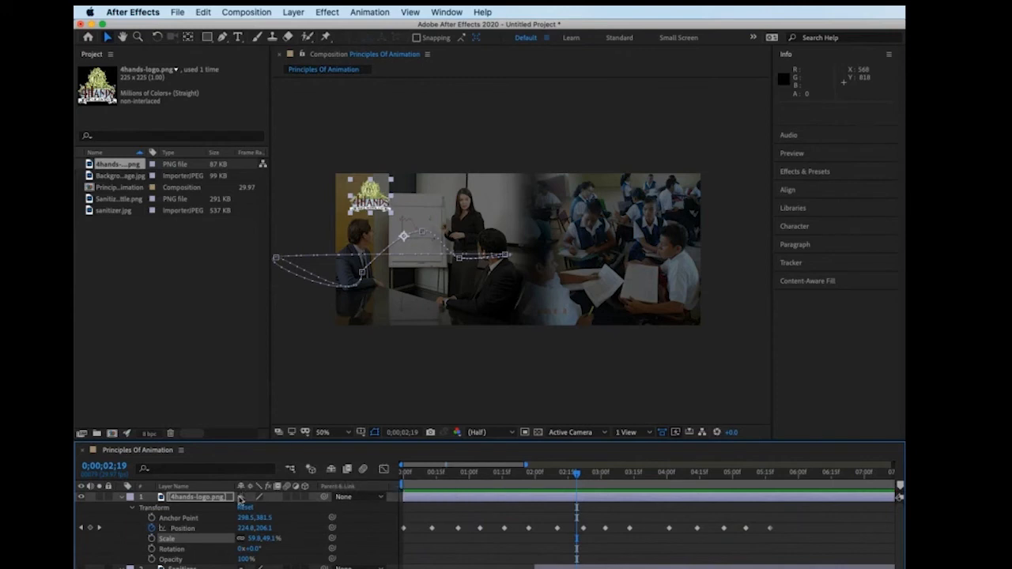
- Toggle the hiding of shy layers off and on, and collapse the properties of the 4hands-logo.png and Sanitizer layers
click(332, 470)
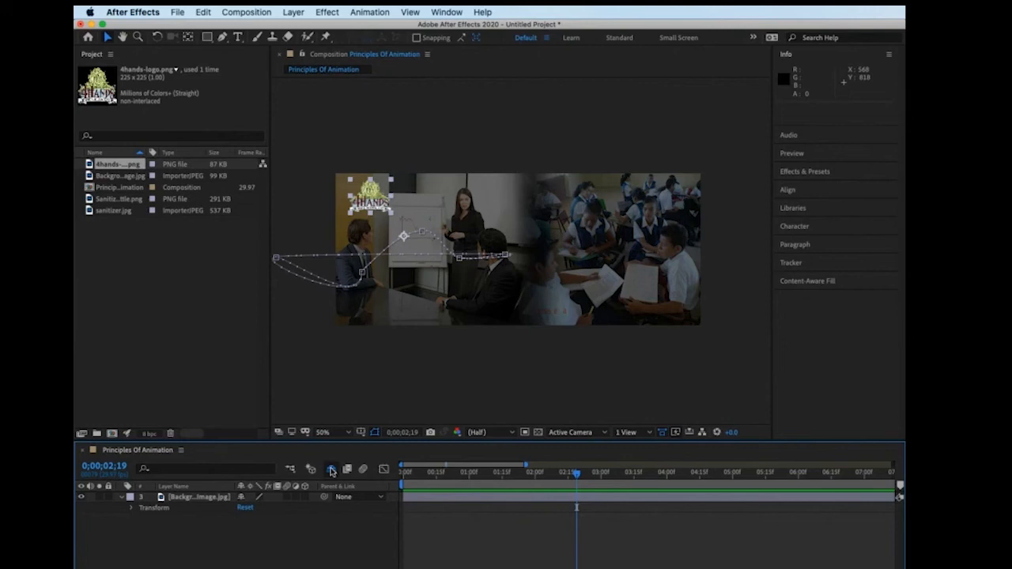
click(332, 470)
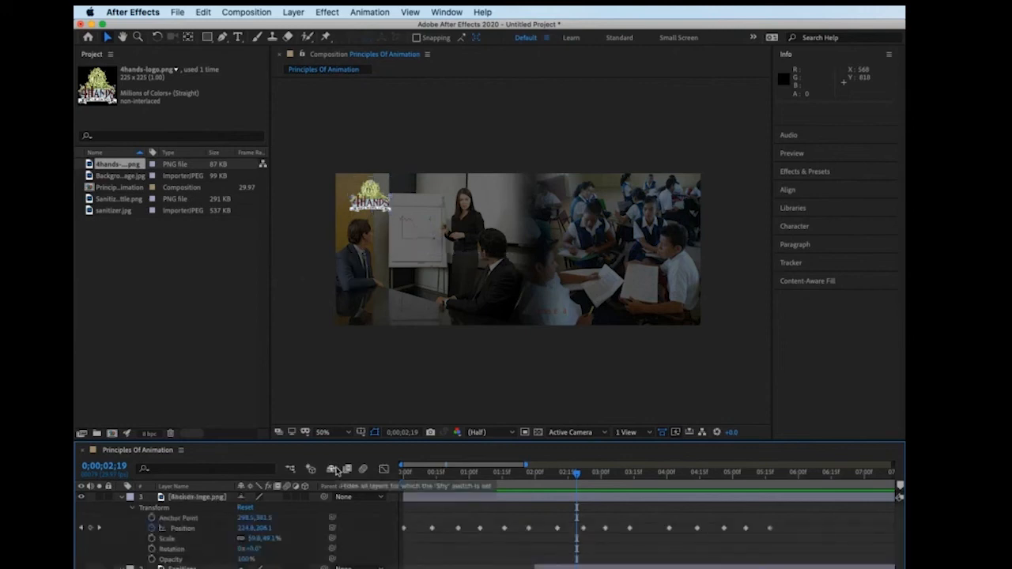
click(122, 497)
click(124, 508)
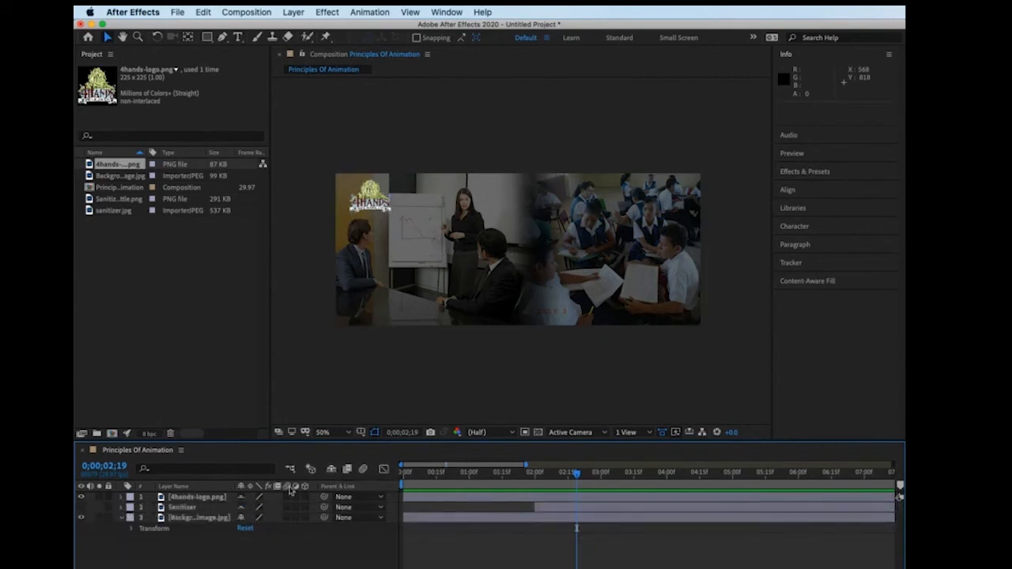
click(330, 471)
click(330, 471)
- Toggle the timeline repeatedly between the layer Switches and Modes columns, ending on the Switches
key(F4)
key(F4)
key(F4)
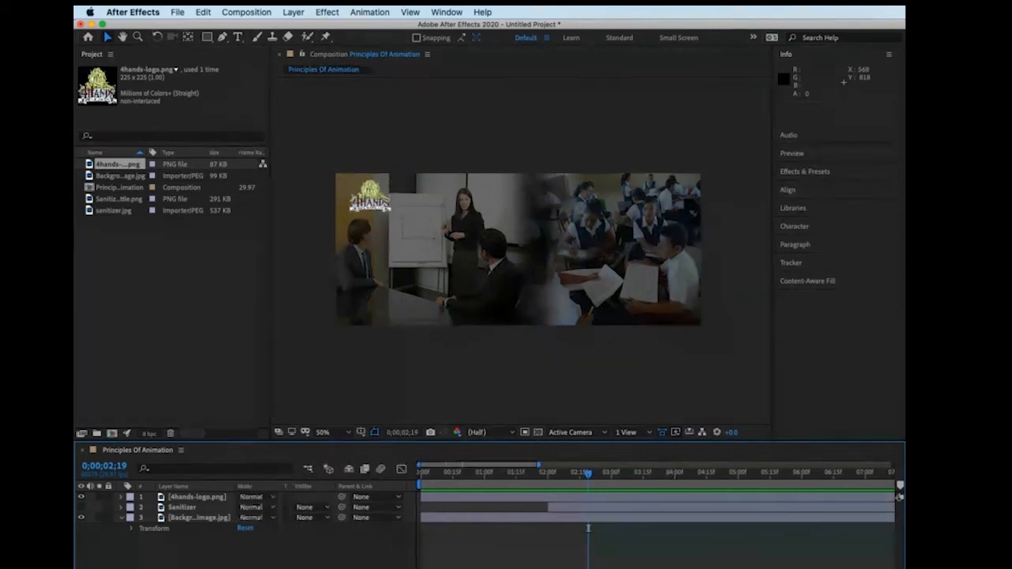
key(F4)
key(F4)
key(F4)
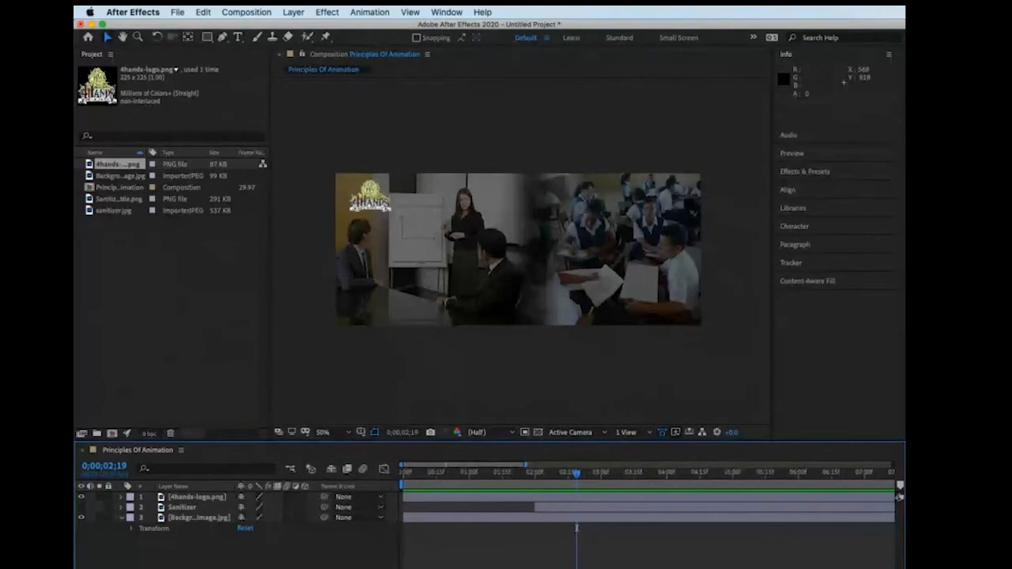
key(F4)
key(F4)
key(F4)
key(F4)
key(F4)
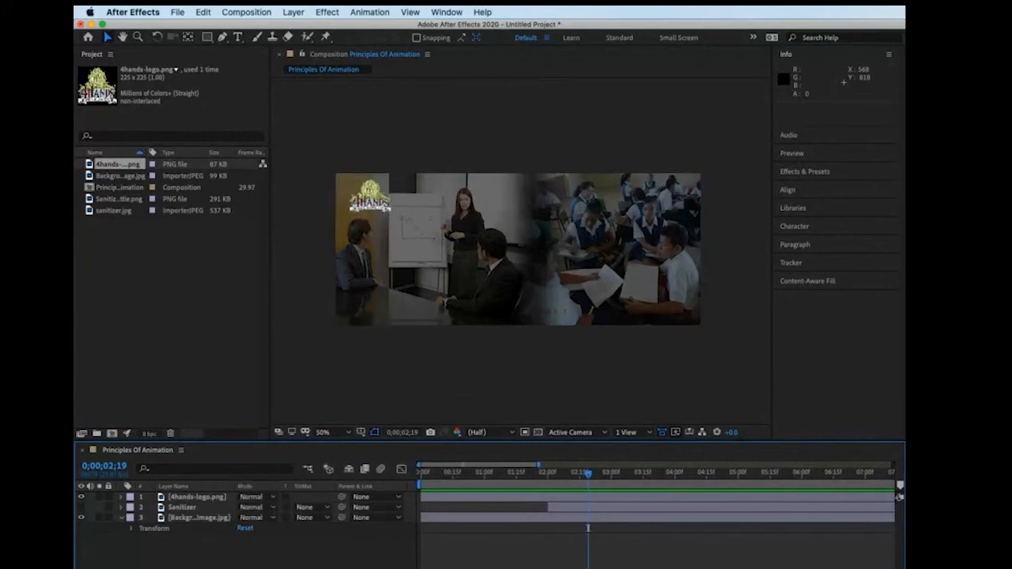
key(F4)
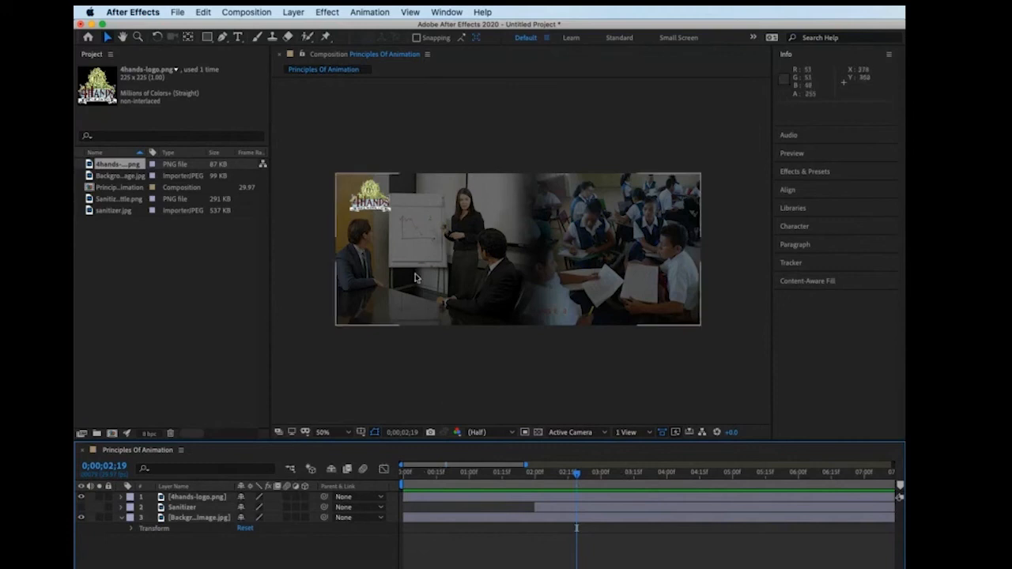
- Draw a paragraph text box across the middle and right of the banner with the Type tool and enter "TEXT HERE"
click(237, 38)
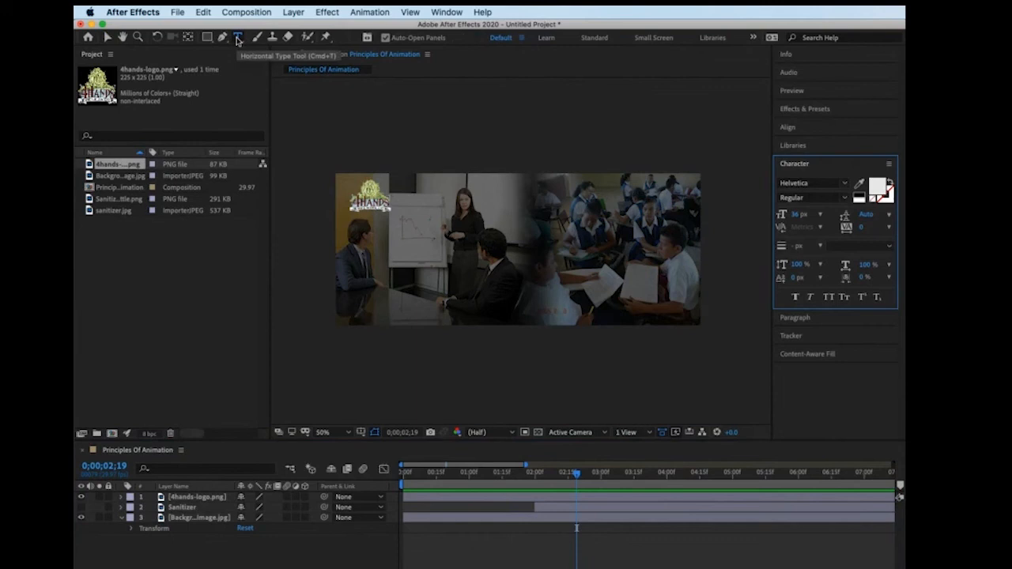
scroll(411, 204, down, 2)
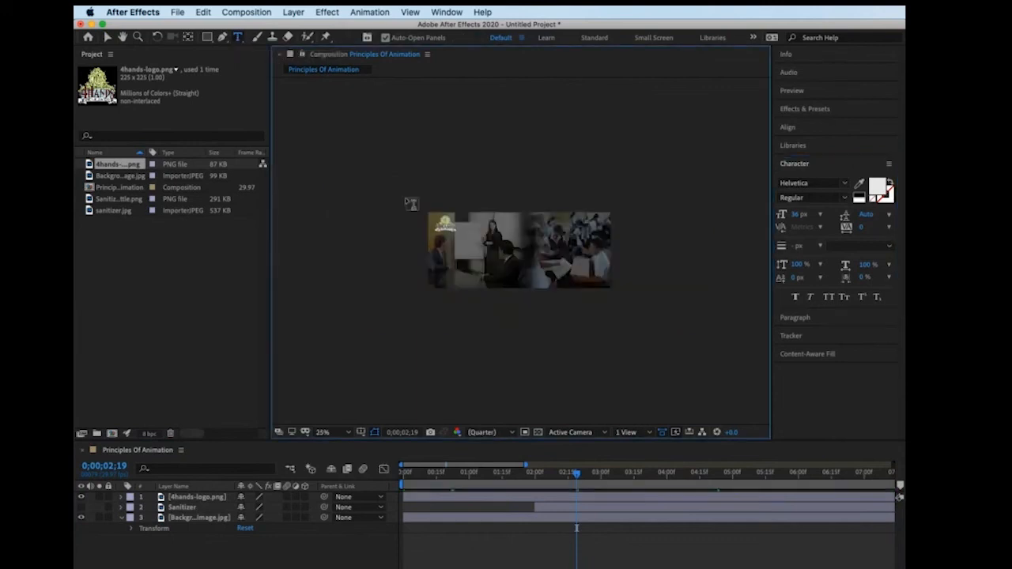
click(412, 204)
scroll(431, 199, down, 1)
scroll(431, 198, up, 2)
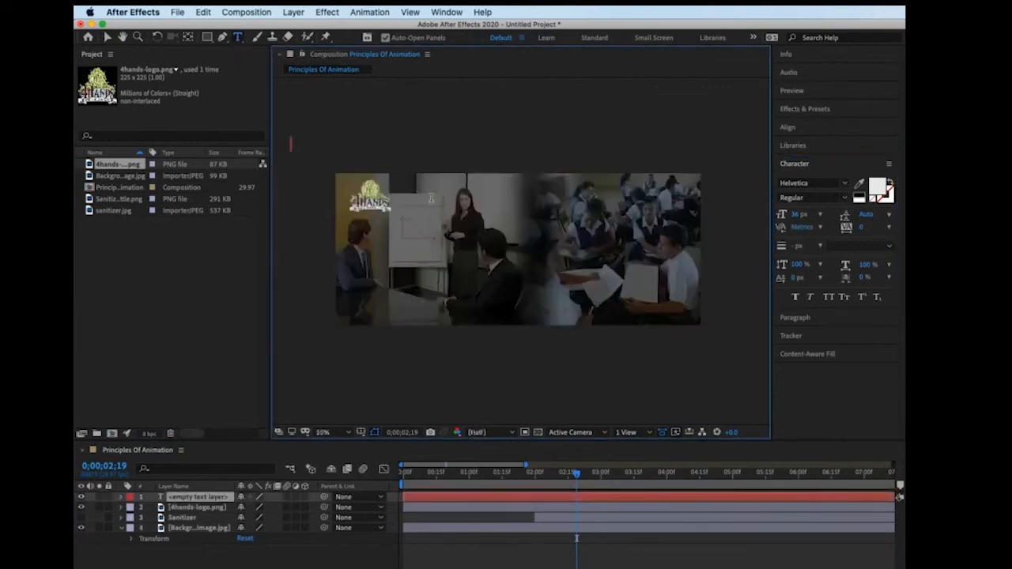
key(Escape)
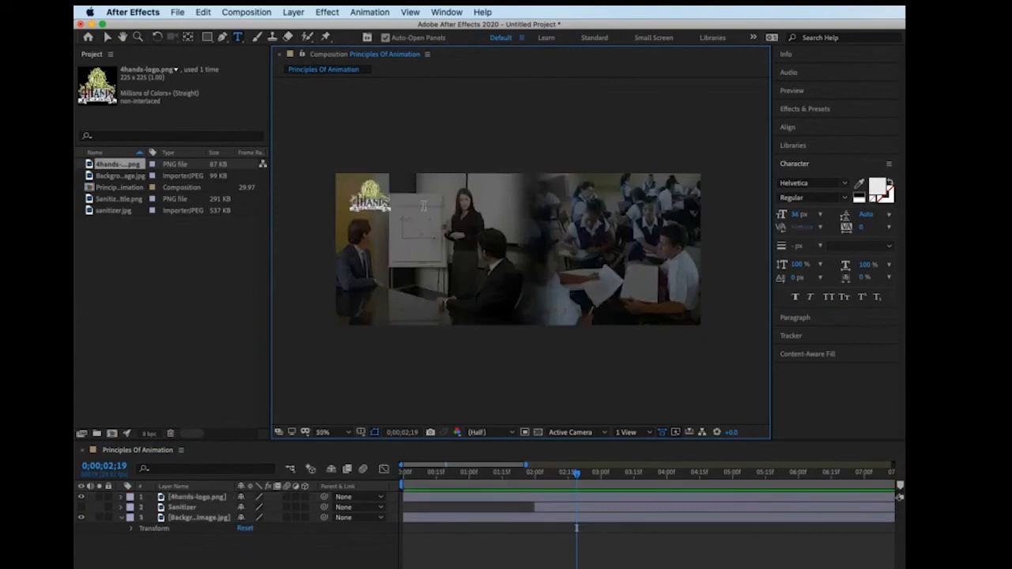
drag(424, 194, 659, 307)
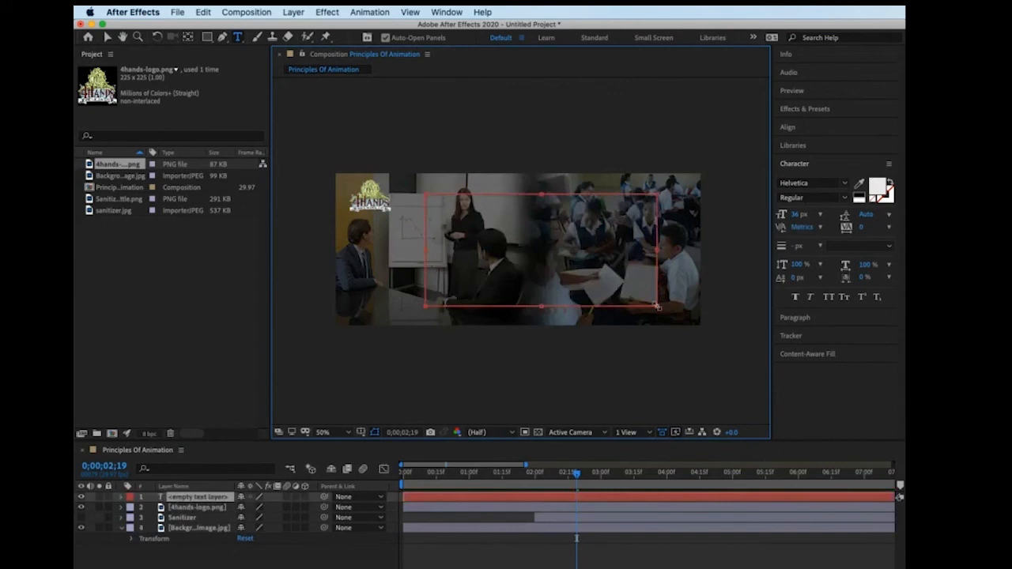
text(TEXT HERE)
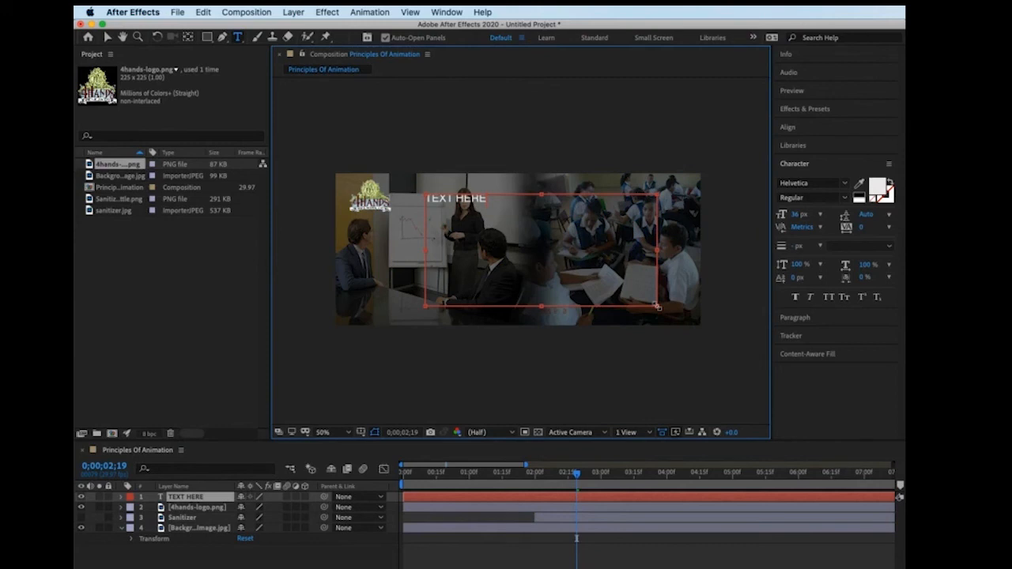
- Try enlarging the 4hands-logo.png layer to about 239.8, 197.0% scale and turning off its Position keyframing
click(122, 508)
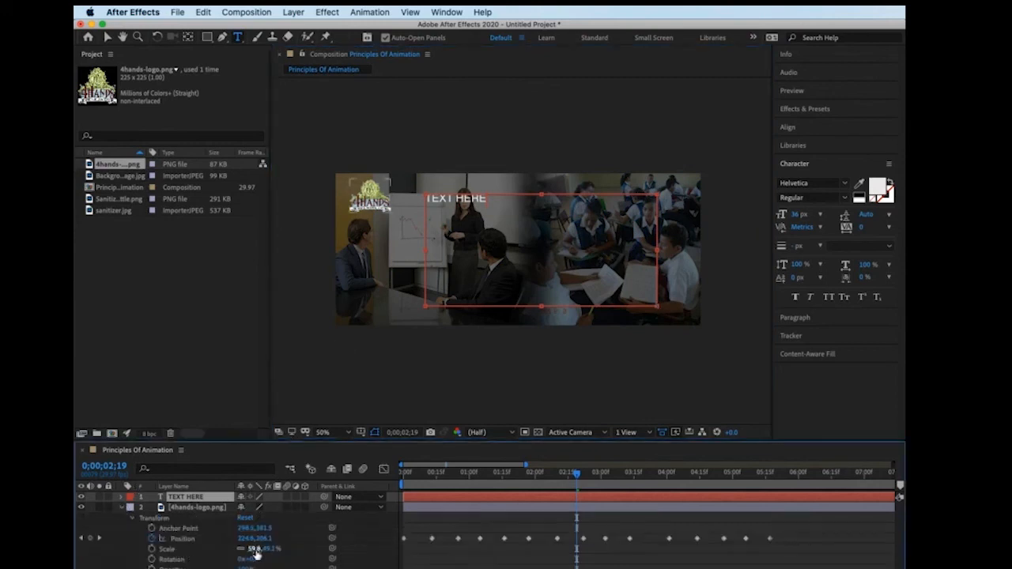
drag(257, 548, 323, 526)
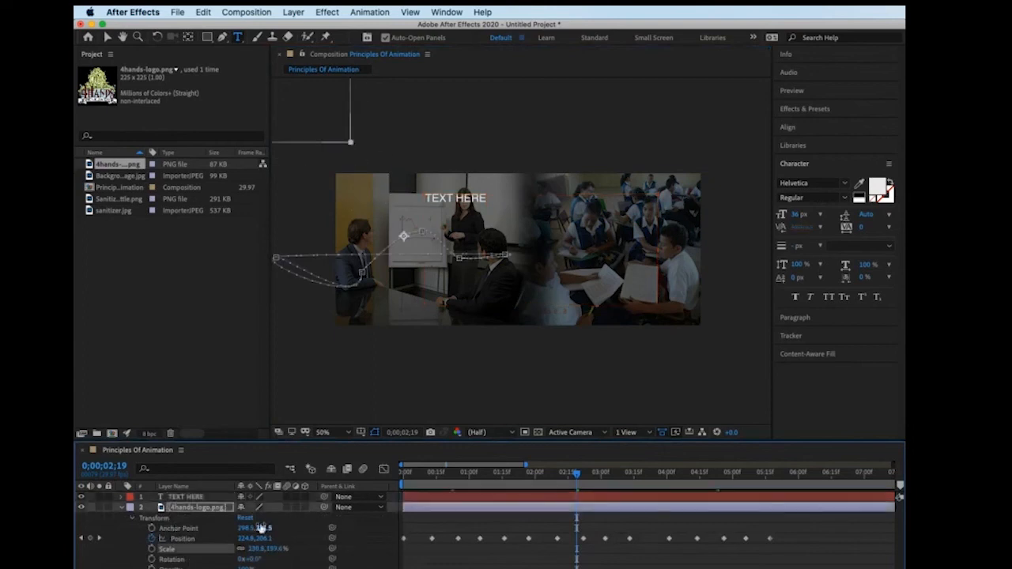
click(152, 539)
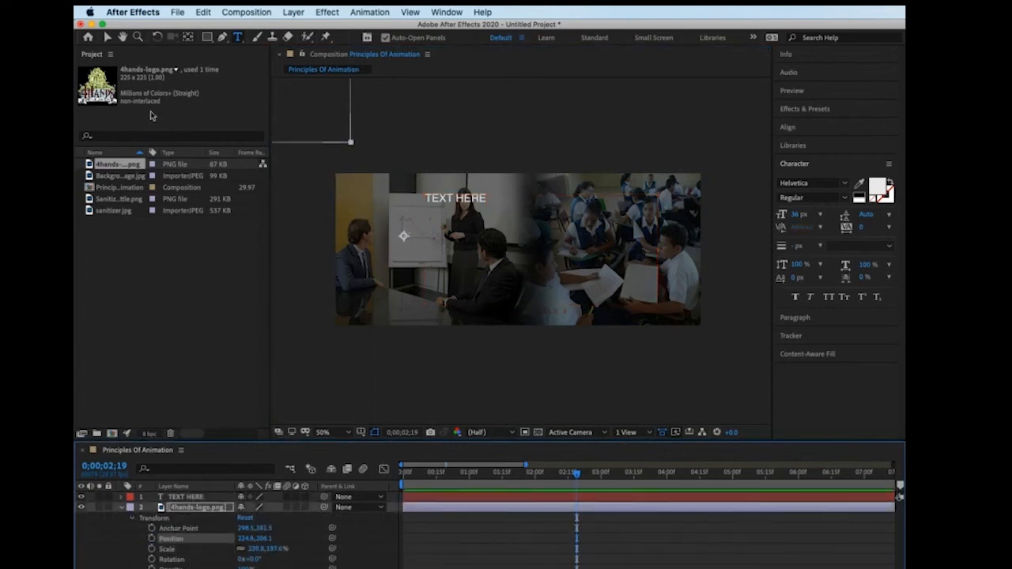
- Try moving the logo over the middle of the banner and enlarging it to about 301.8, 247.9% scale
click(108, 37)
drag(350, 143, 610, 408)
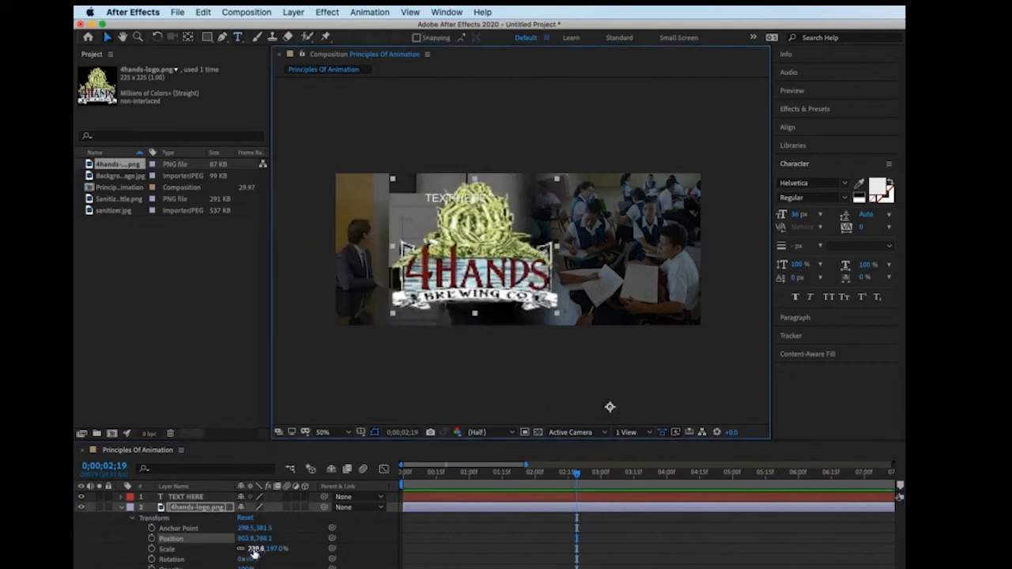
drag(254, 549, 282, 543)
drag(378, 245, 395, 273)
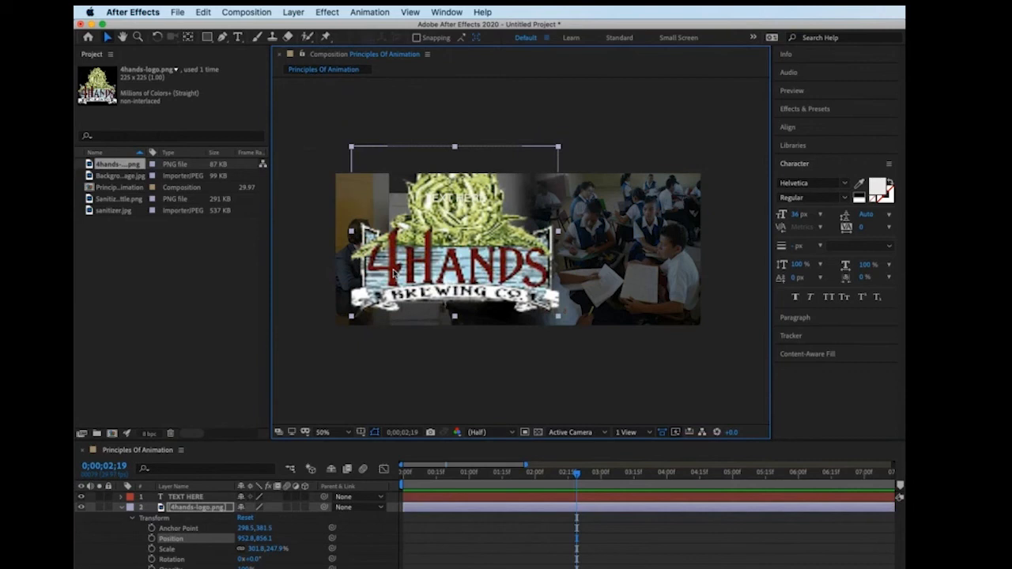
- Undo the logo's moves, both scale changes and the removal of its Position keyframes
key(super+z)
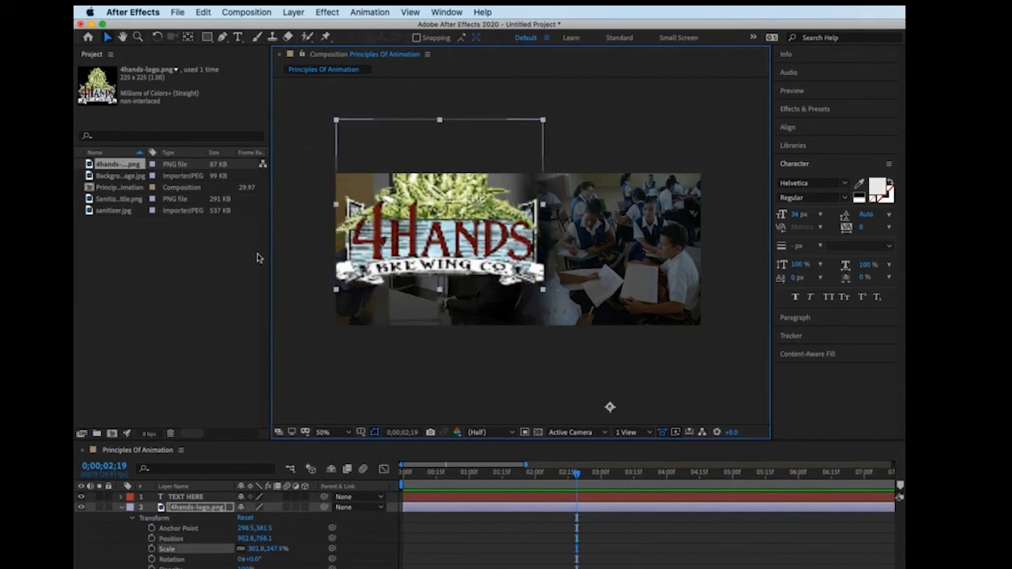
key(super+z)
key(super+z)
key(super+z)
key(super+z)
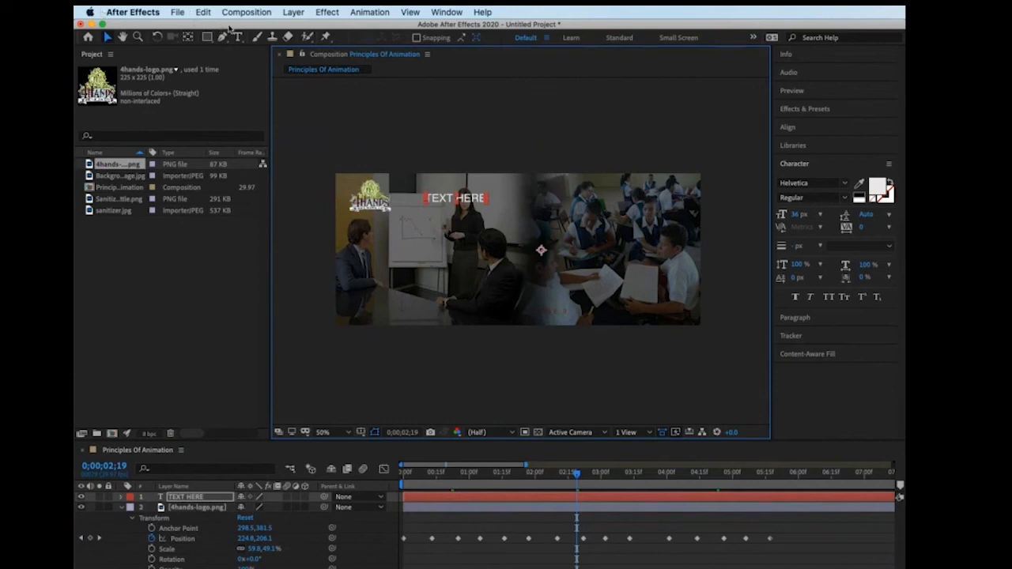
- Save the project as Untitled Project.aep in the Motion Graphics folder
click(174, 12)
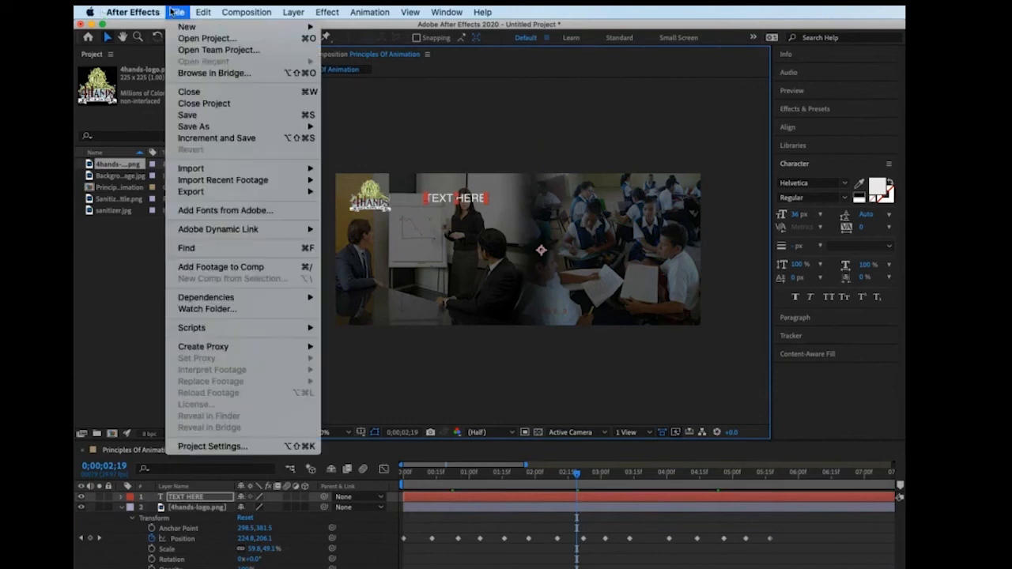
click(225, 116)
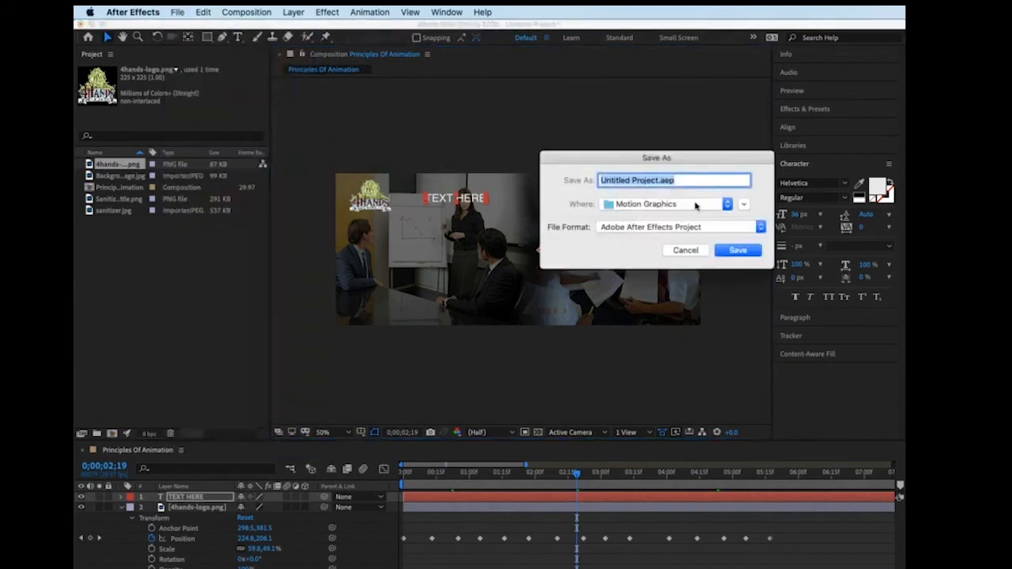
key(Return)
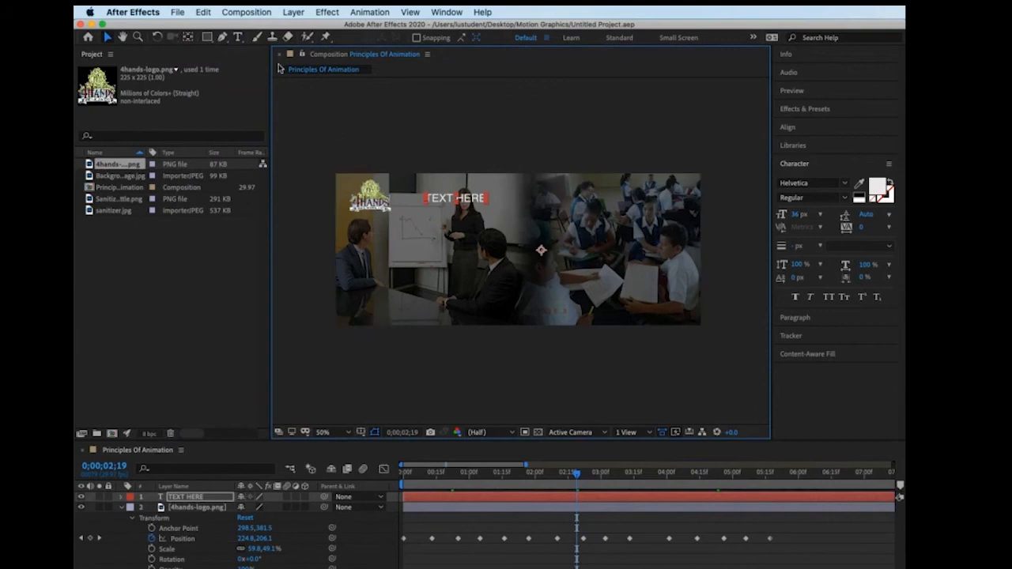
- Deselect all layers in the timeline and add the Principles Of Animation composition to the render queue
click(240, 455)
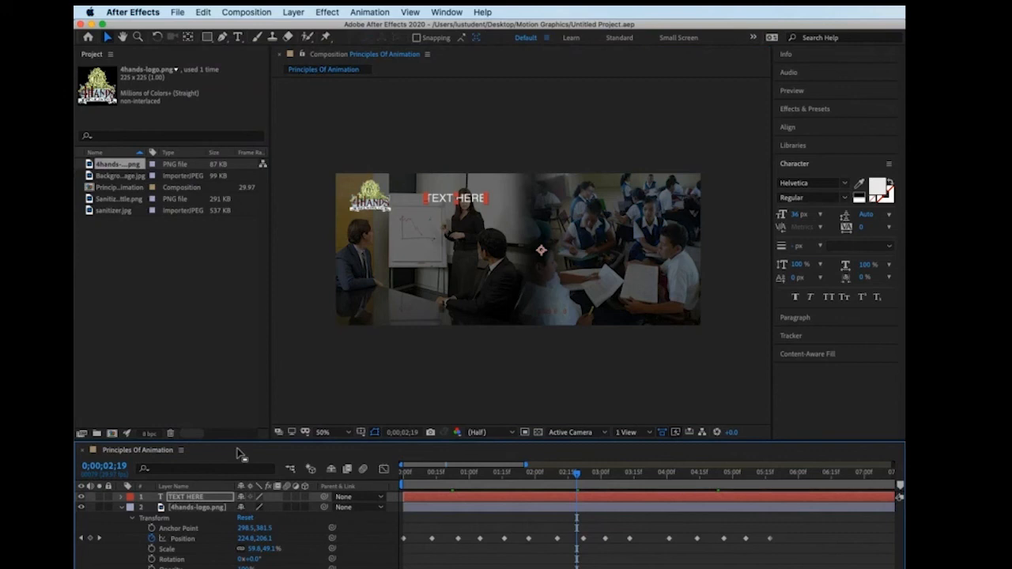
click(138, 177)
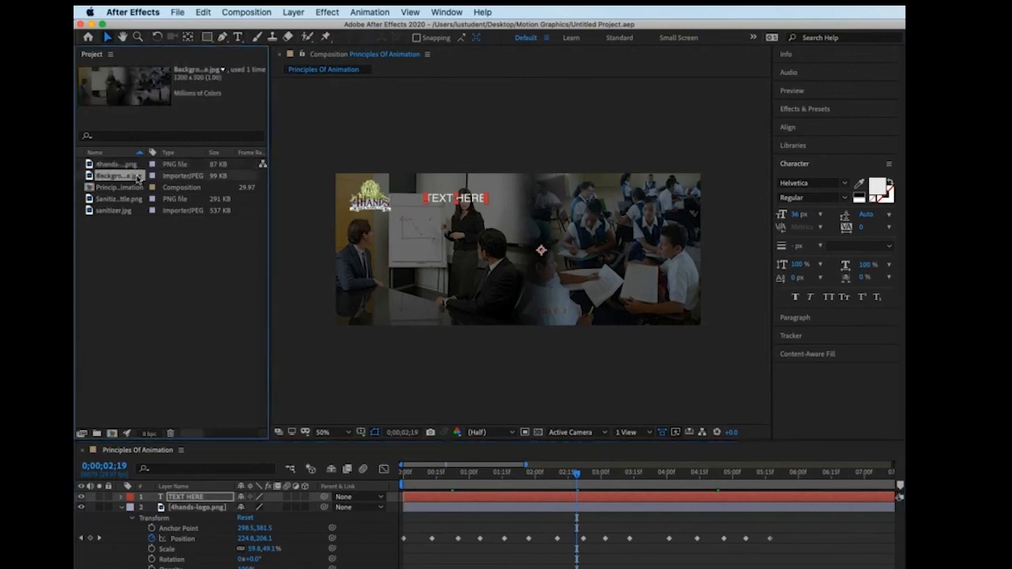
click(249, 451)
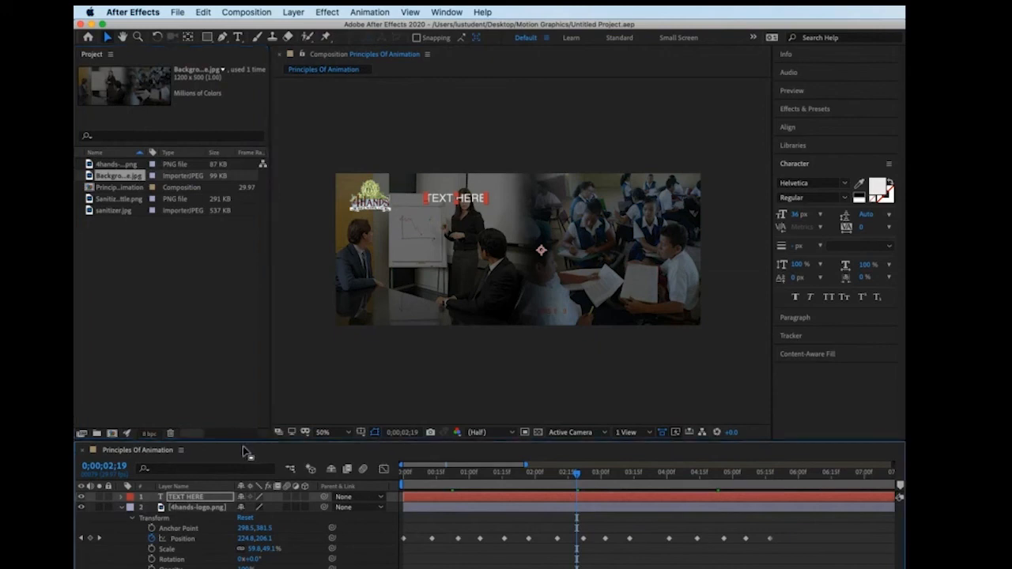
key(super+shift+a)
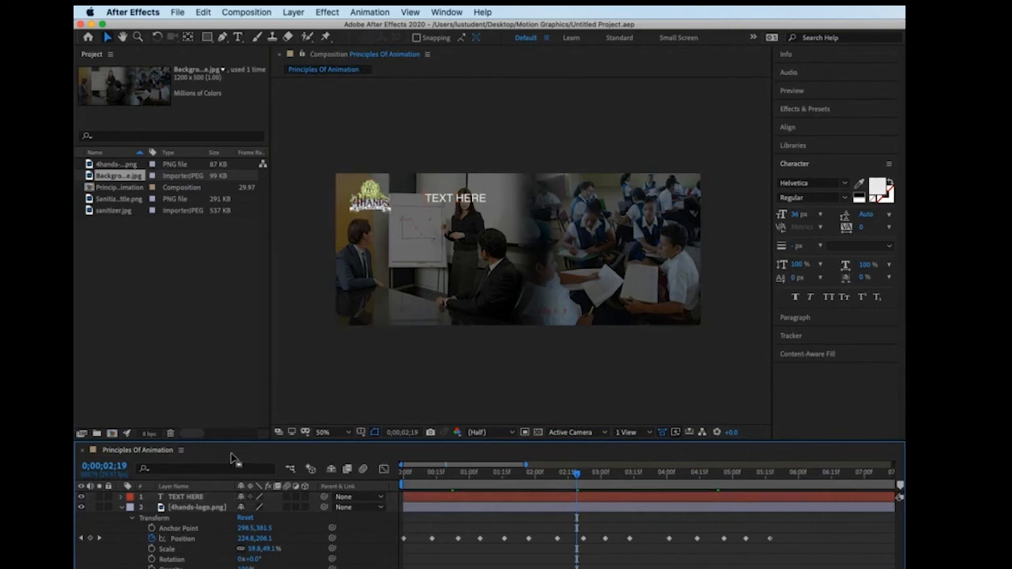
click(241, 12)
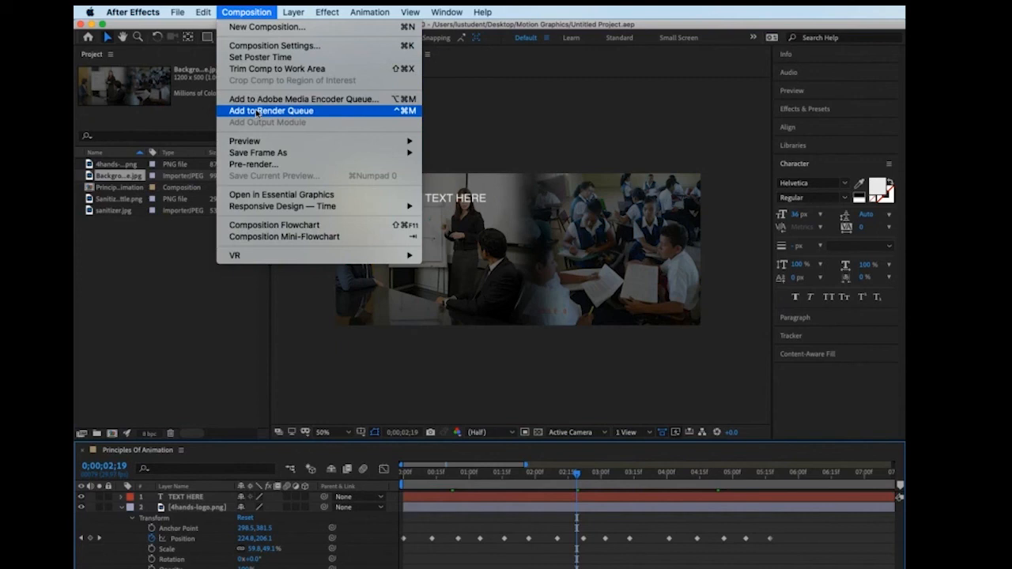
click(257, 112)
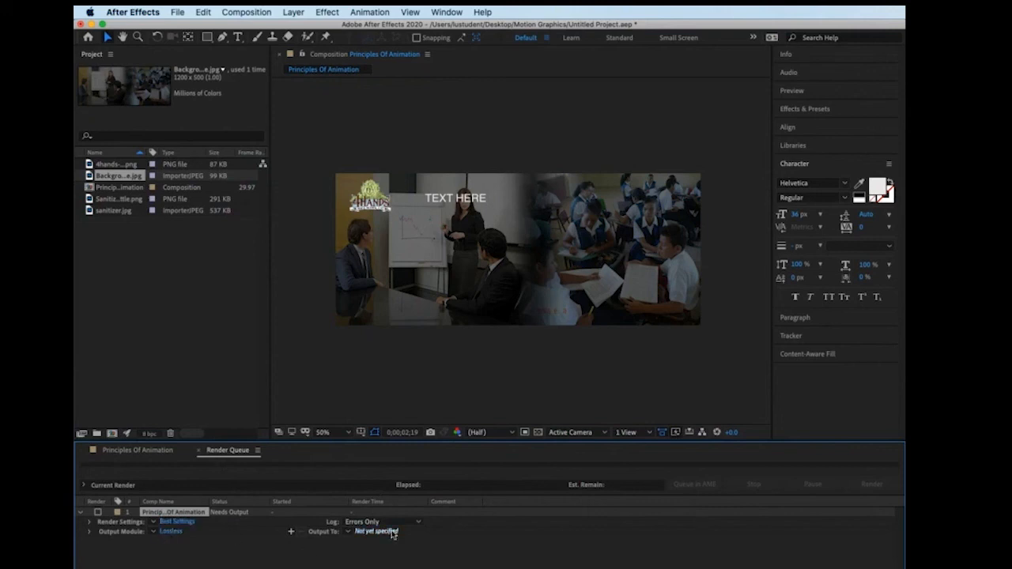
- Review the quality options in the Render Settings and accept them with Best quality and Full resolution
click(176, 523)
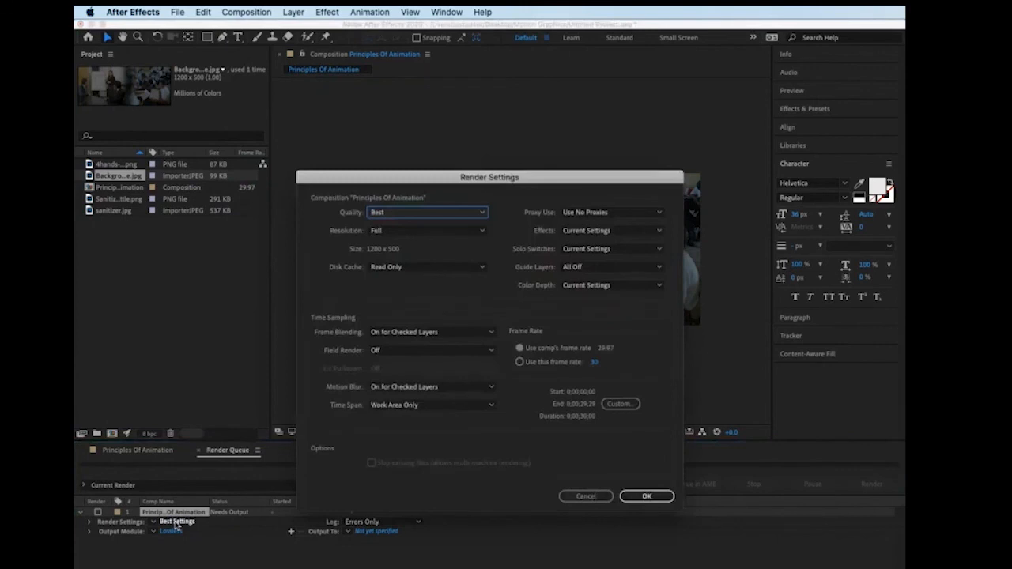
click(417, 218)
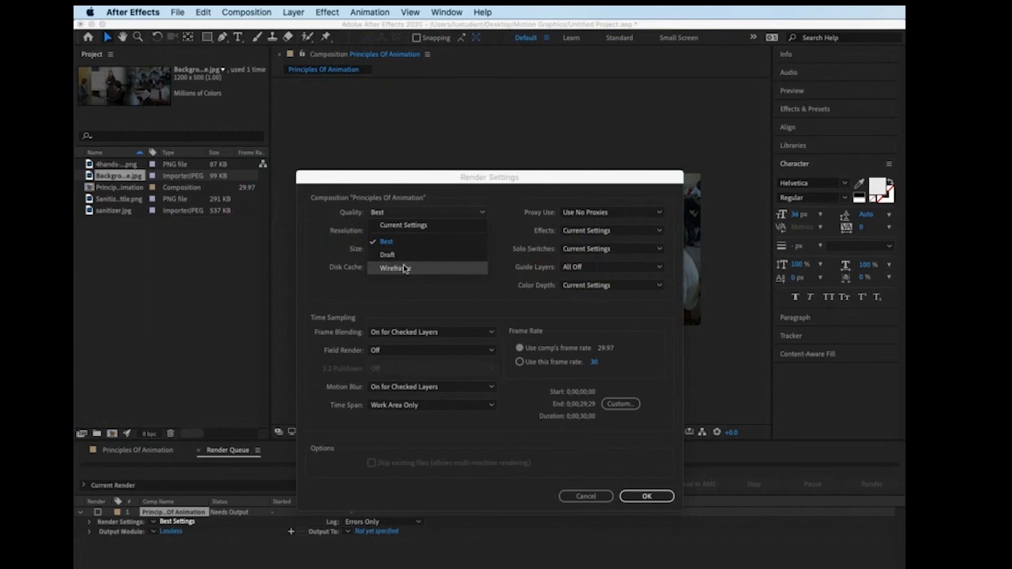
click(504, 253)
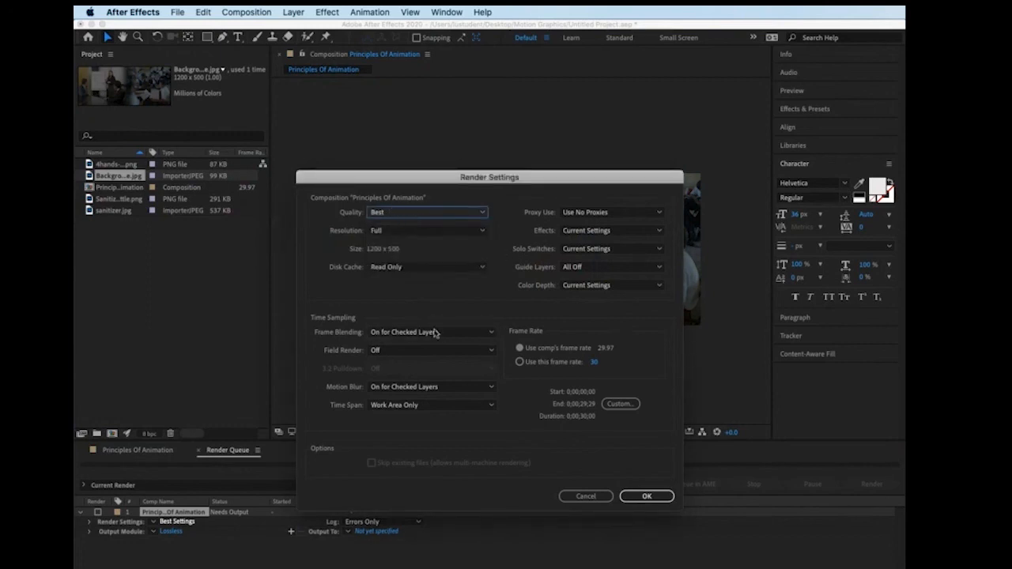
click(646, 496)
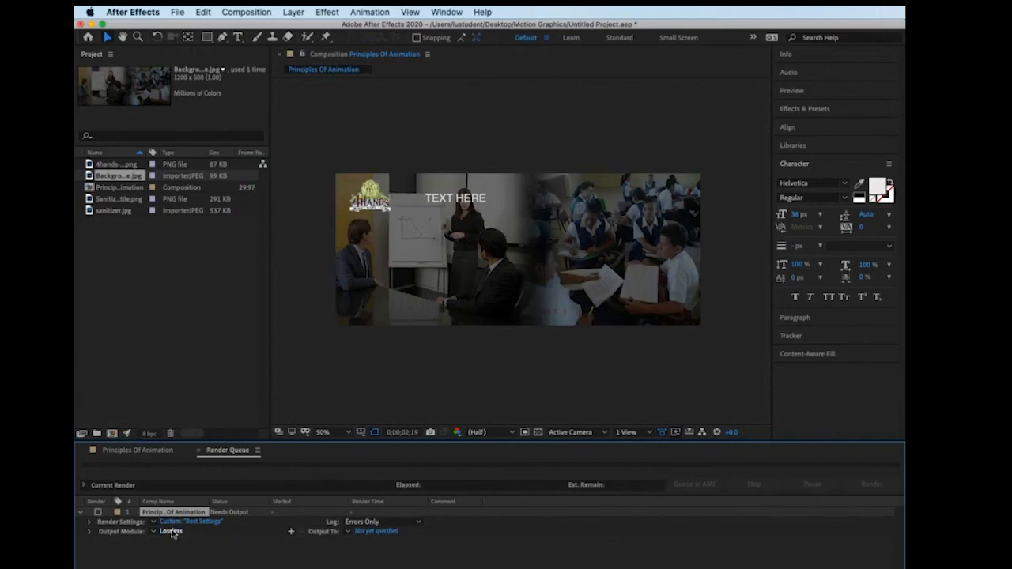
- Configure the output module as QuickTime with the DVCPRO HD 1080p30 video codec and accept the settings
click(171, 532)
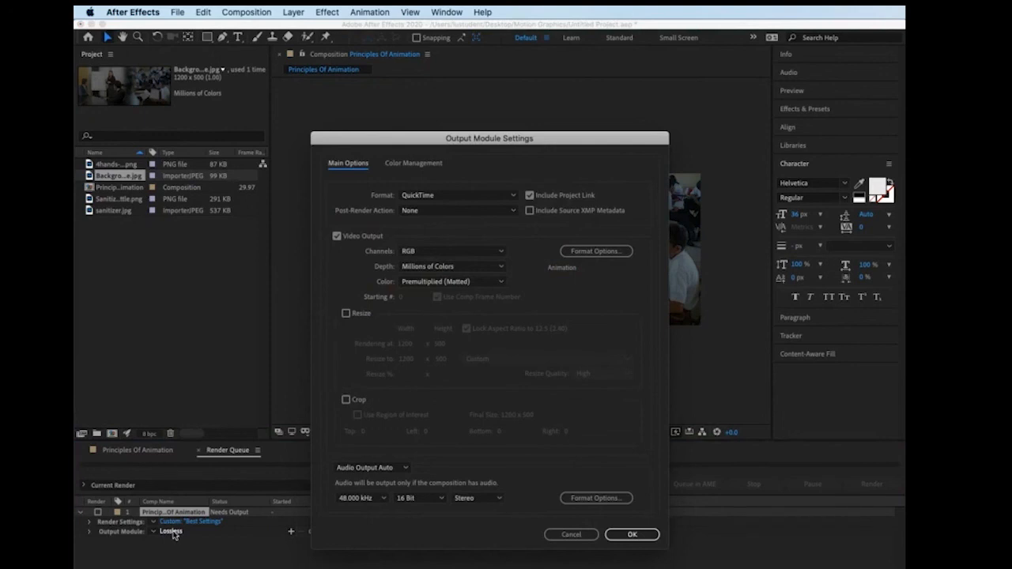
click(487, 198)
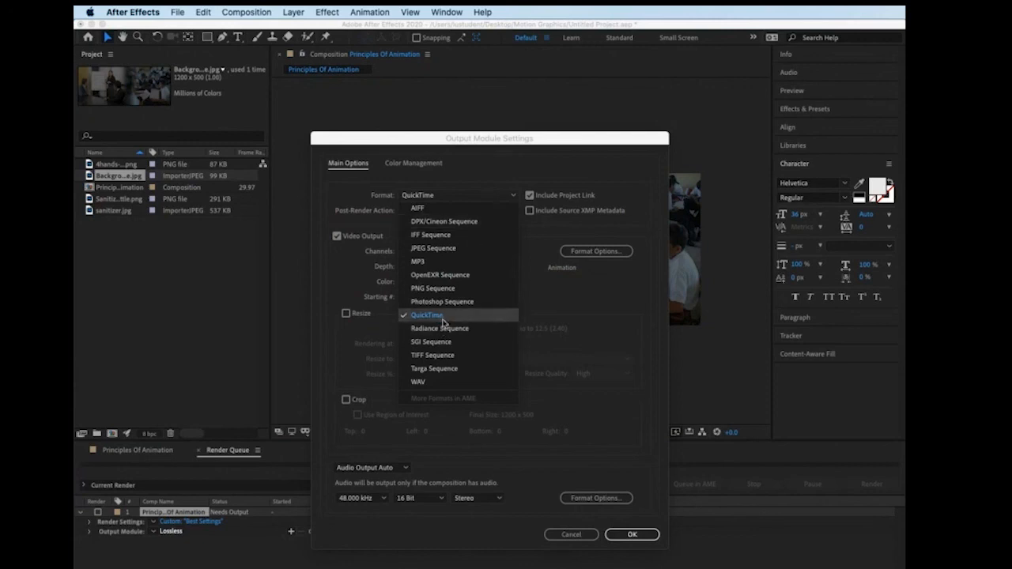
click(426, 315)
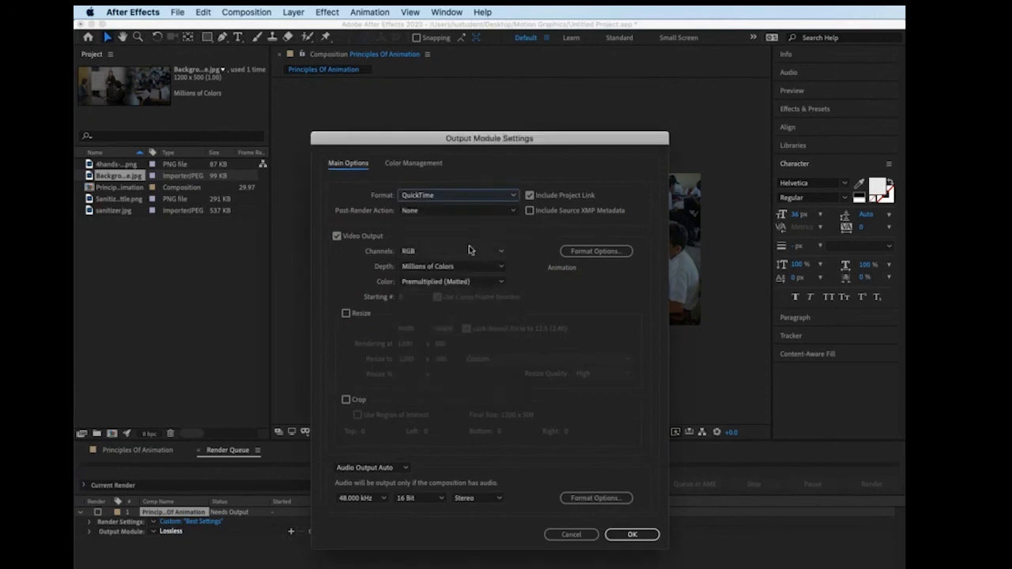
click(605, 253)
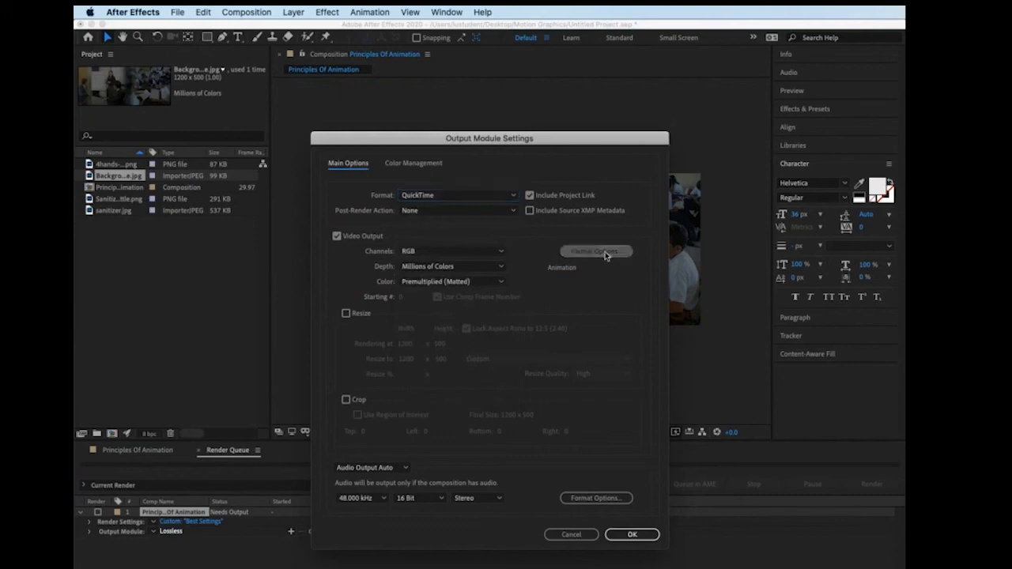
click(558, 168)
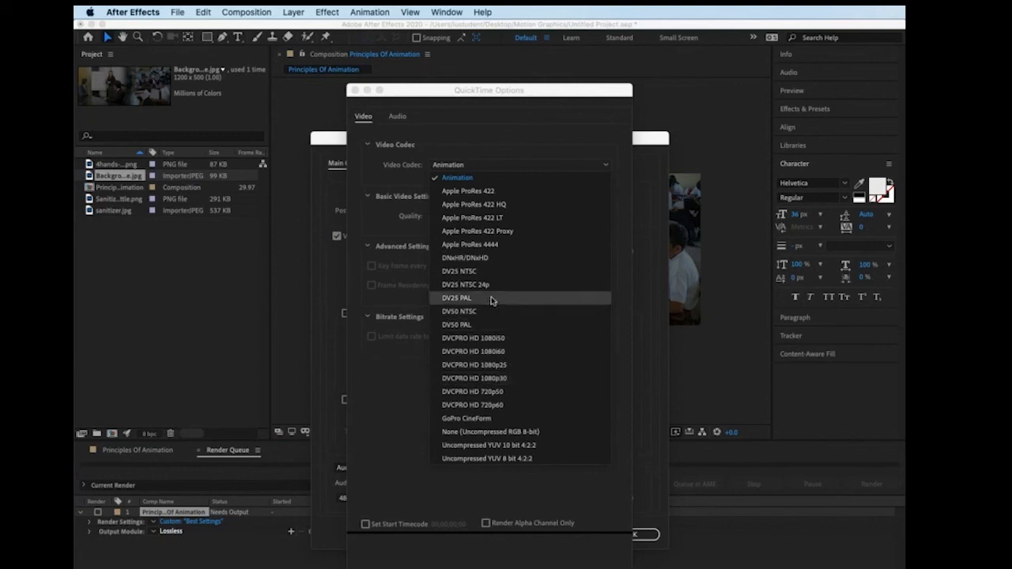
click(492, 380)
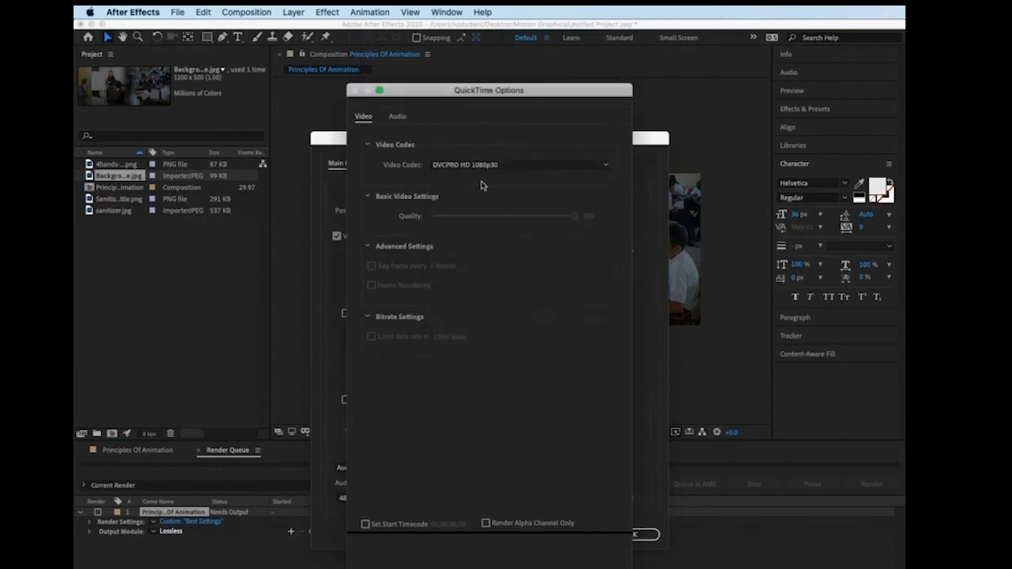
click(561, 550)
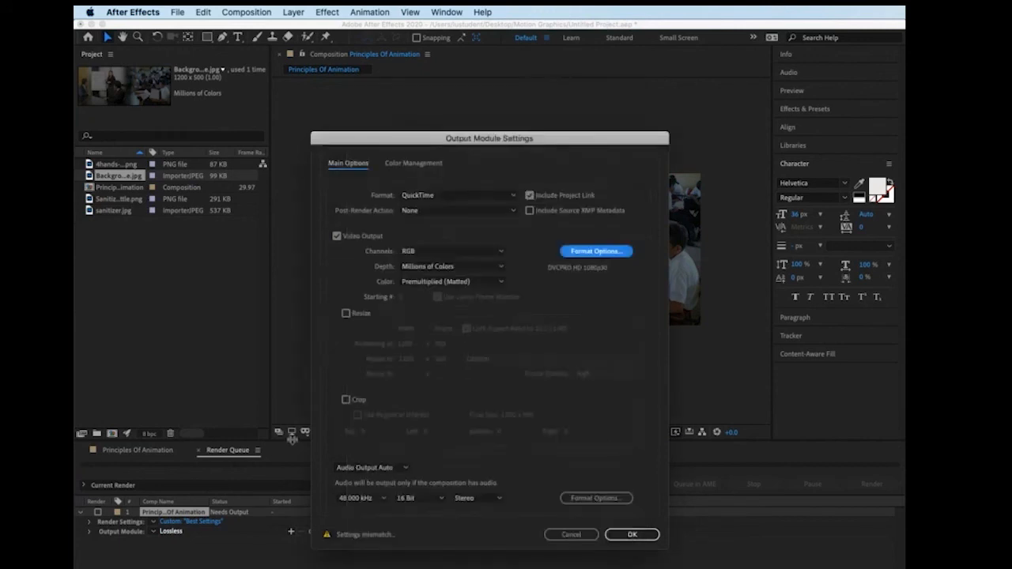
click(635, 536)
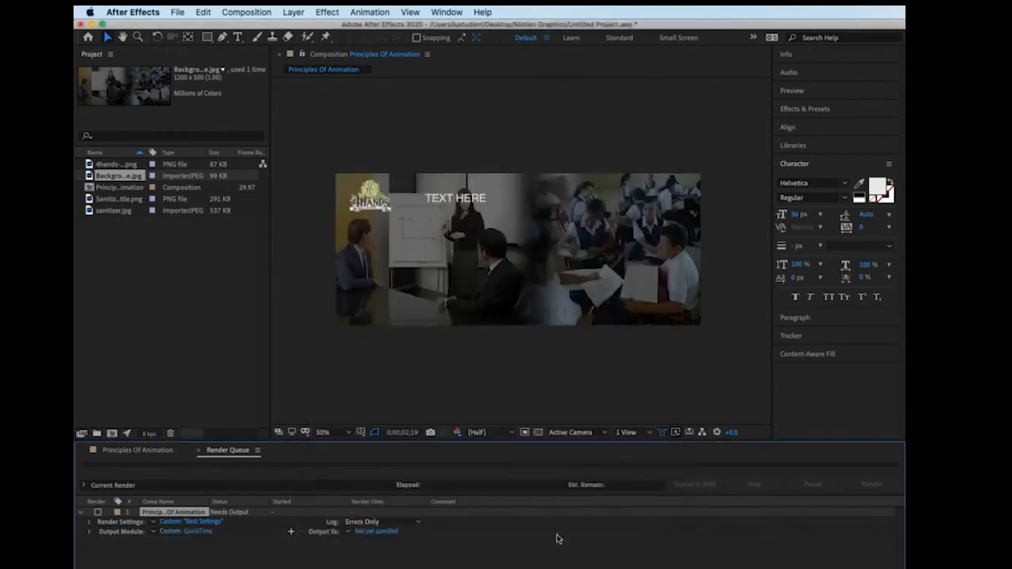
- Set the render output to Principles Of Animation.mov in a new RENDERS folder inside Motion Graphics
click(379, 533)
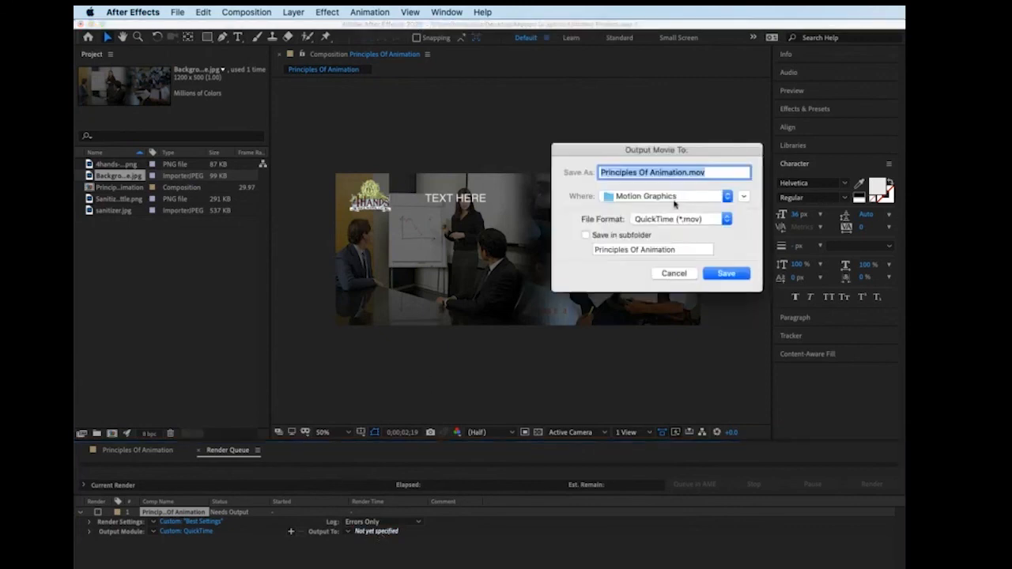
click(719, 203)
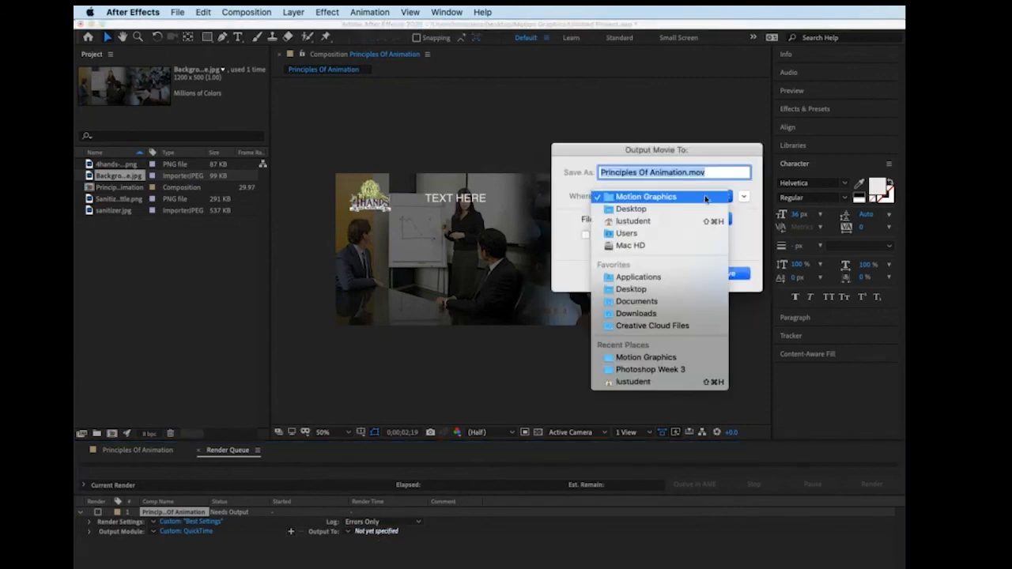
click(717, 203)
click(743, 196)
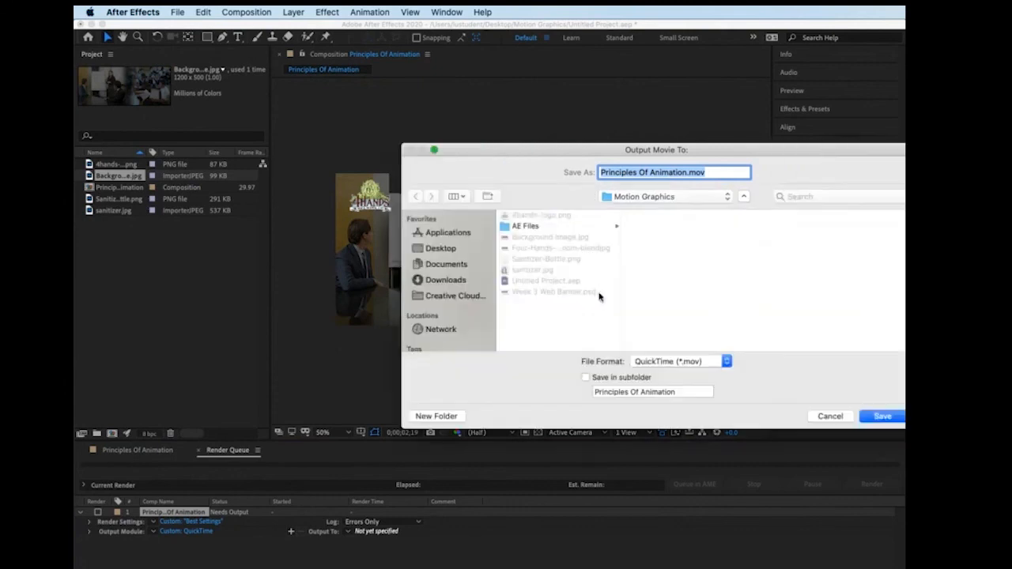
click(419, 415)
text(R)
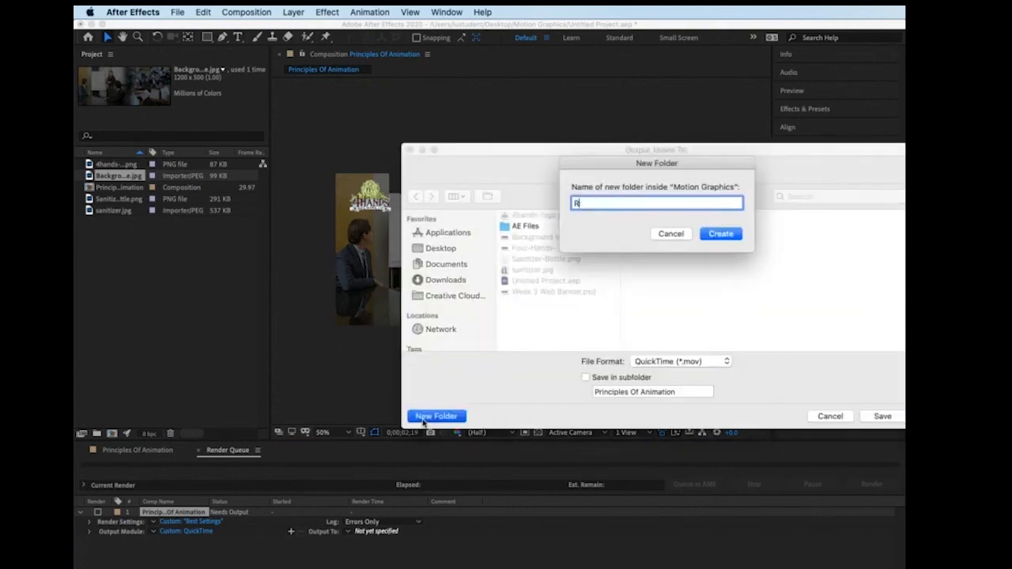
text(ENDERS)
click(719, 234)
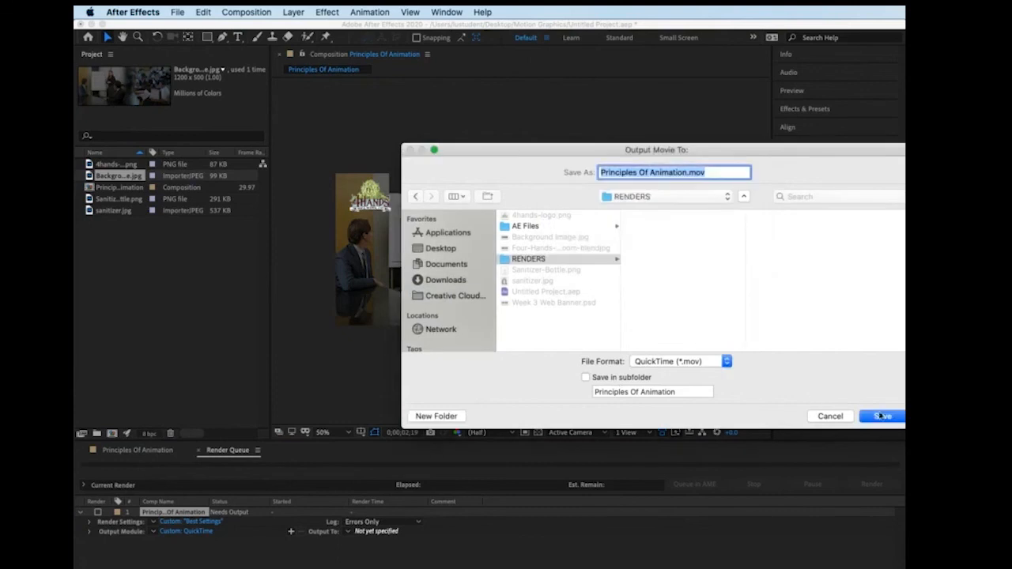
click(879, 416)
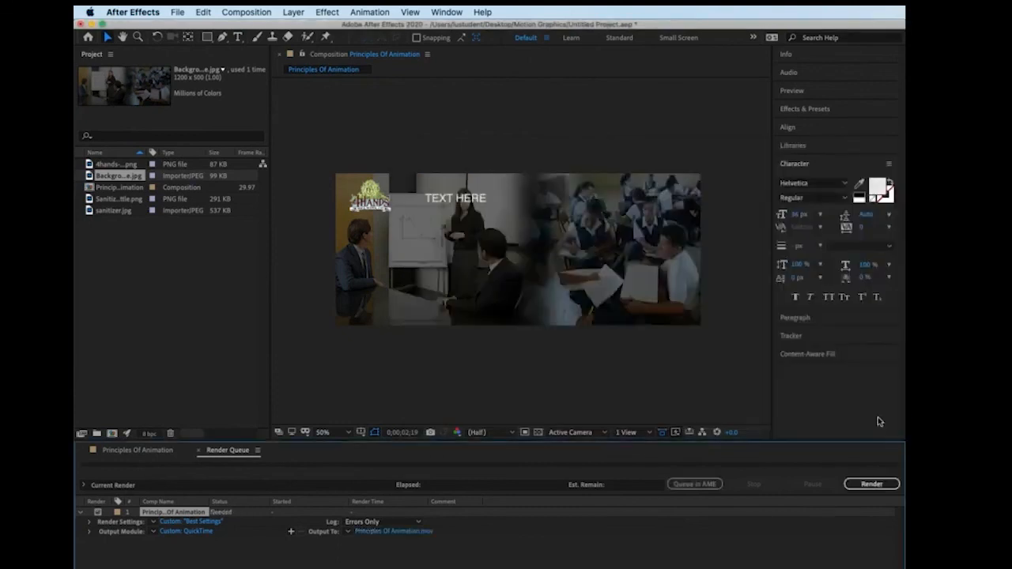
- Start rendering the queued composition, stop the render partway and return to the Principles Of Animation timeline
click(870, 484)
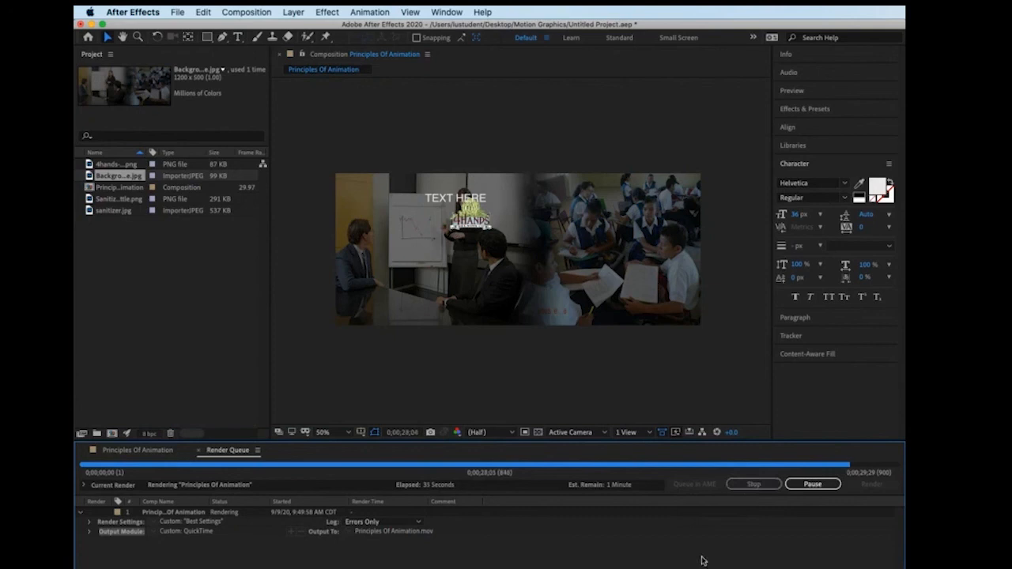
click(755, 484)
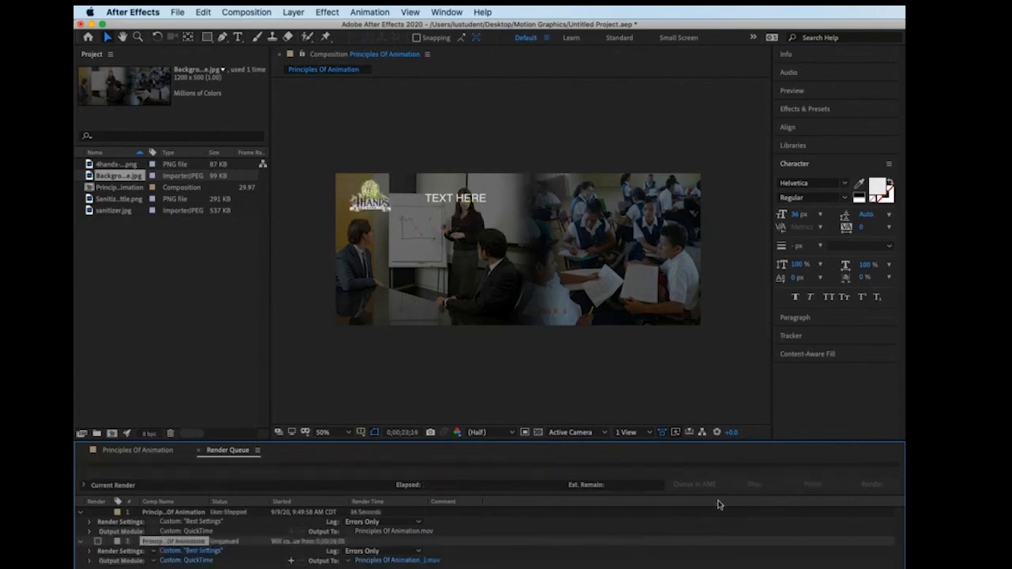
click(122, 452)
click(222, 453)
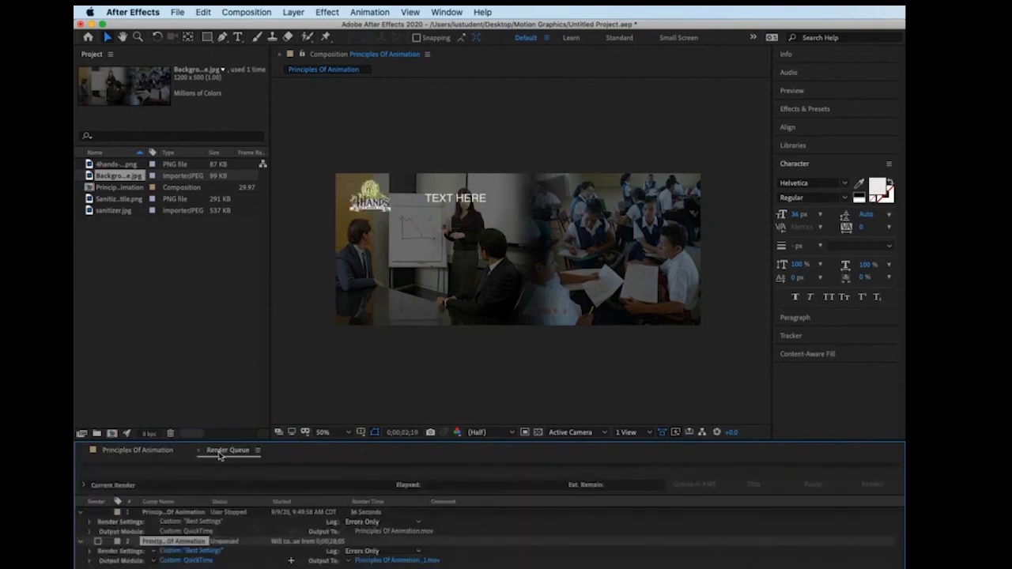
click(137, 452)
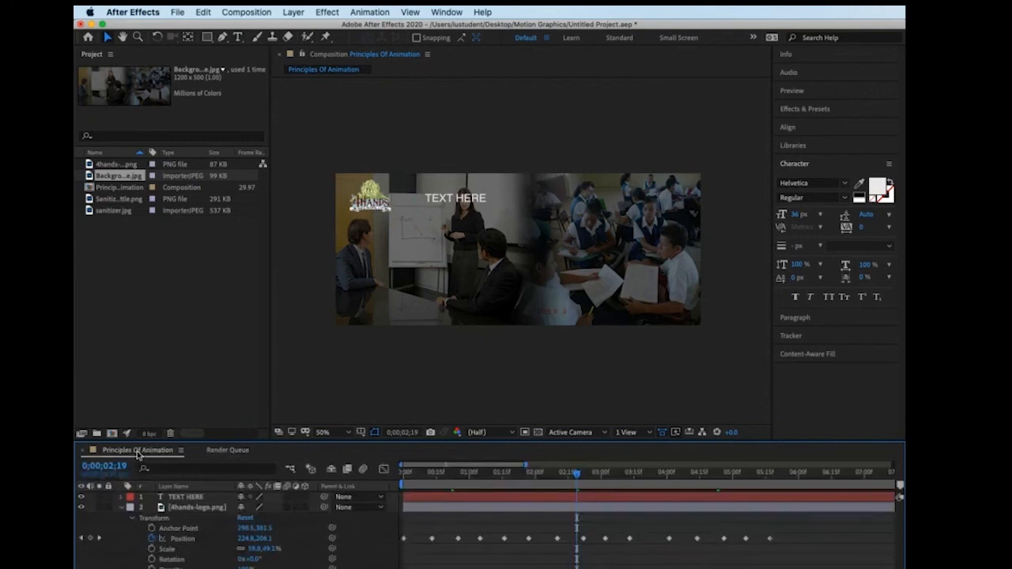
- Set the Principles Of Animation composition's duration to 0;00;06;00 in its composition settings
click(90, 190)
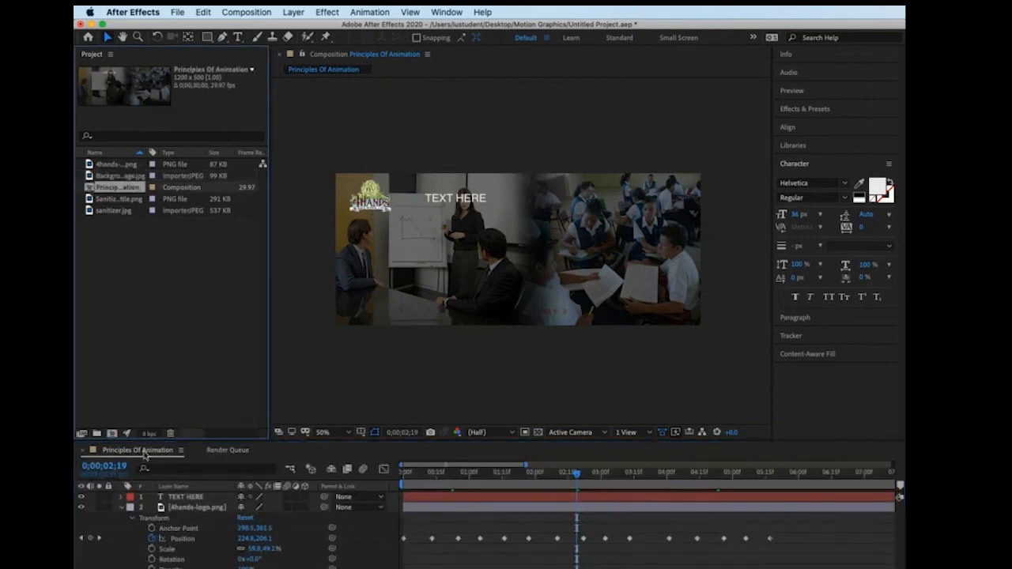
click(144, 455)
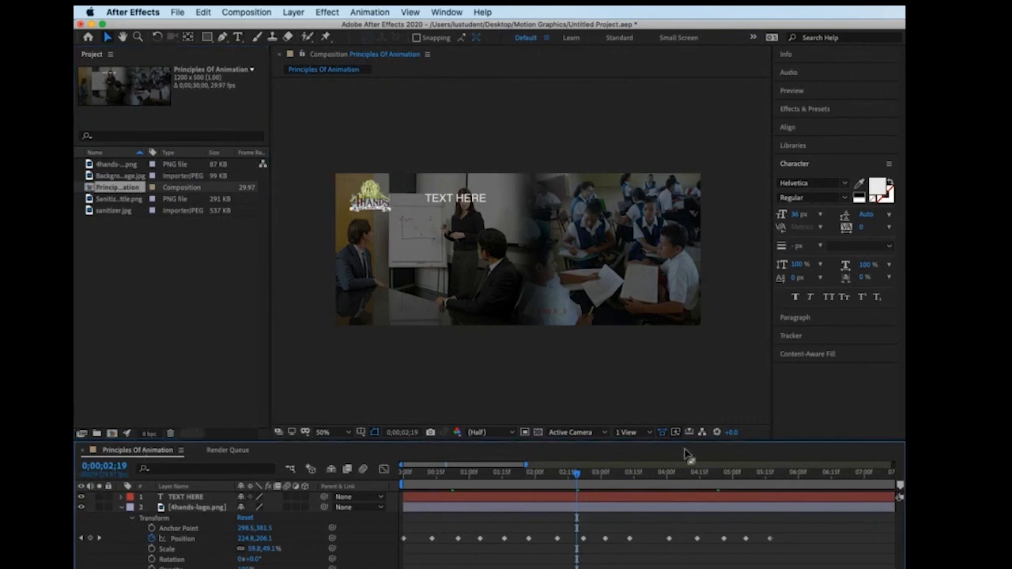
drag(585, 484, 648, 487)
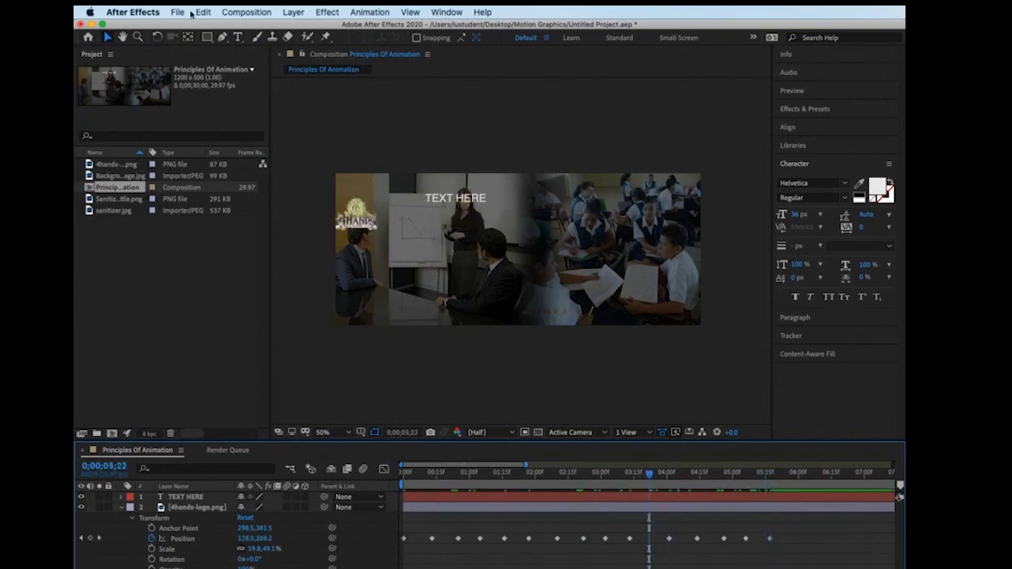
click(236, 13)
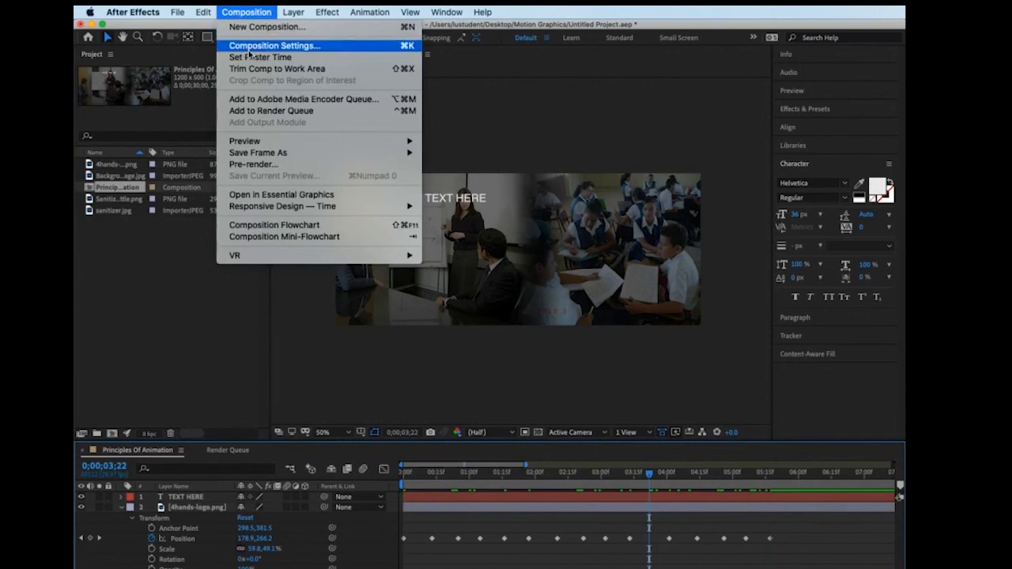
click(249, 47)
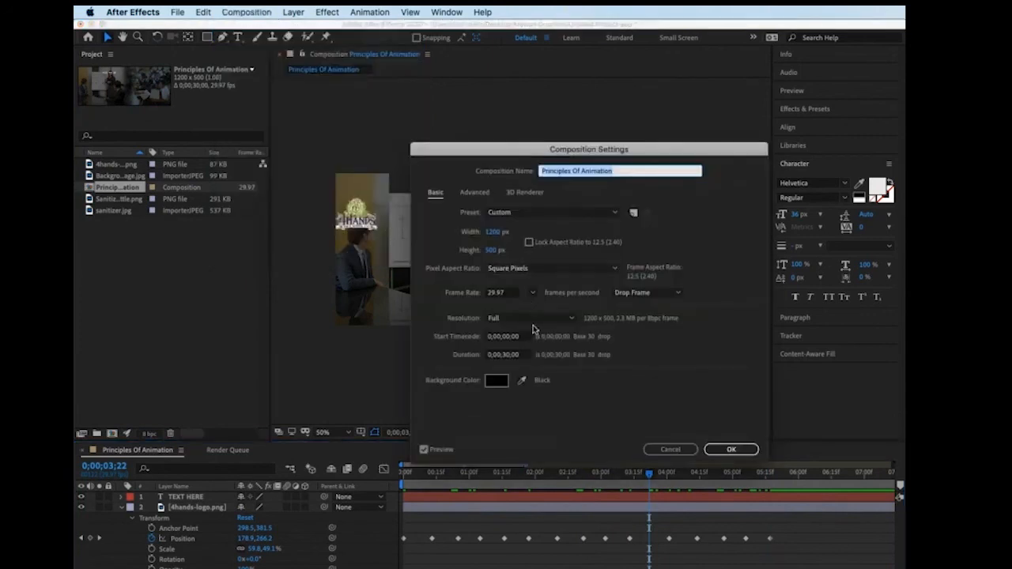
click(509, 355)
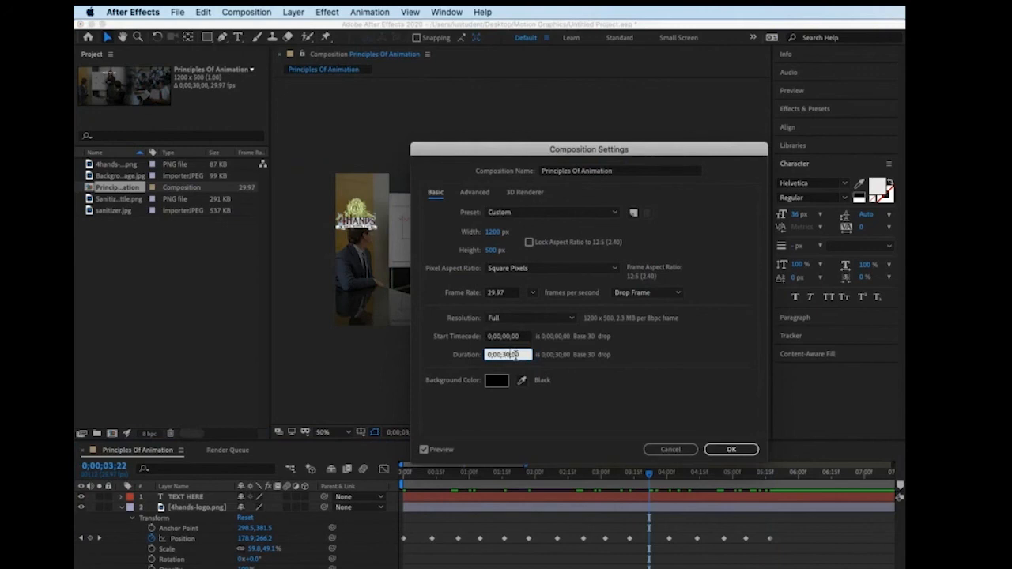
key(BackSpace)
key(BackSpace)
text(06)
click(729, 450)
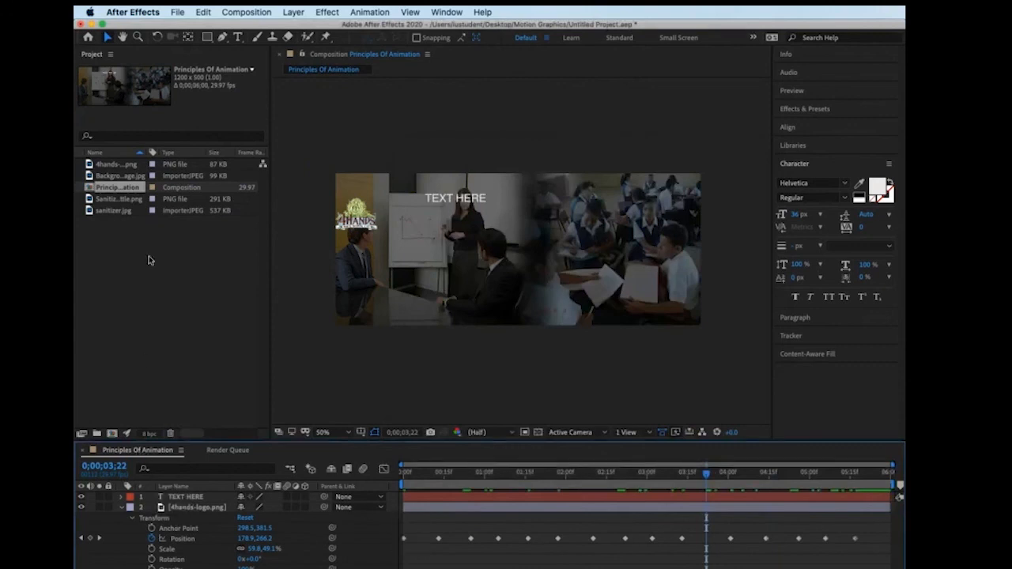
- Add the composition to the Adobe Media Encoder queue and hide After Effects
click(247, 12)
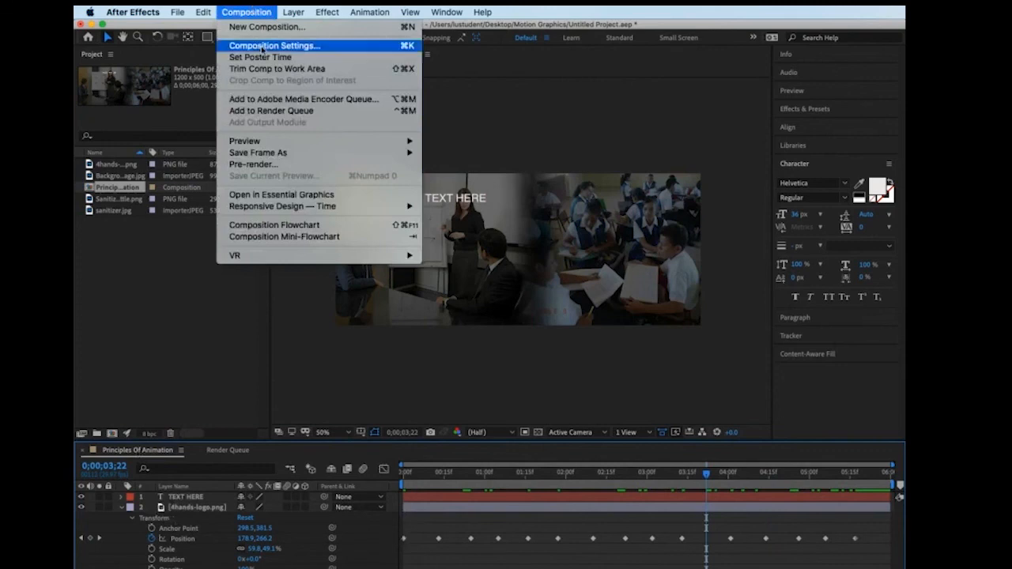
click(285, 100)
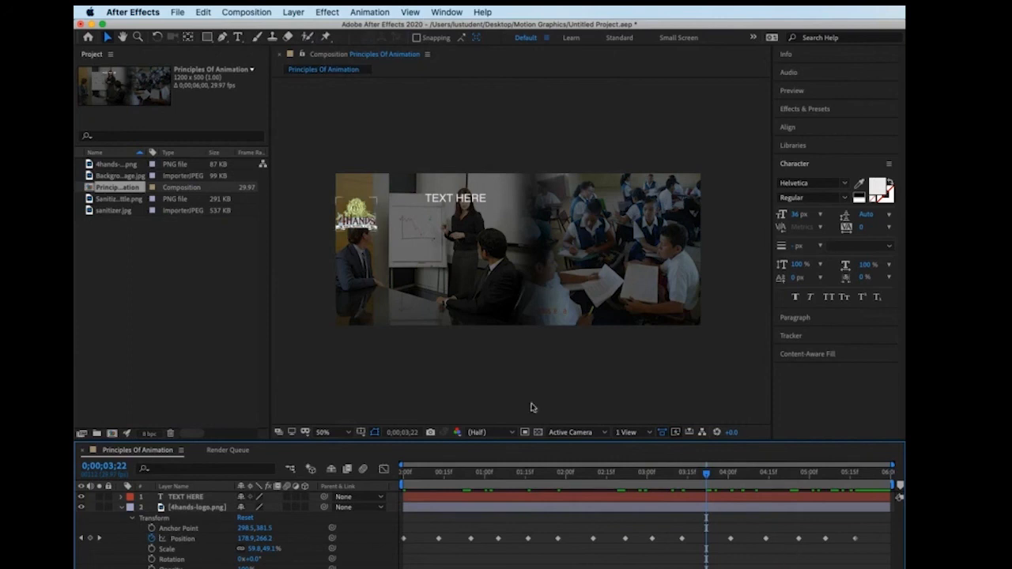
click(153, 11)
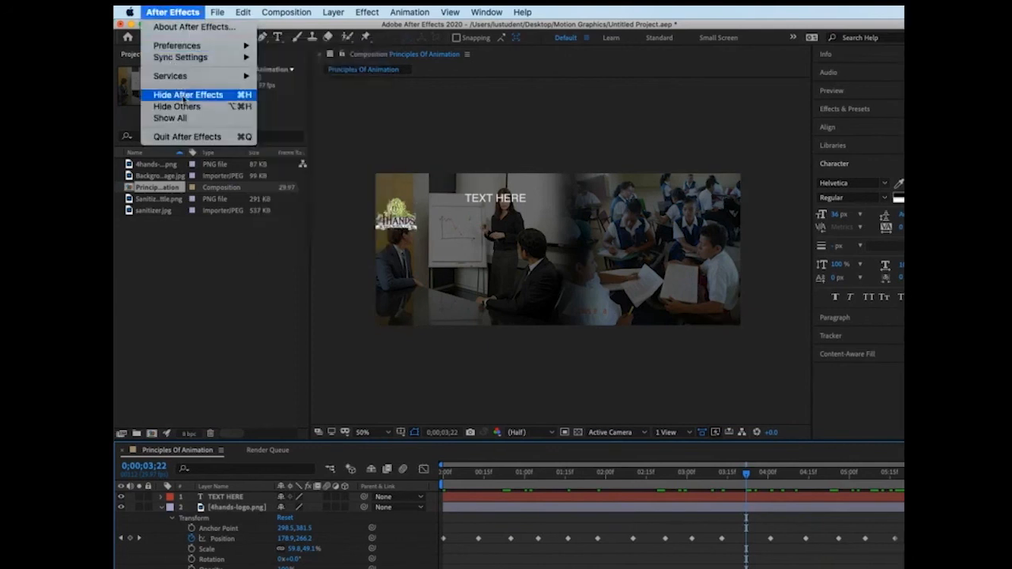
click(155, 92)
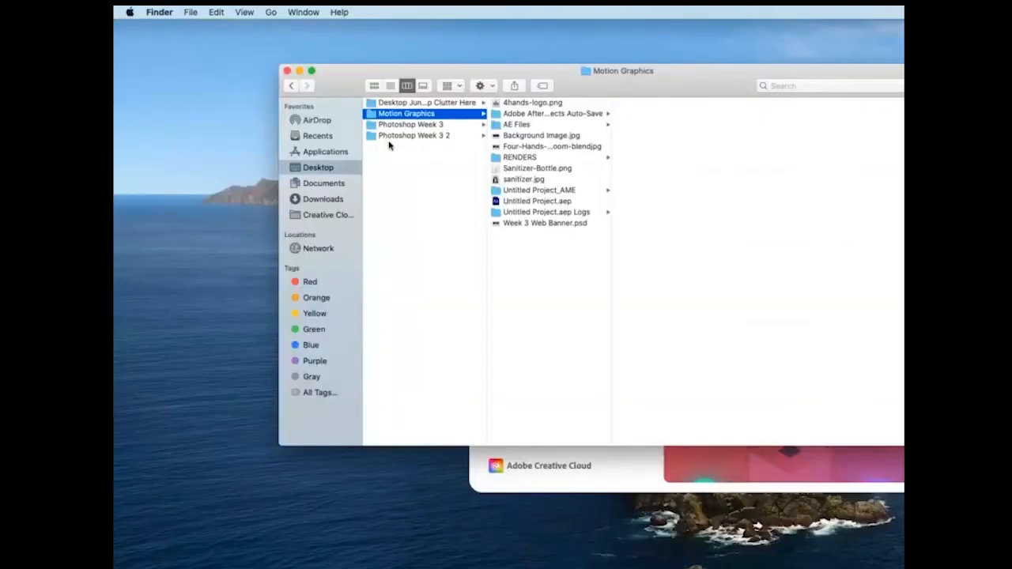
- Minimize the Motion Graphics Finder window and bring the Media Encoder window to the front
click(299, 71)
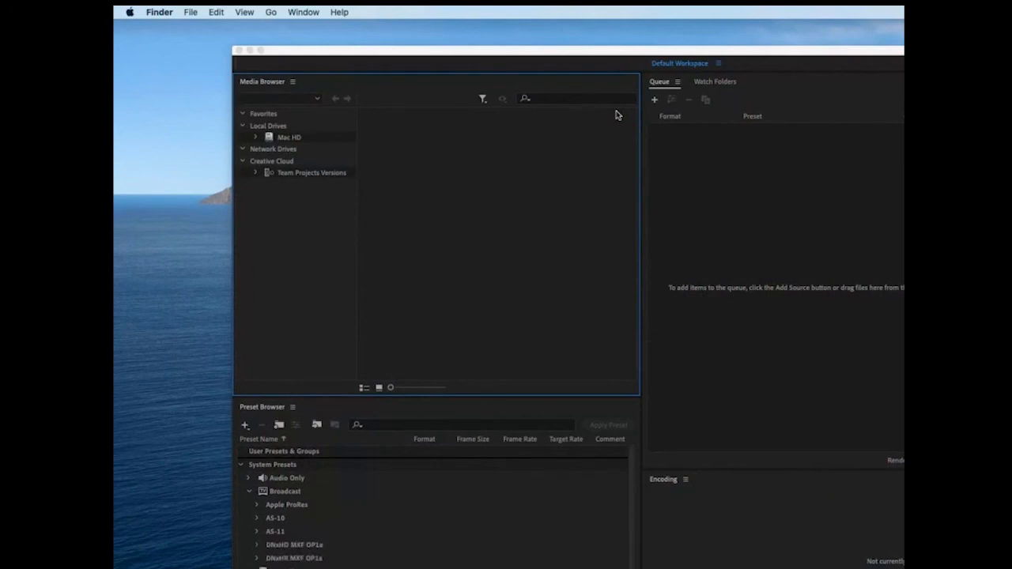
drag(609, 53, 561, 43)
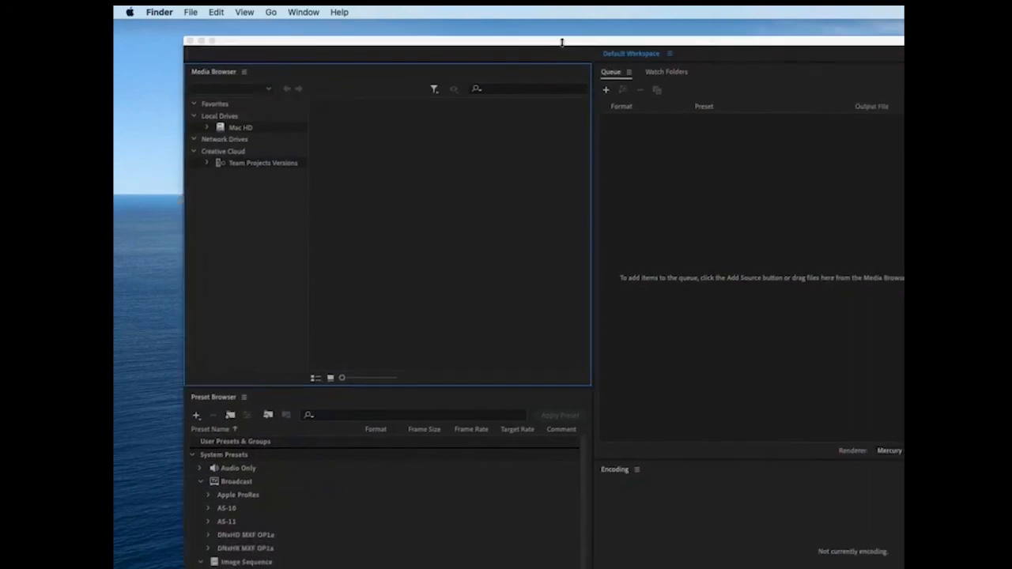
click(562, 43)
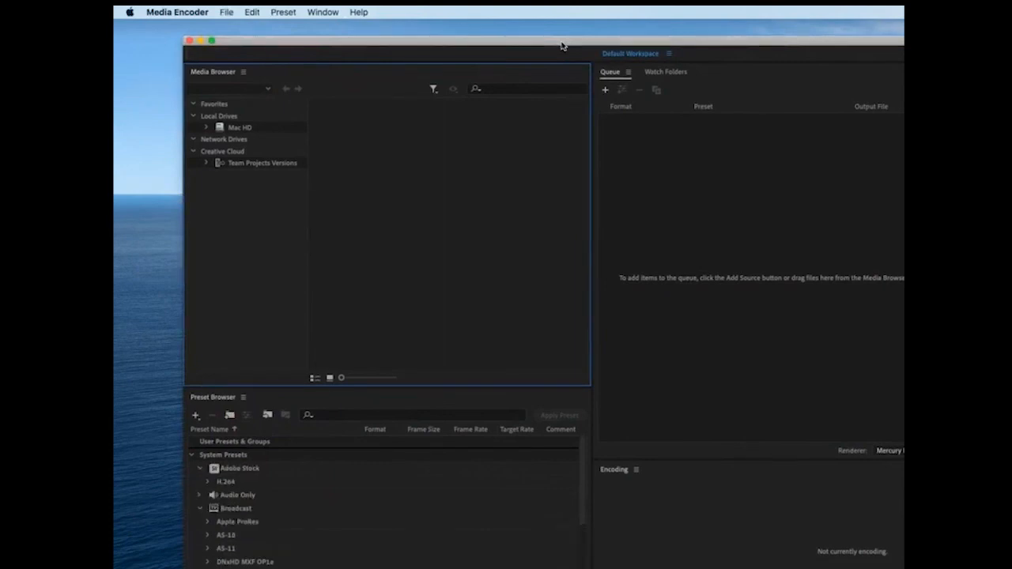
- Set the queued Principles Of Animation composition to the H.264 format with the Facebook 1080p Full HD preset
click(782, 227)
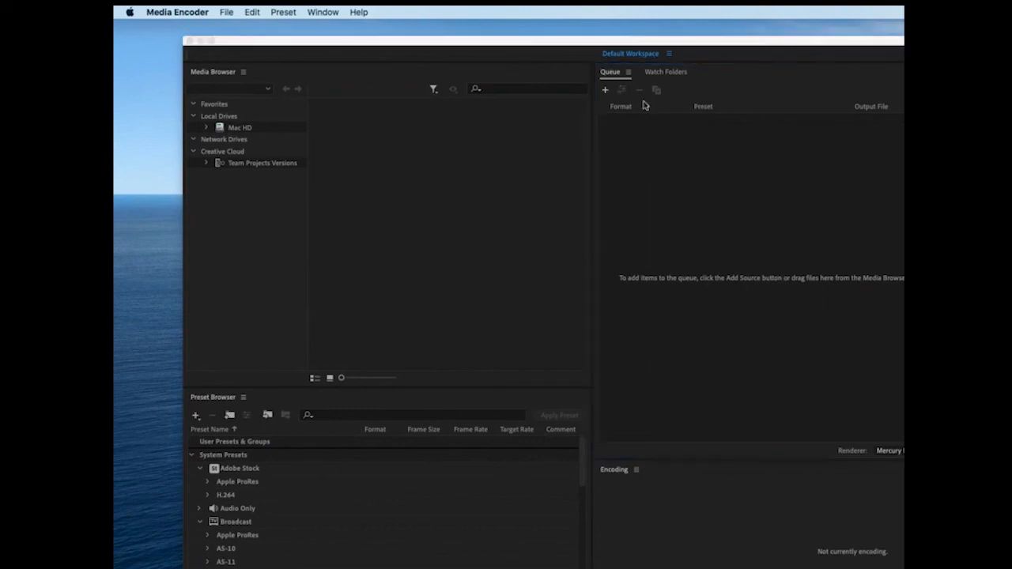
click(795, 234)
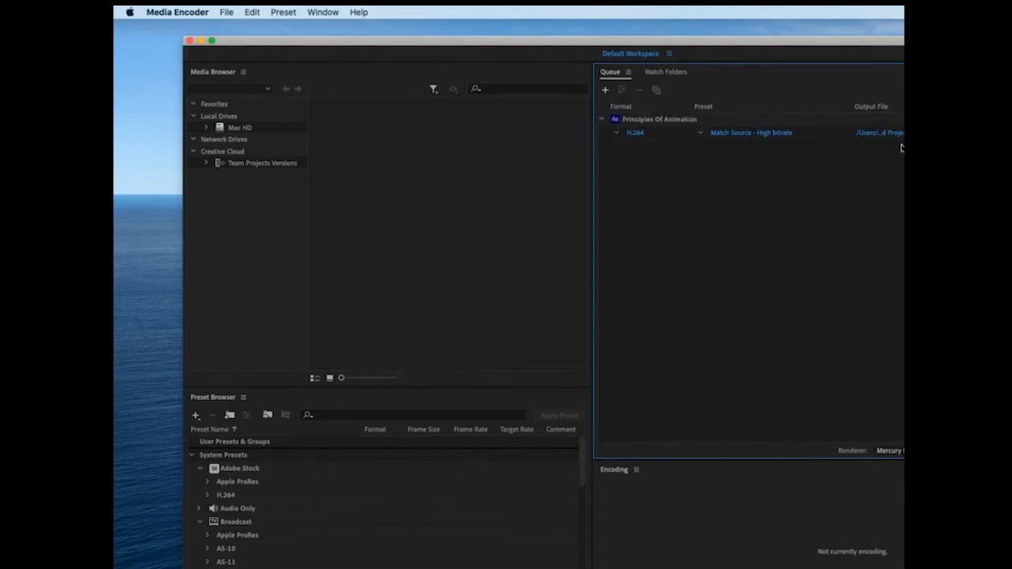
click(619, 134)
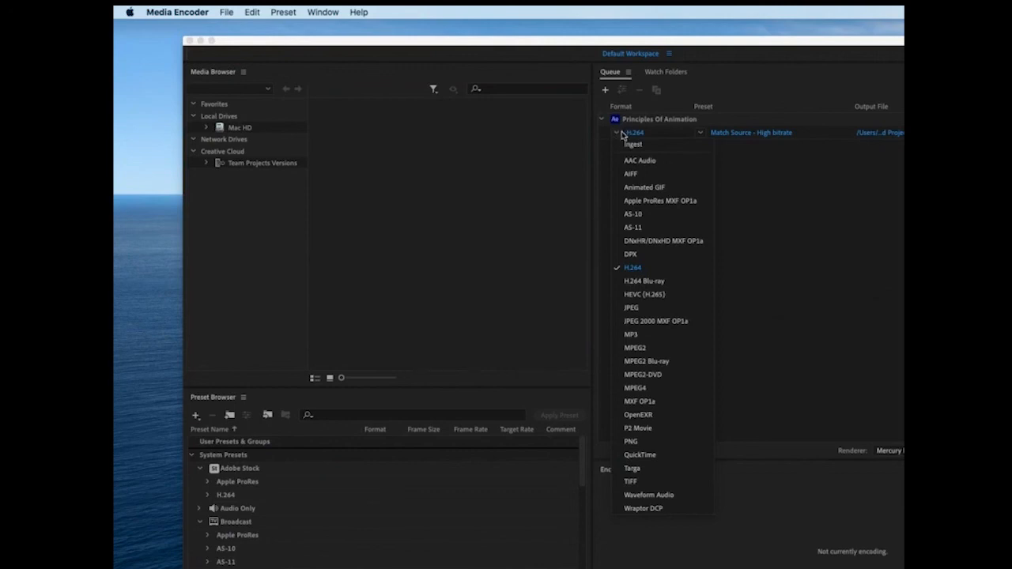
click(634, 268)
click(701, 132)
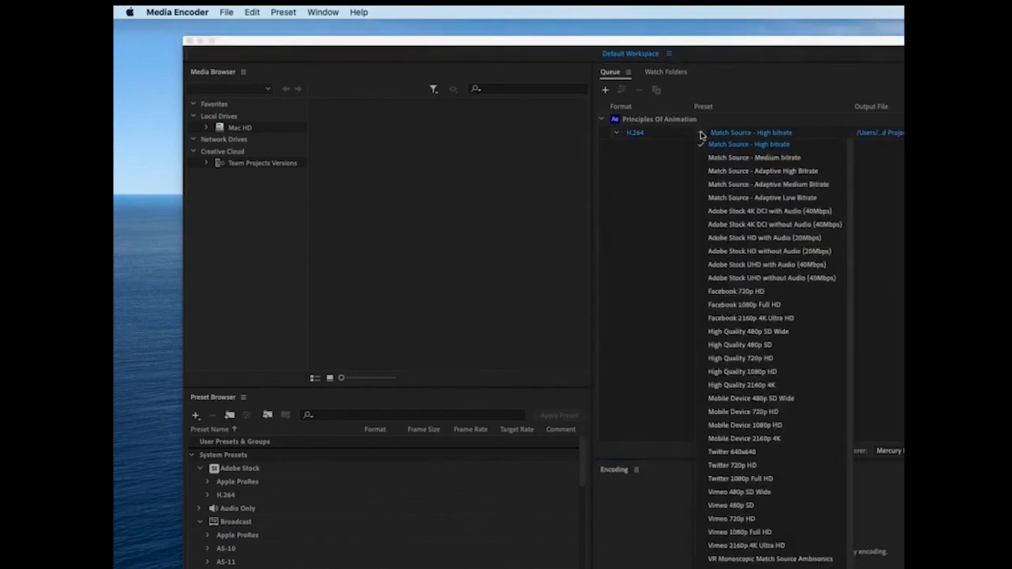
scroll(756, 305, down, 1)
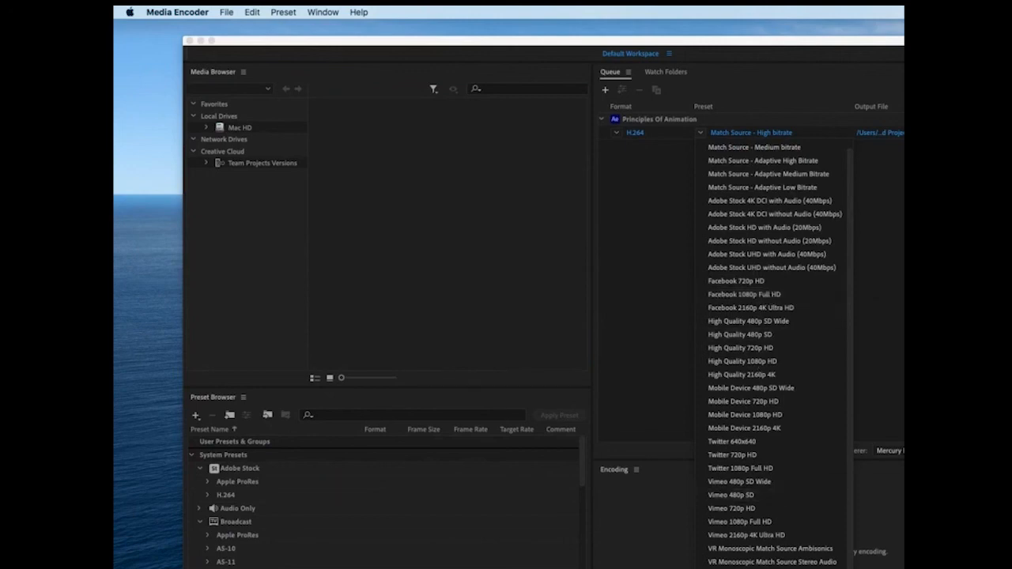
click(773, 295)
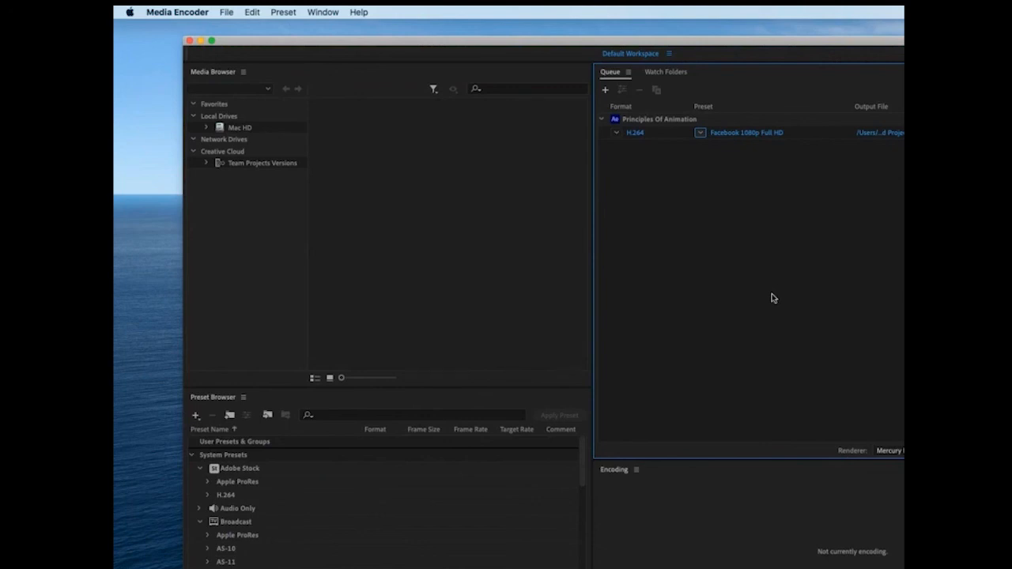
- Set the output file to Principles Of Animation 2 in the RENDERS folder as an mp4 video and start encoding the queue
click(901, 133)
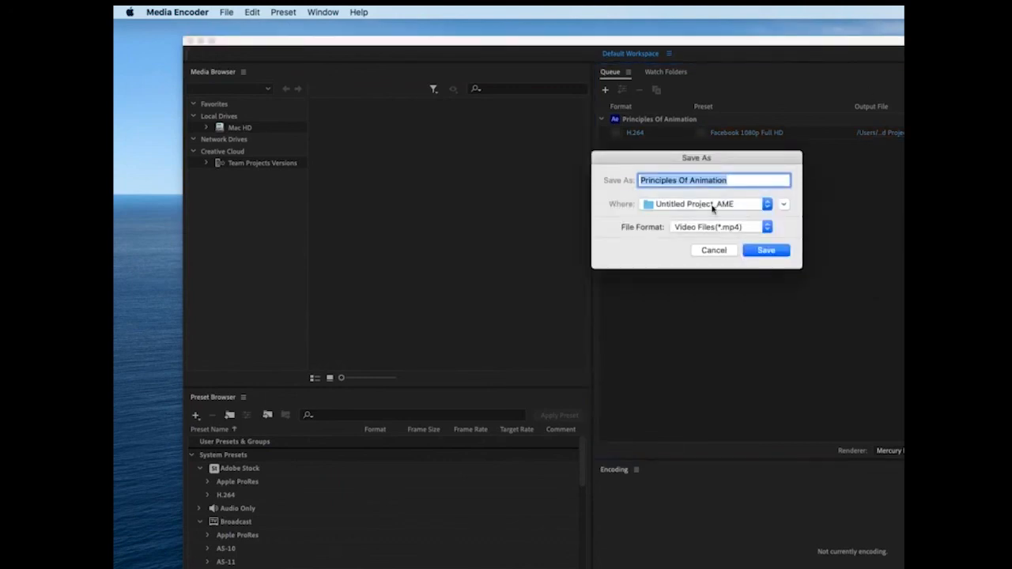
click(783, 204)
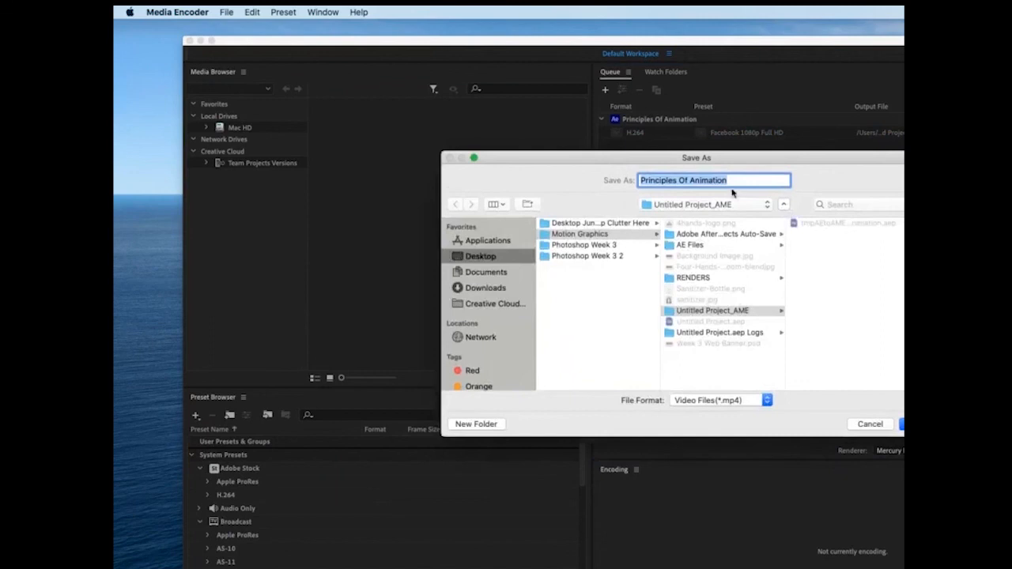
click(693, 278)
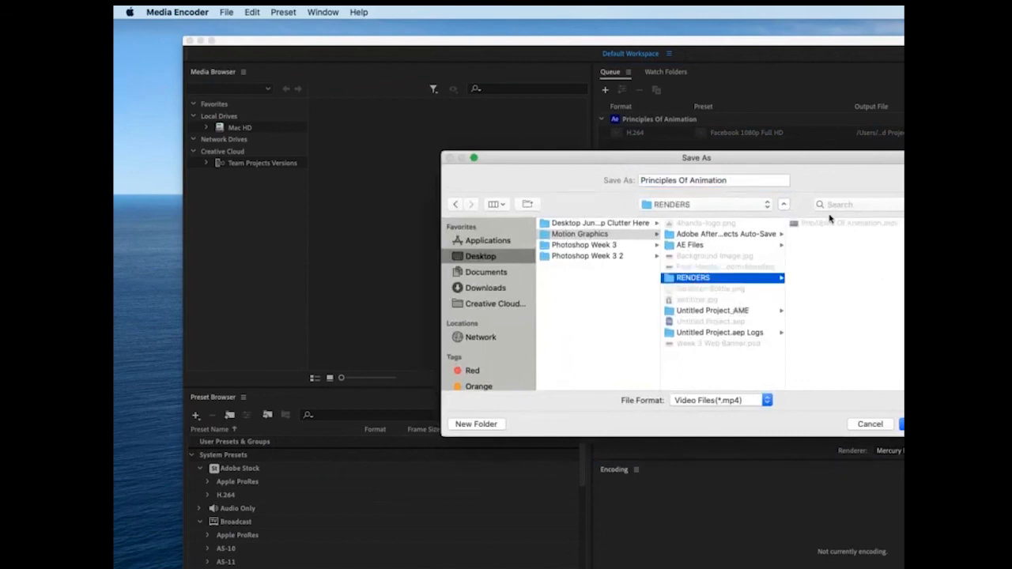
click(730, 180)
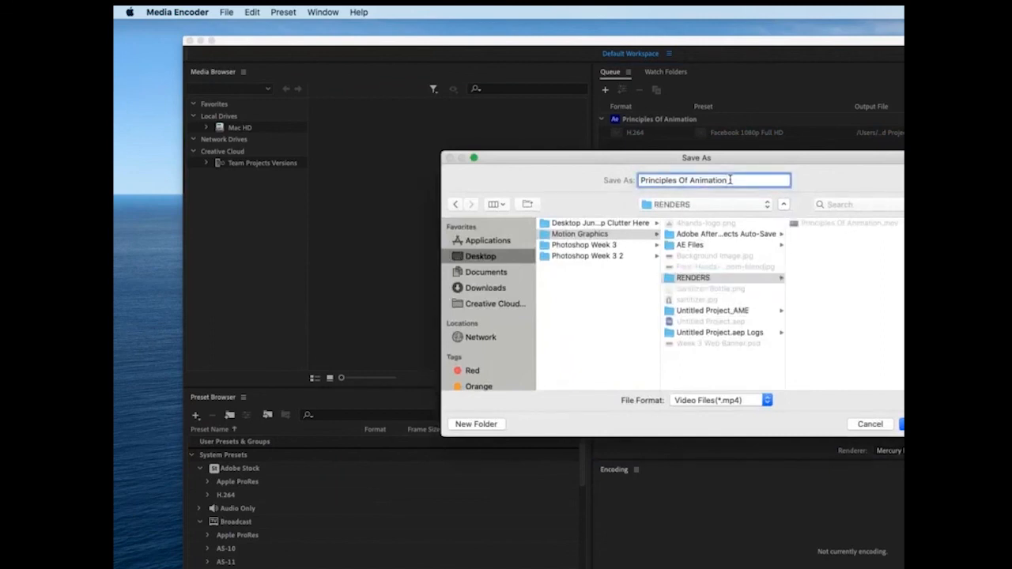
text(2)
key(Return)
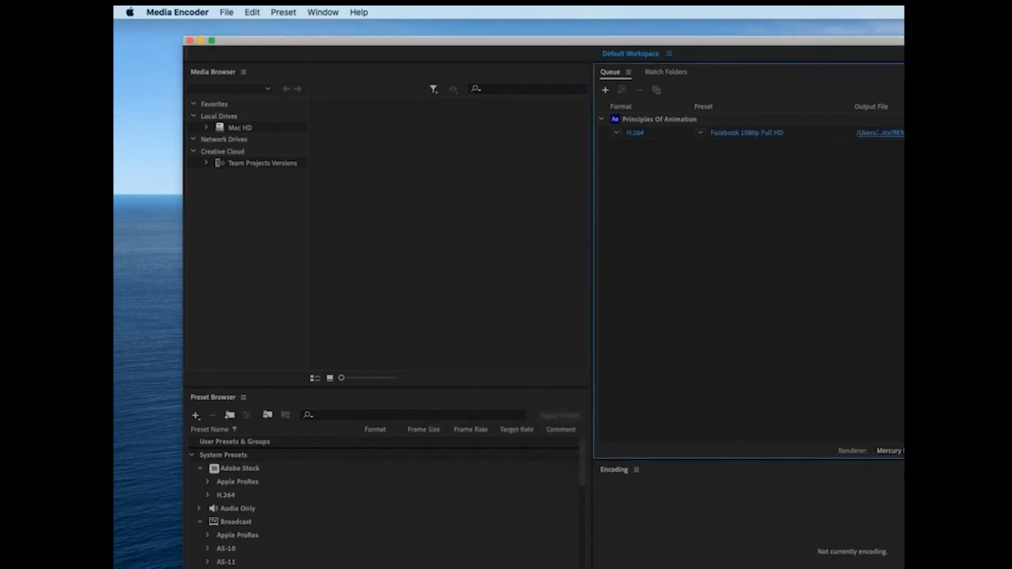
key(Return)
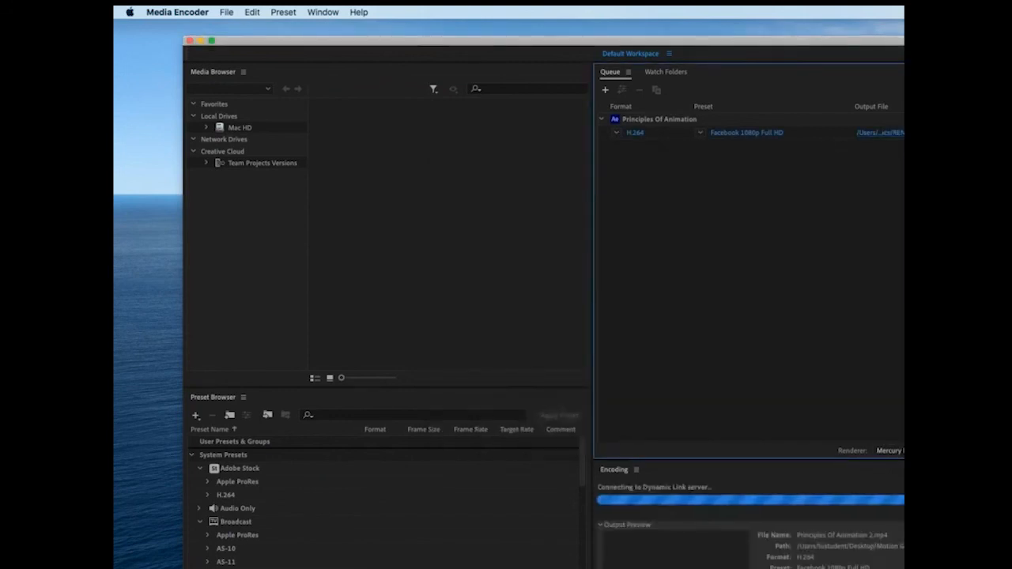